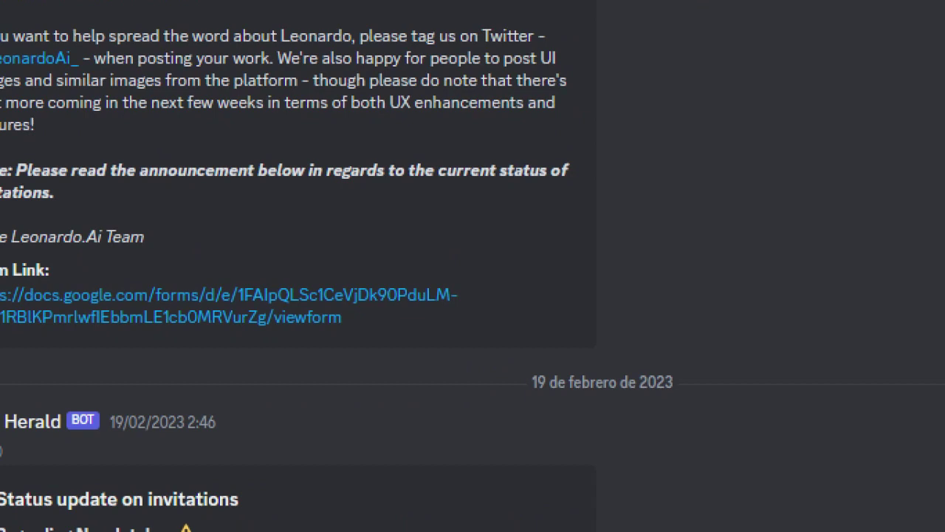
Open the Leonardo.Ai Priority Whitelist form linked in the Discord channel and answer Yes to having joined the Discord
left_click(225, 272)
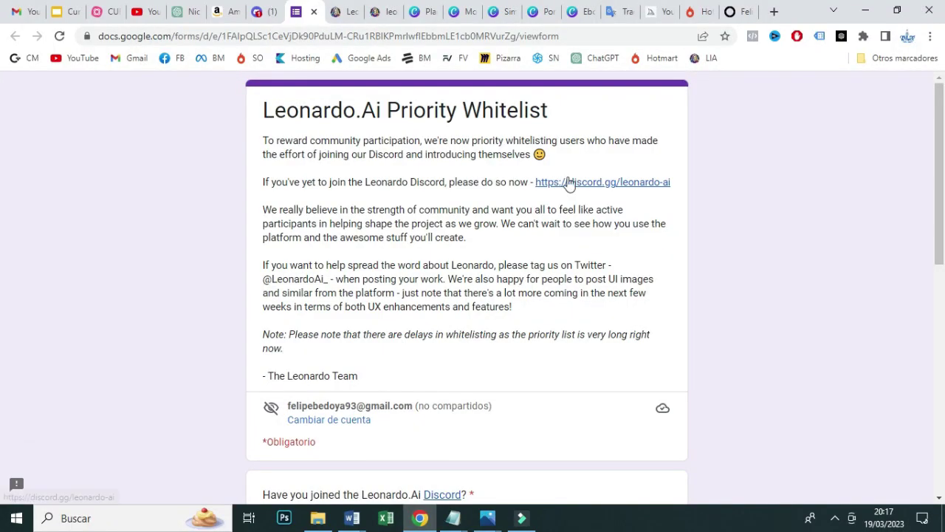
scroll(2, 158, "down", 3)
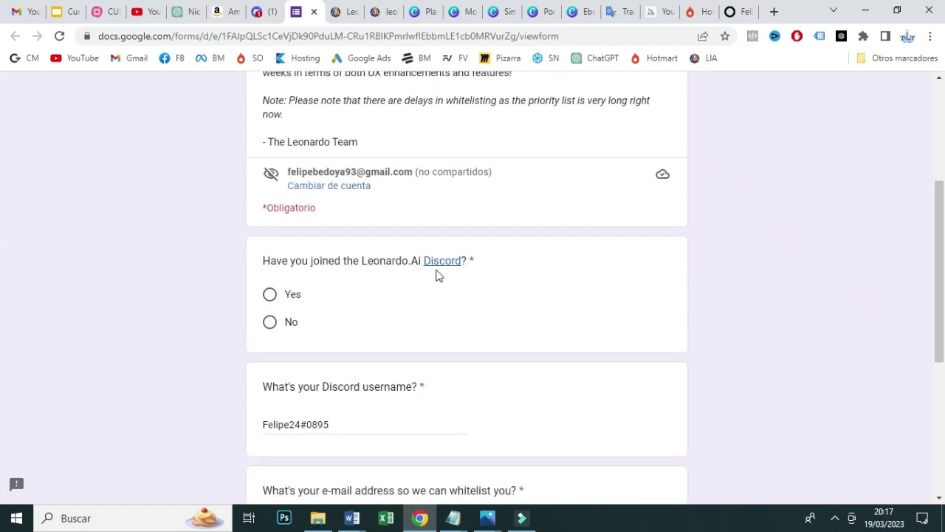
left_click(269, 294)
scroll(2, 329, "down", 2)
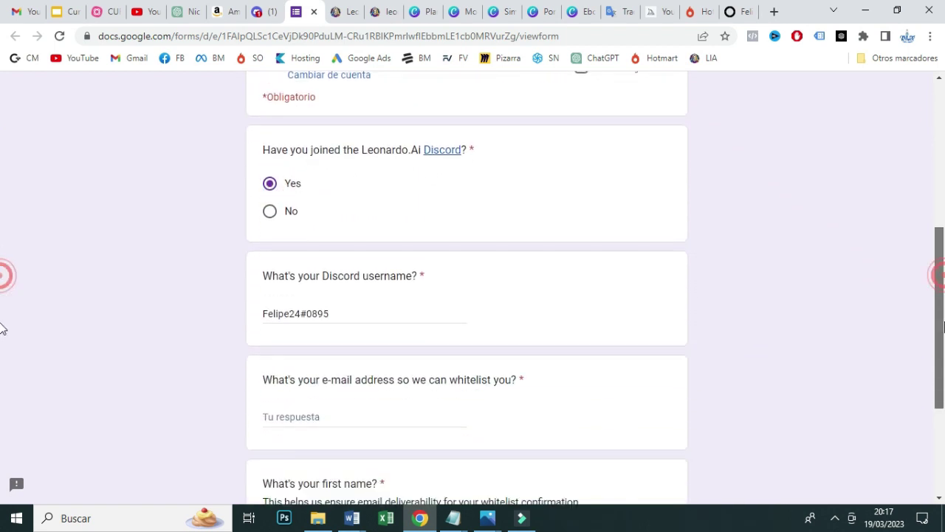
scroll(2, 329, "down", 1)
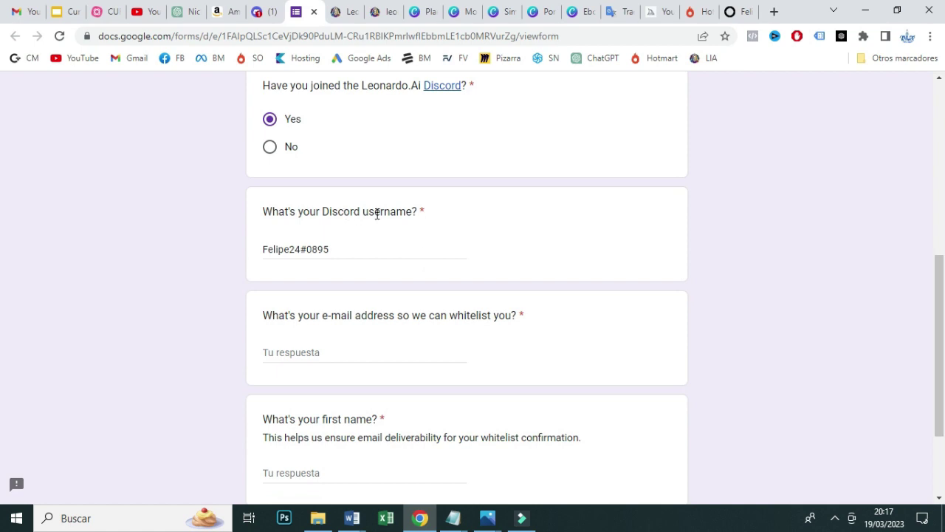
Compare the Discord username entered in the form with the one on the Discord profile card
left_click_drag(335, 248, 244, 246)
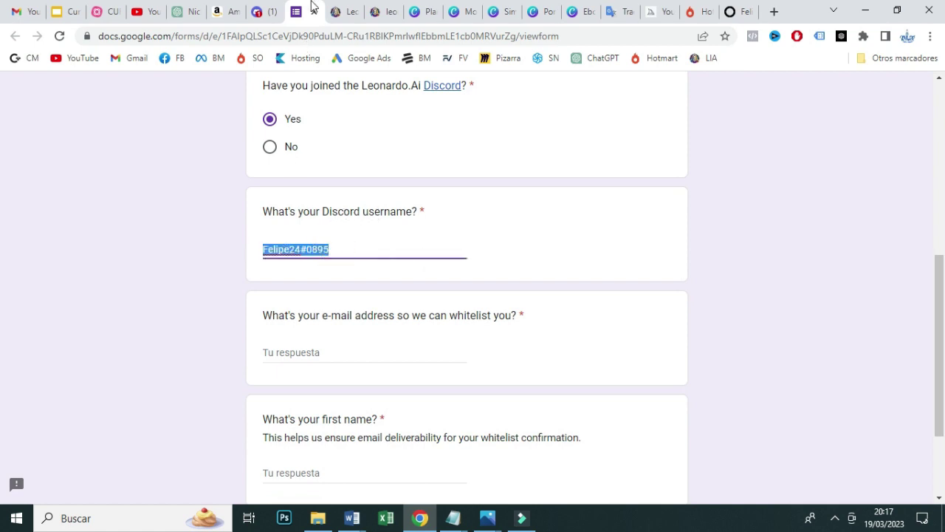
left_click(263, 8)
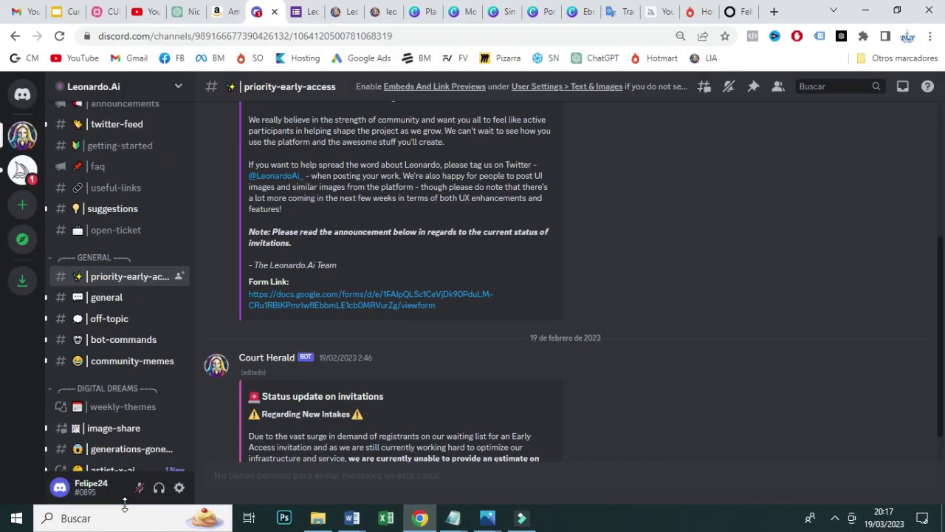
left_click(90, 490)
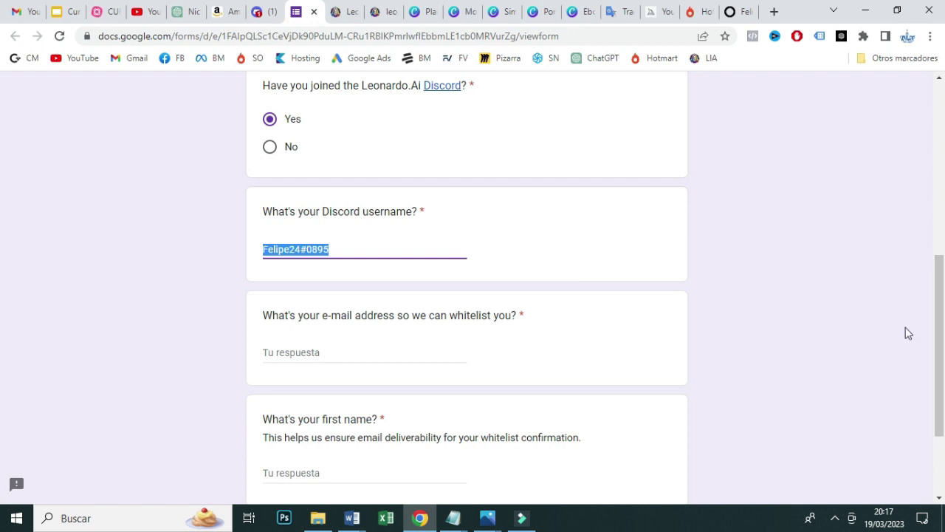
Review the form's username, e-mail and first name questions down to the submit area, and return to the form's introduction
left_click_drag(939, 298, 944, 325)
left_click(333, 204)
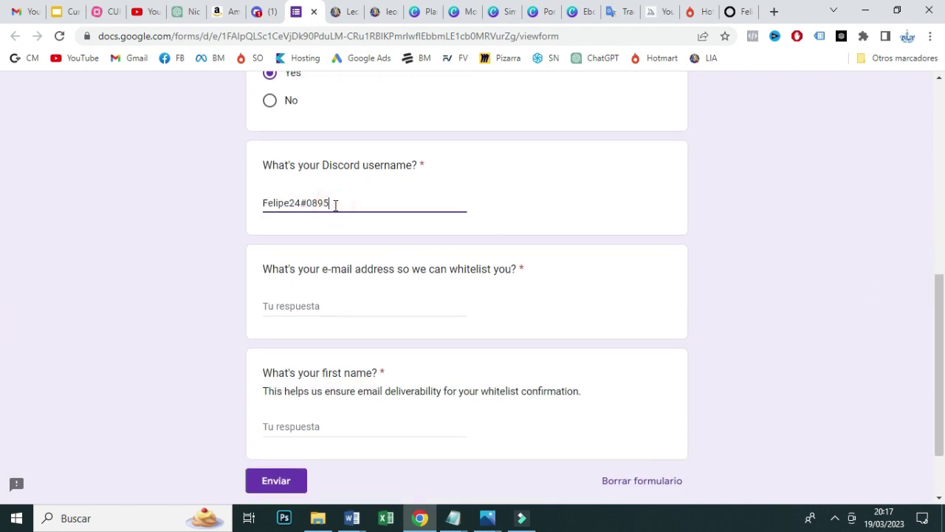
left_click_drag(333, 204, 239, 211)
left_click(302, 309)
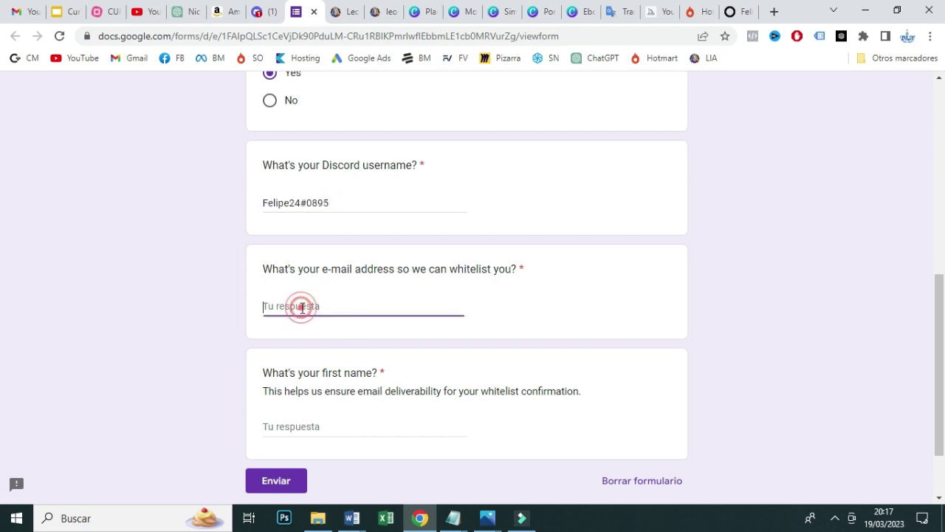
left_click_drag(940, 288, 939, 305)
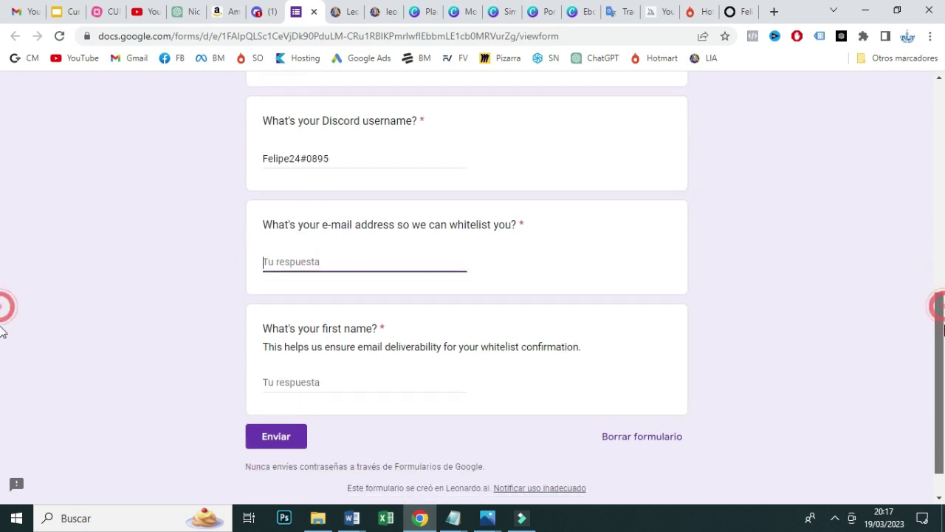
scroll(456, 351, "down", 1)
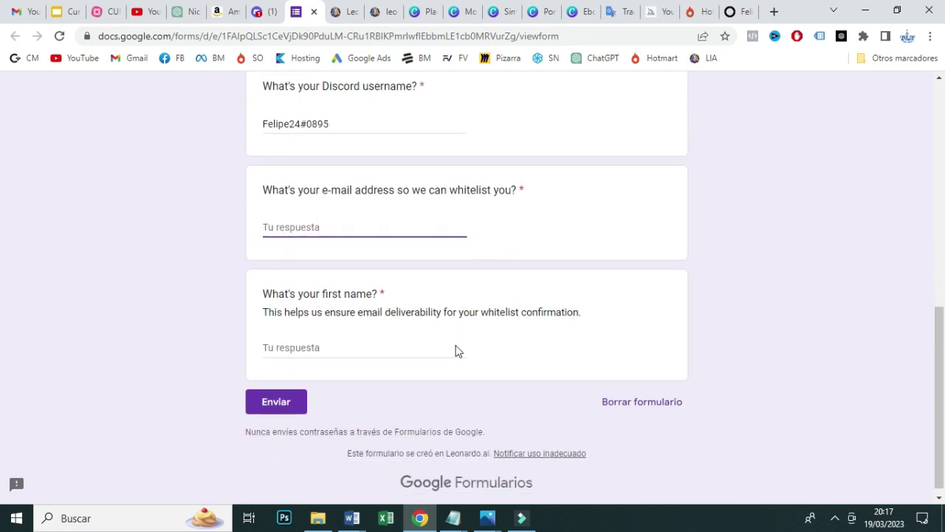
left_click(299, 349)
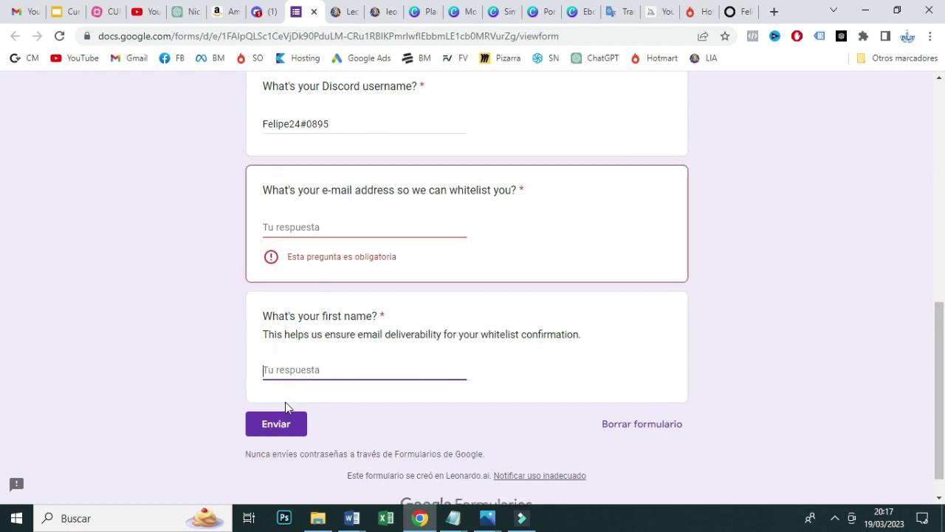
scroll(2, 248, "up", 7)
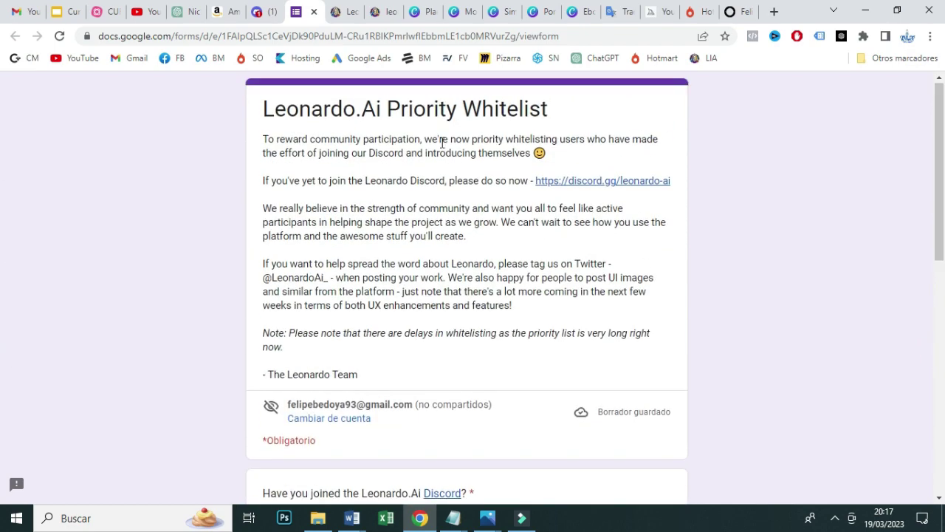
Switch to Gmail and read the Leonardo.Ai acceptance e-mail, including its quick notes and signup instructions
left_click(267, 11)
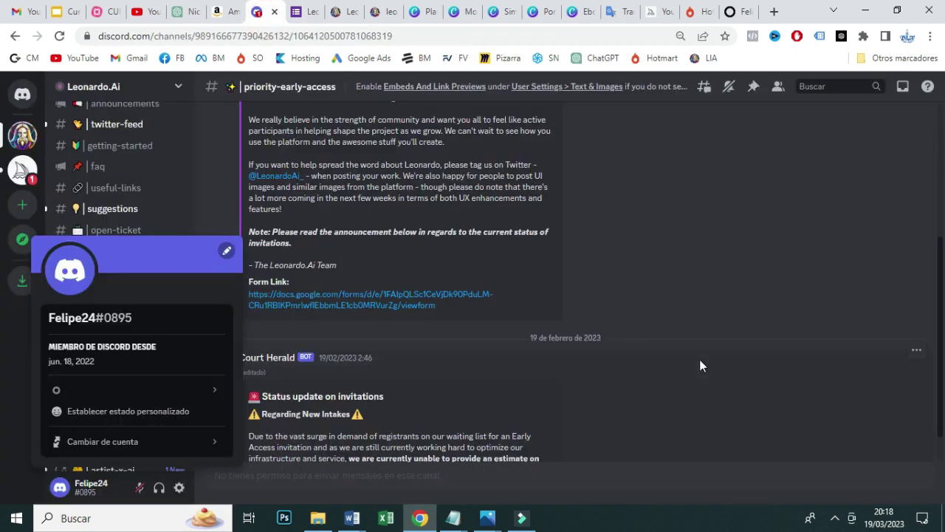
left_click(26, 11)
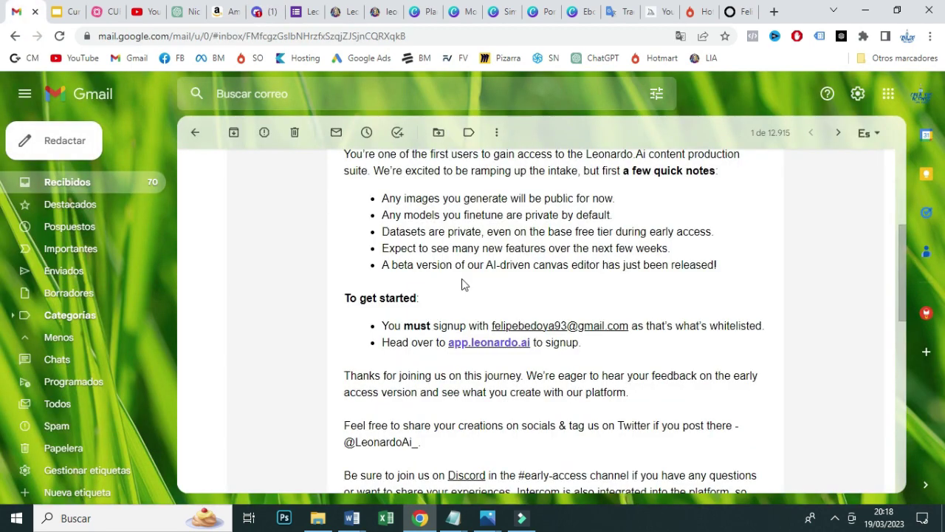
left_click_drag(897, 313, 900, 246)
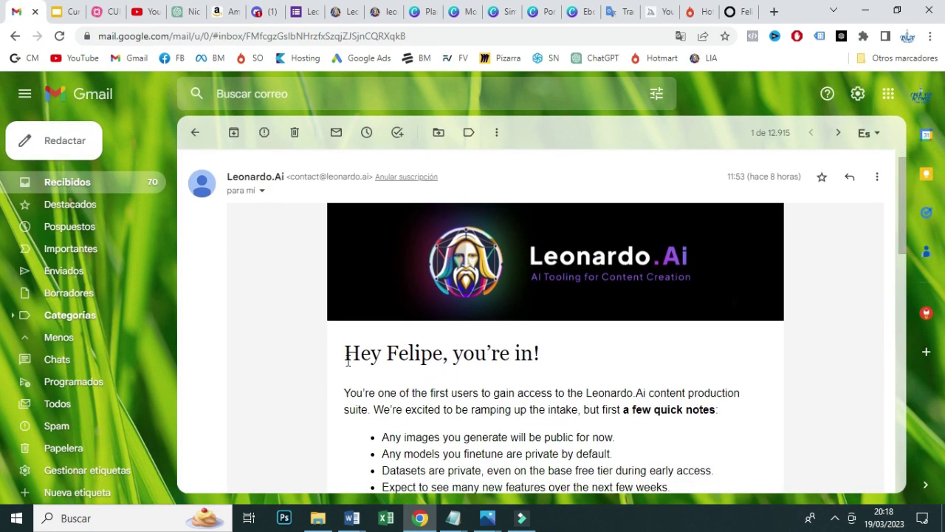
left_click_drag(348, 362, 549, 369)
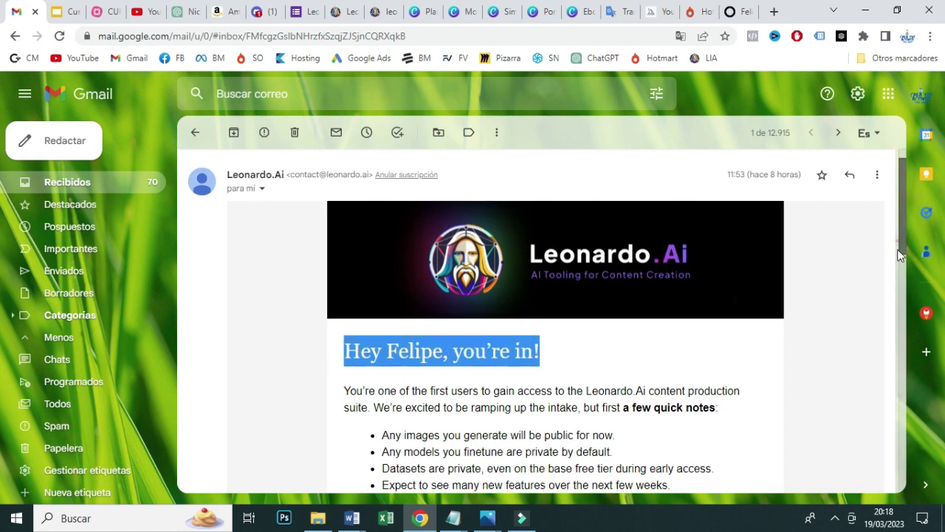
scroll(899, 255, "down", 3)
left_click_drag(503, 300, 445, 268)
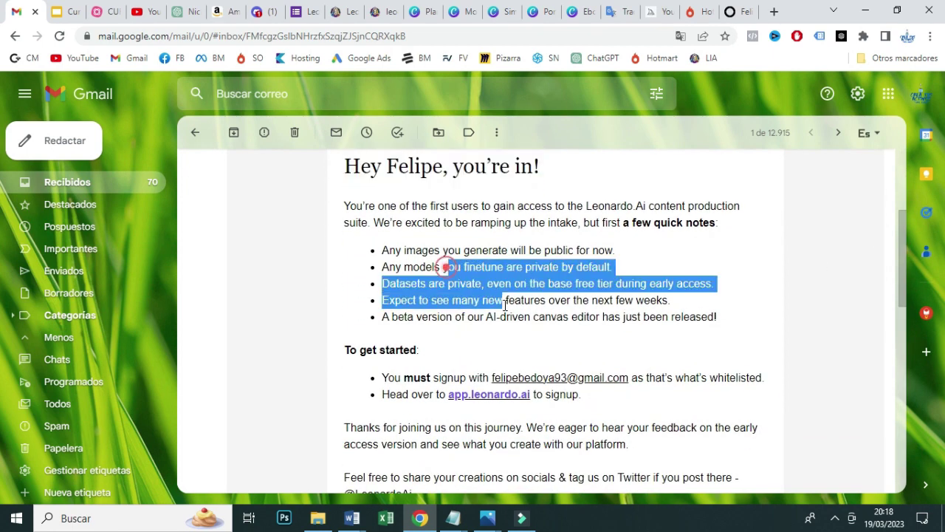
left_click(551, 367)
left_click_drag(405, 378, 503, 378)
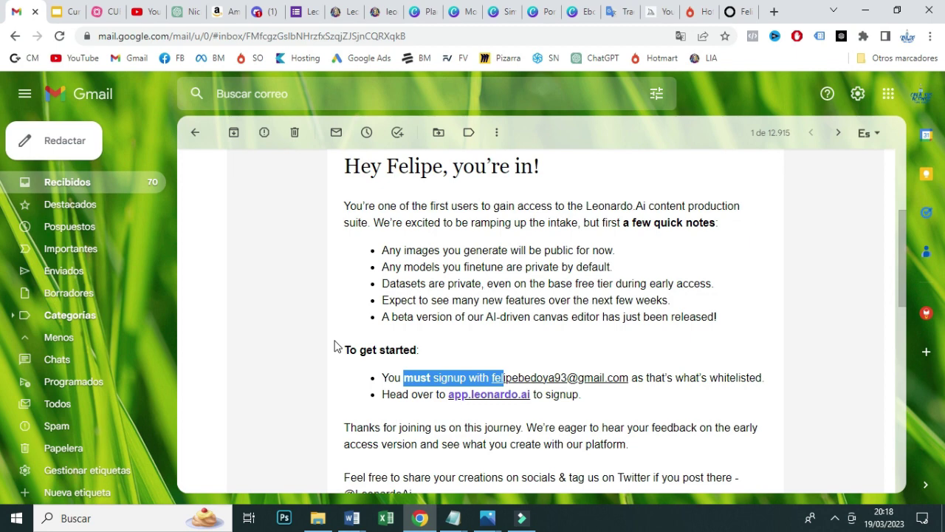
Switch to the Leonardo.Ai web app and reload it to the new version
left_click(344, 11)
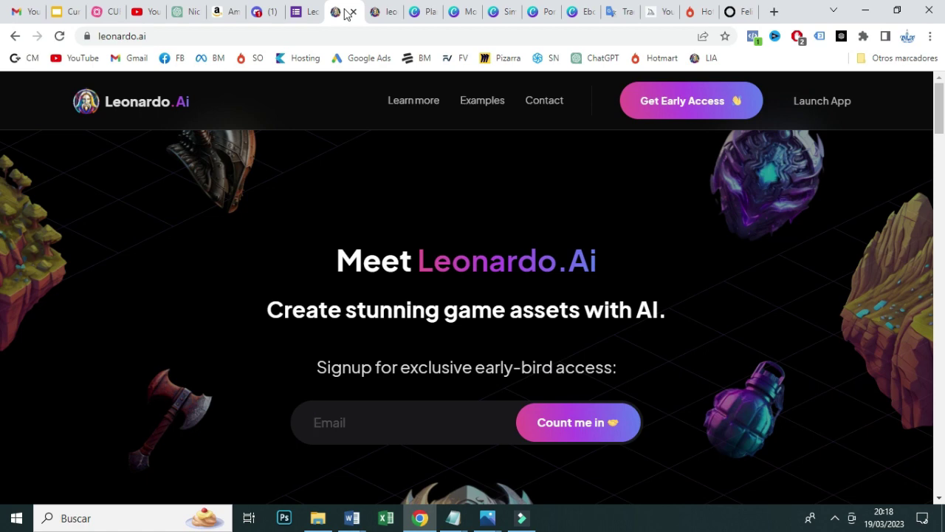
left_click(382, 13)
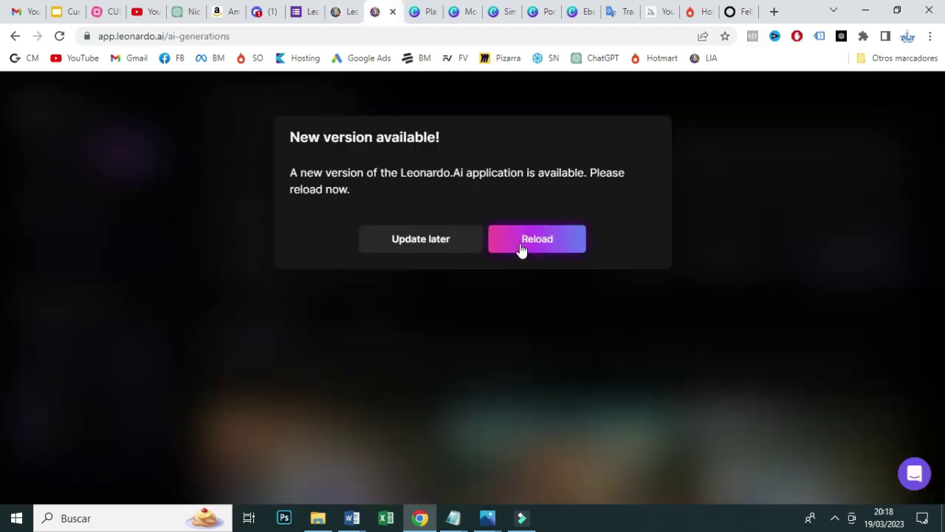
left_click(496, 243)
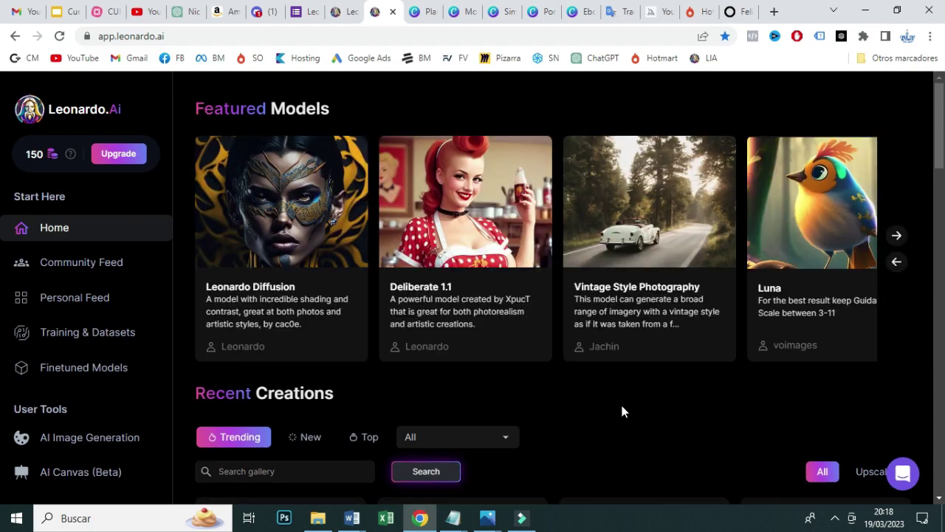
Browse the trending images in the Recent Creations gallery on the home page
scroll(941, 110, "down", 1)
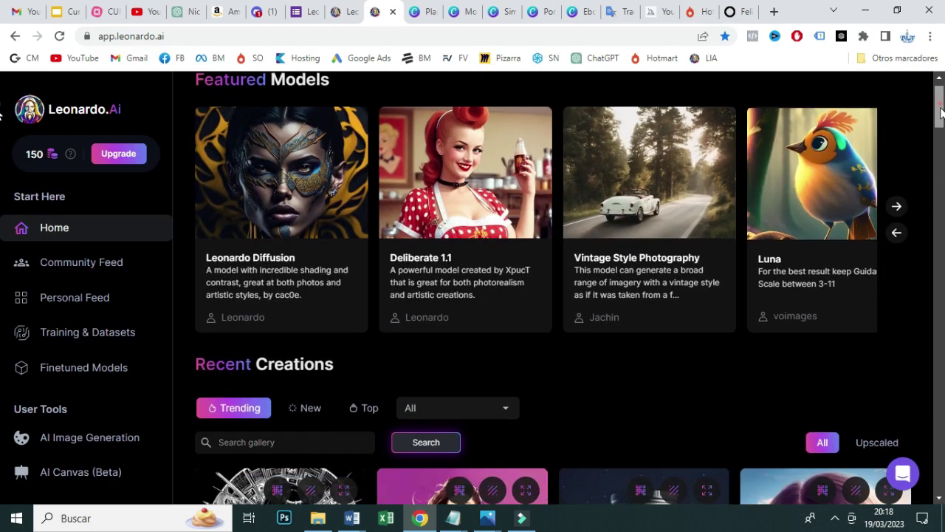
scroll(473, 295, "down", 10)
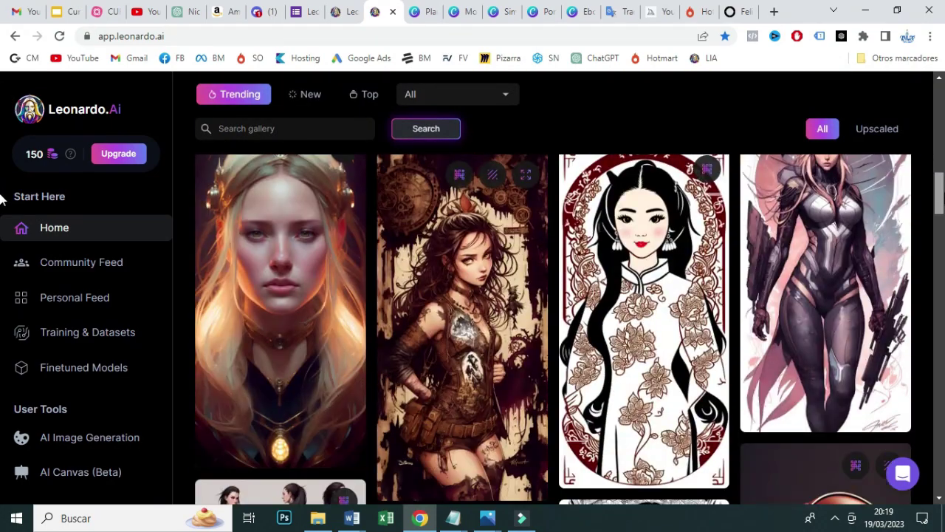
scroll(2, 198, "down", 15)
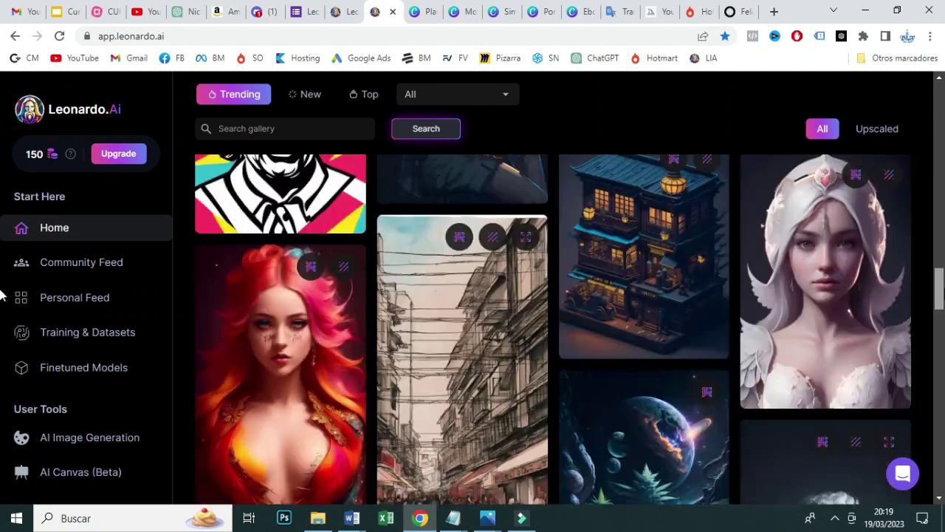
scroll(0, 295, "down", 15)
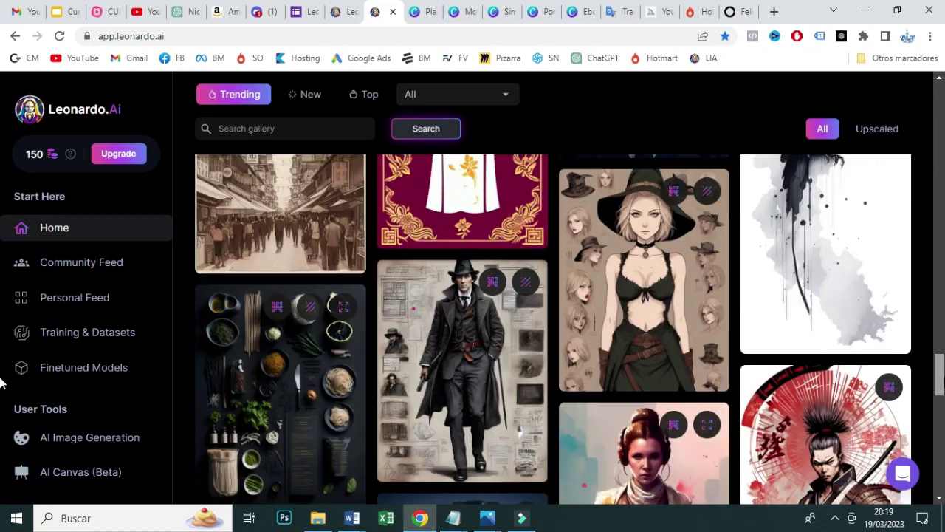
scroll(0, 382, "down", 15)
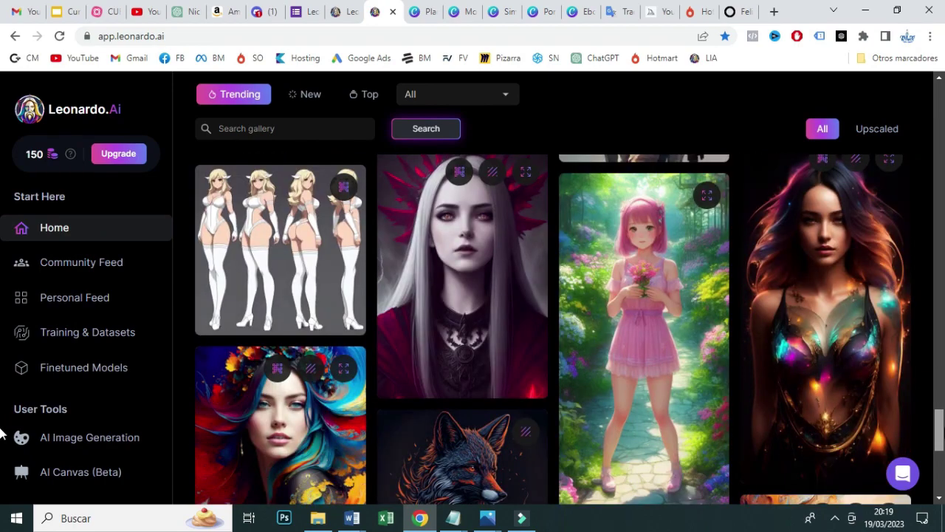
scroll(0, 436, "down", 5)
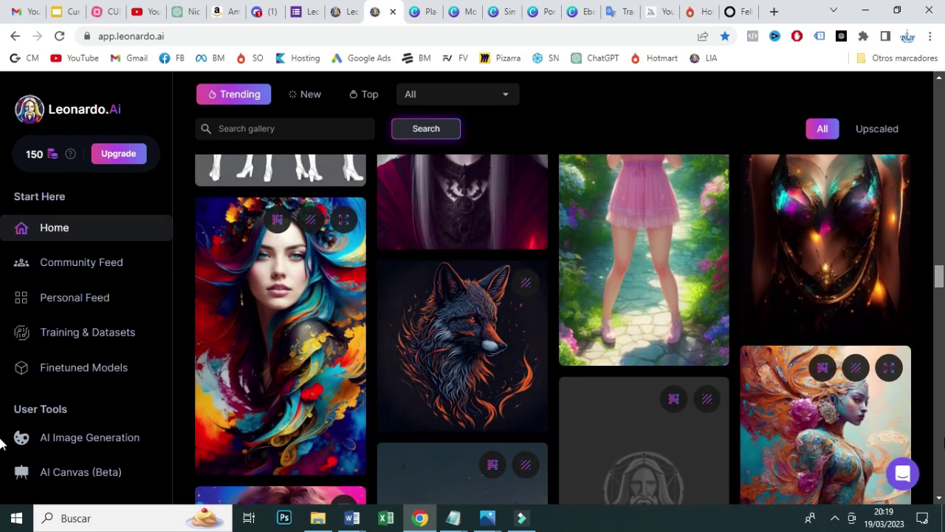
scroll(0, 443, "up", 10)
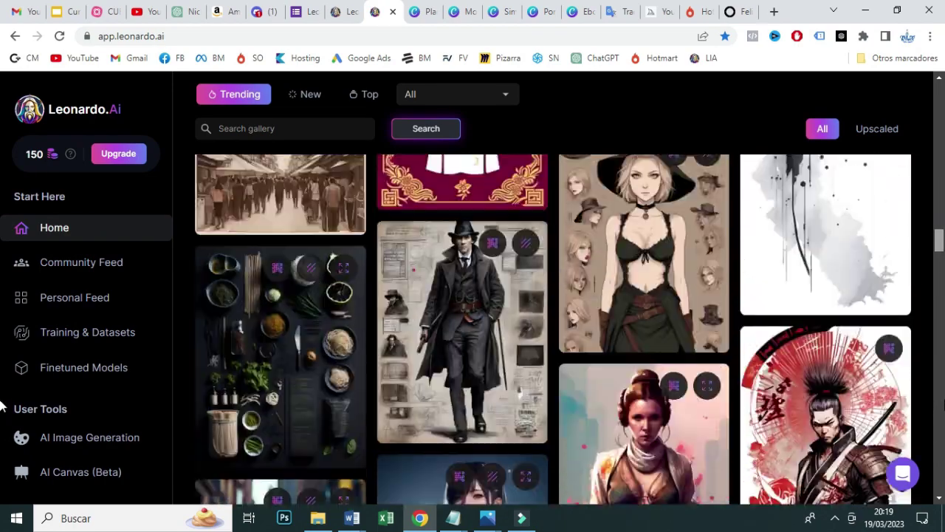
scroll(0, 406, "up", 1)
scroll(0, 406, "down", 1)
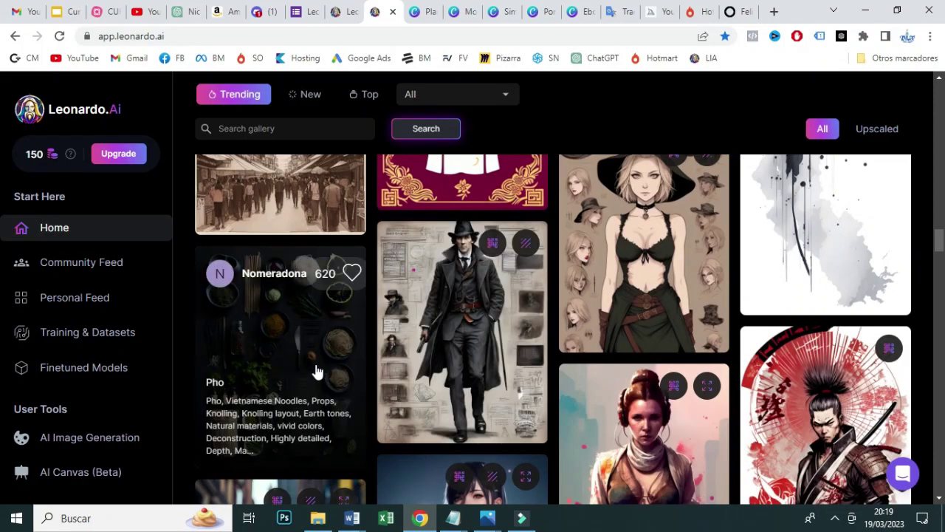
Open the Pho image of Vietnamese noodle ingredients and examine its prompt details and negative prompt
left_click(308, 337)
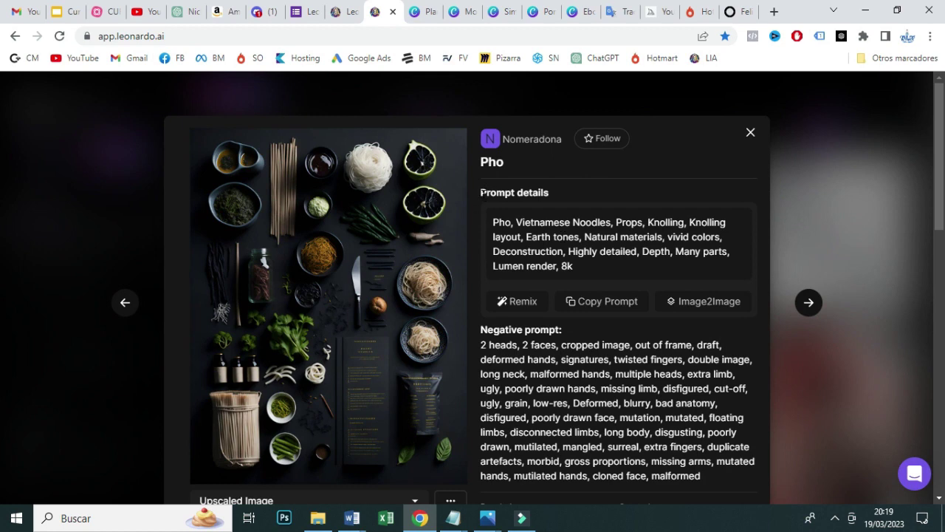
left_click_drag(481, 192, 552, 197)
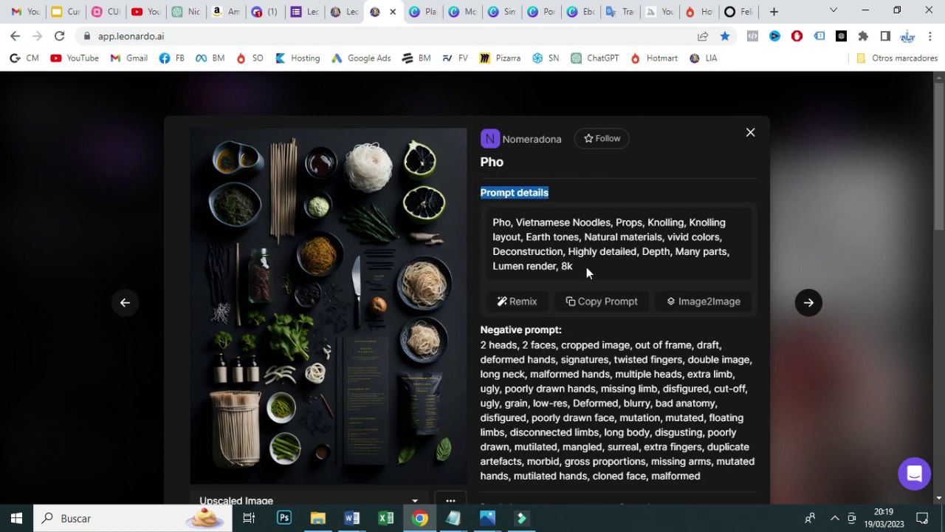
left_click_drag(587, 273, 490, 231)
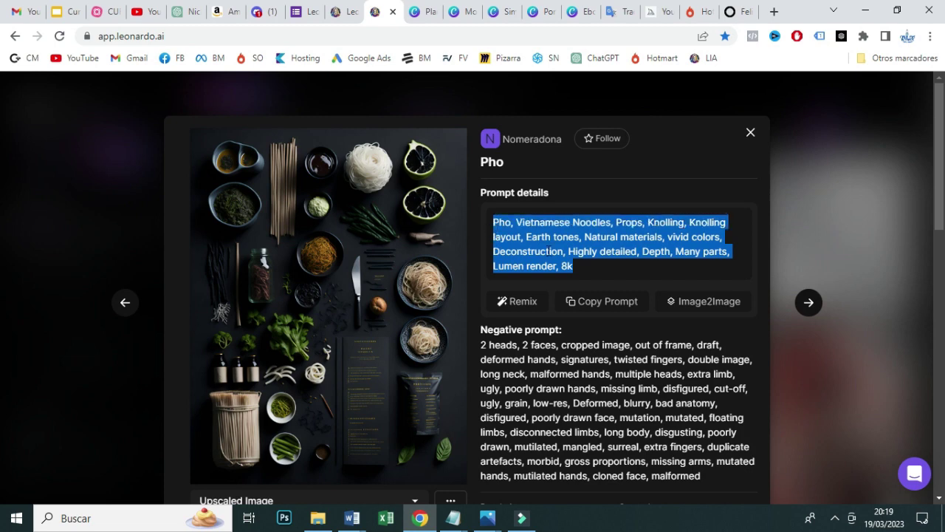
left_click(513, 353)
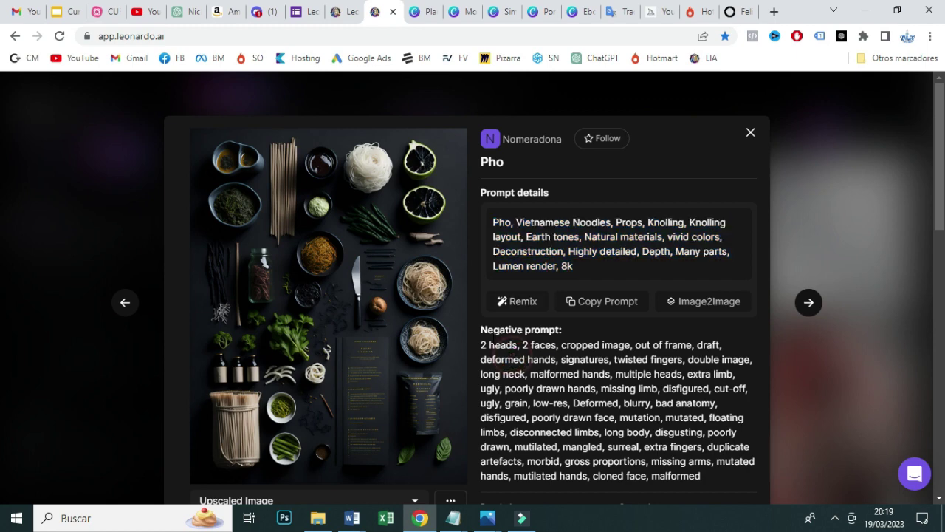
left_click_drag(480, 329, 555, 330)
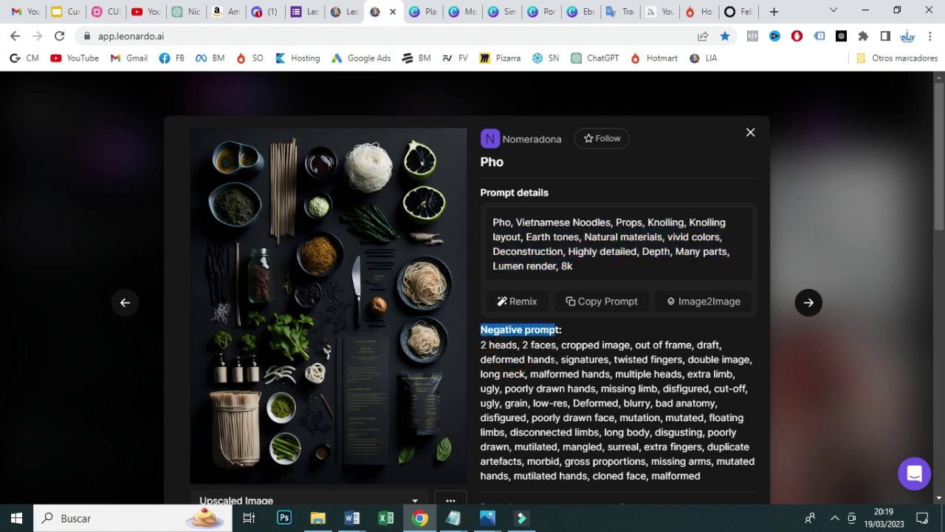
Read the full negative prompt and the positive prompt of the Pho image, and close its details
left_click(520, 360)
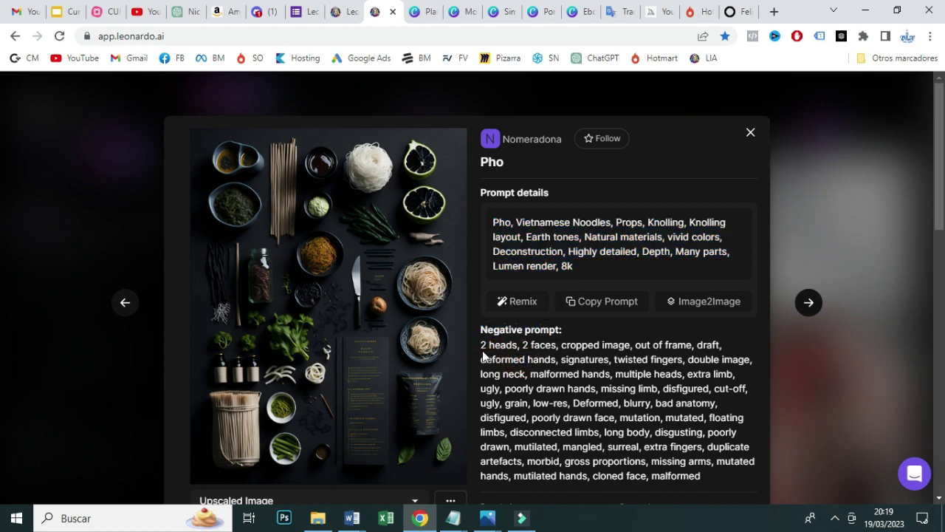
mouse_move(481, 345)
left_mouse_down()
mouse_move(551, 359)
mouse_move(598, 388)
mouse_move(691, 474)
mouse_move(714, 478)
left_mouse_up()
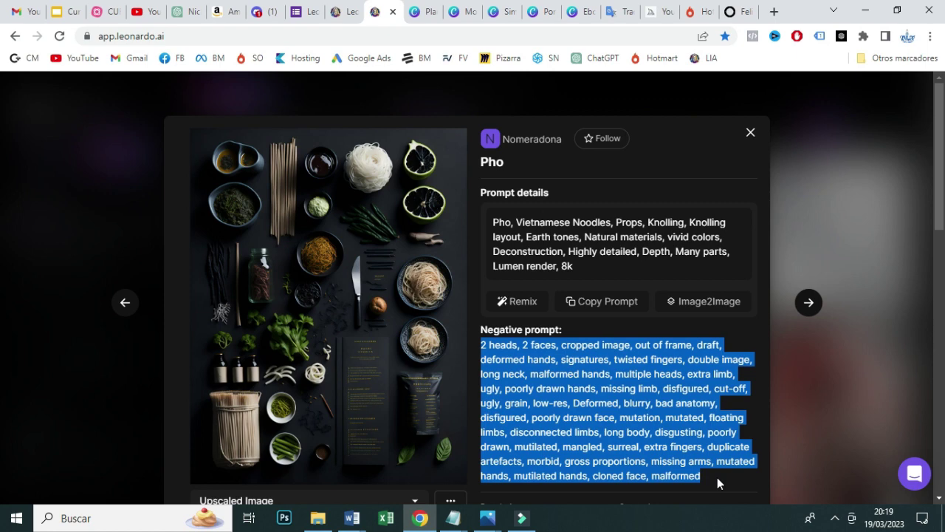
left_click(678, 462)
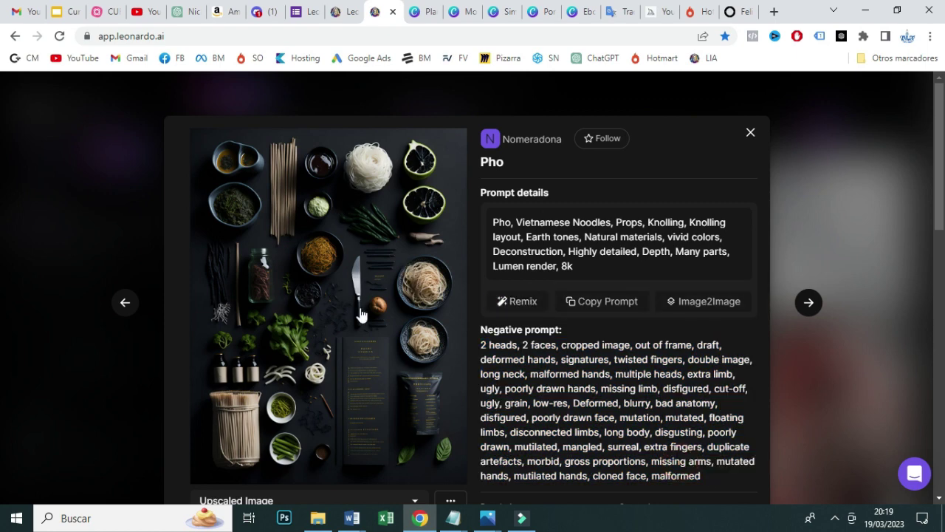
left_click_drag(586, 266, 488, 222)
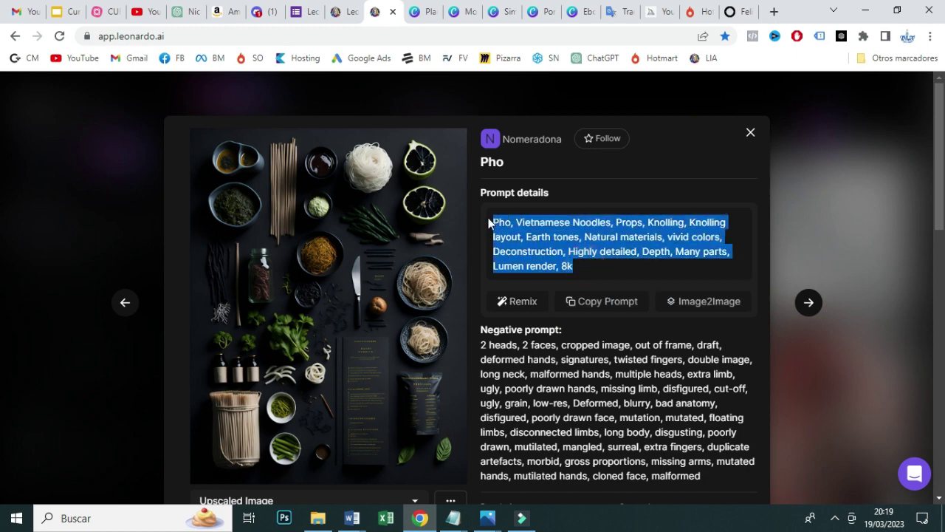
left_click(577, 416)
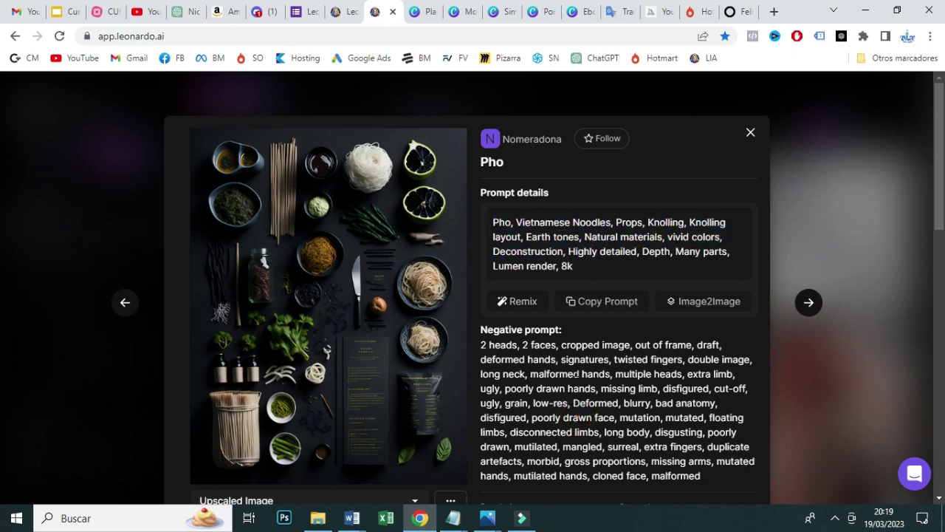
left_click(750, 135)
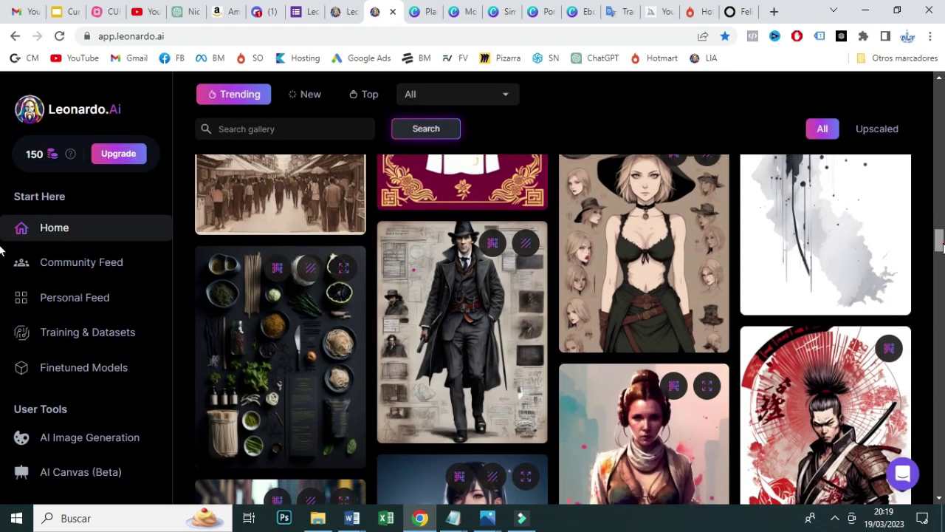
Open the Valley image of the fairytale treehouse village, examine its prompt and negative prompt, and close it
scroll(0, 251, "down", 15)
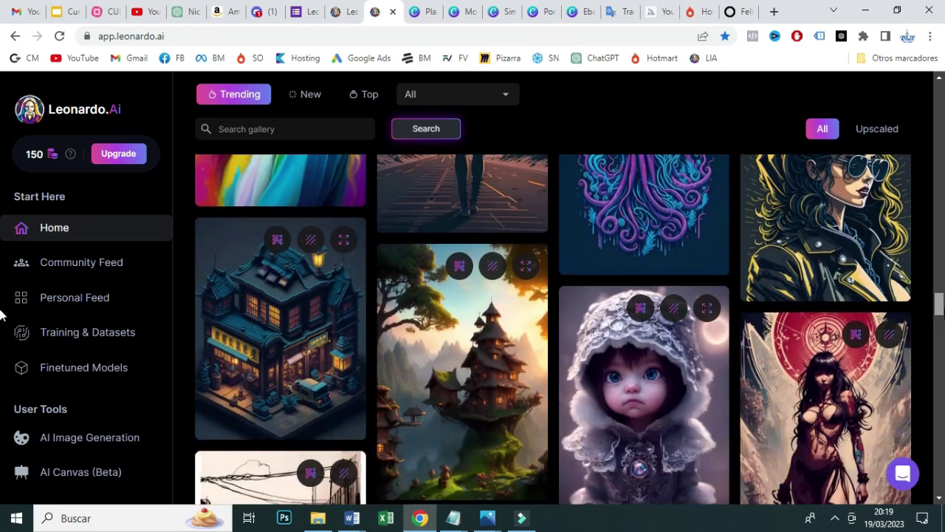
left_click(482, 325)
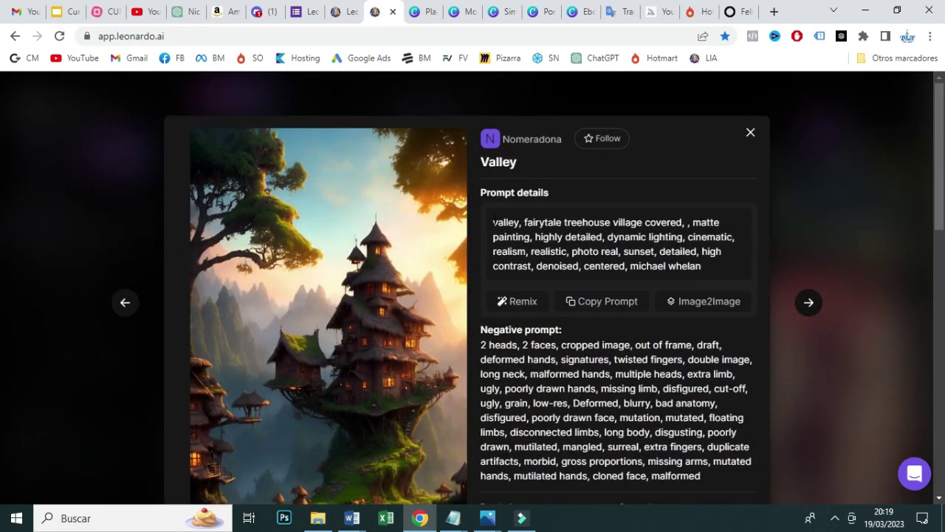
left_click_drag(493, 222, 700, 276)
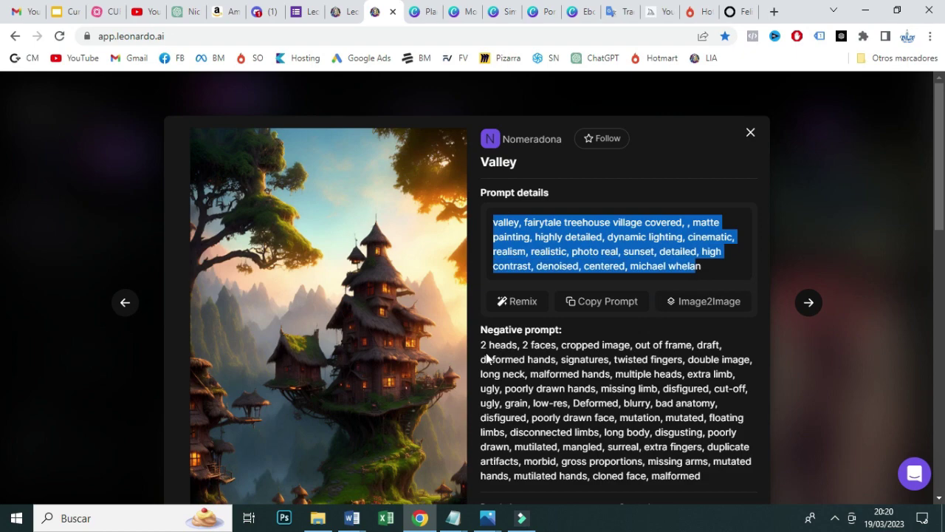
left_click_drag(488, 359, 700, 476)
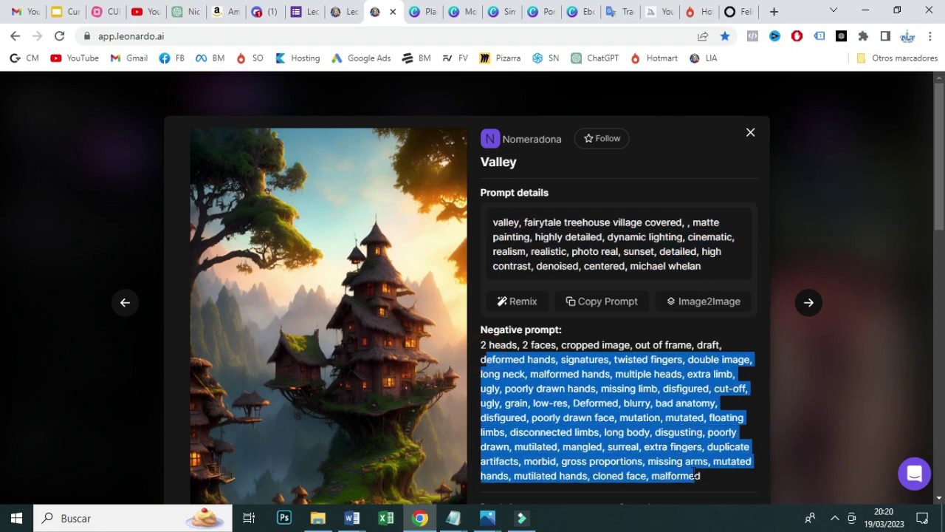
left_click(750, 132)
Open the AI Image Generation tool and try the Prompt Magic option, switching it on and back off
left_click_drag(942, 299, 940, 94)
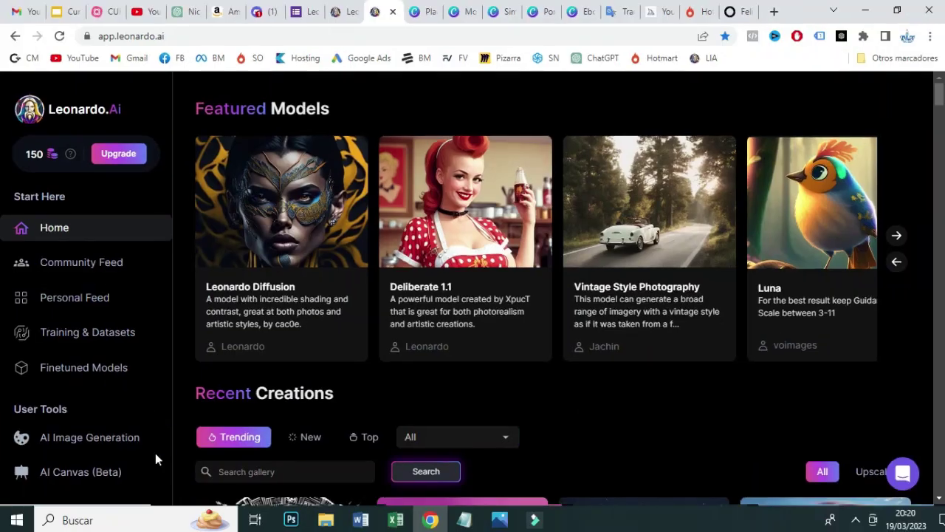
left_click(108, 441)
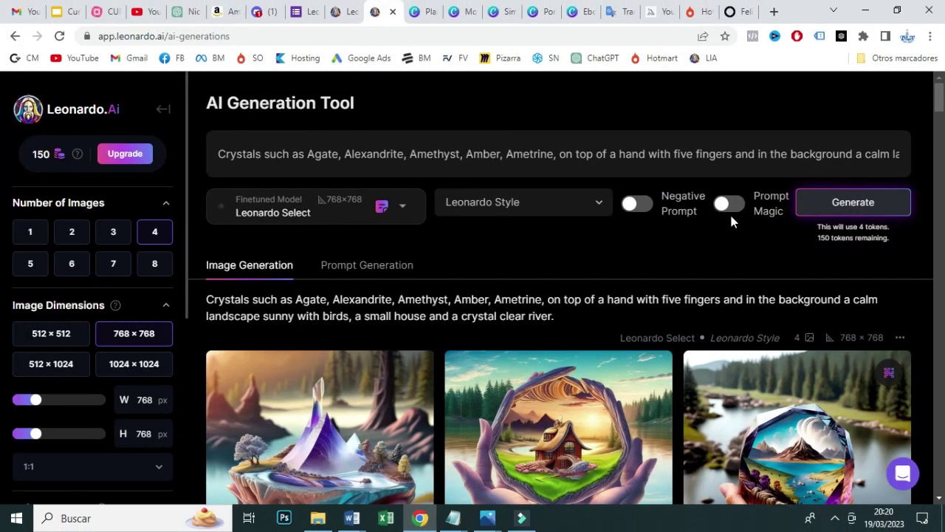
left_click(730, 205)
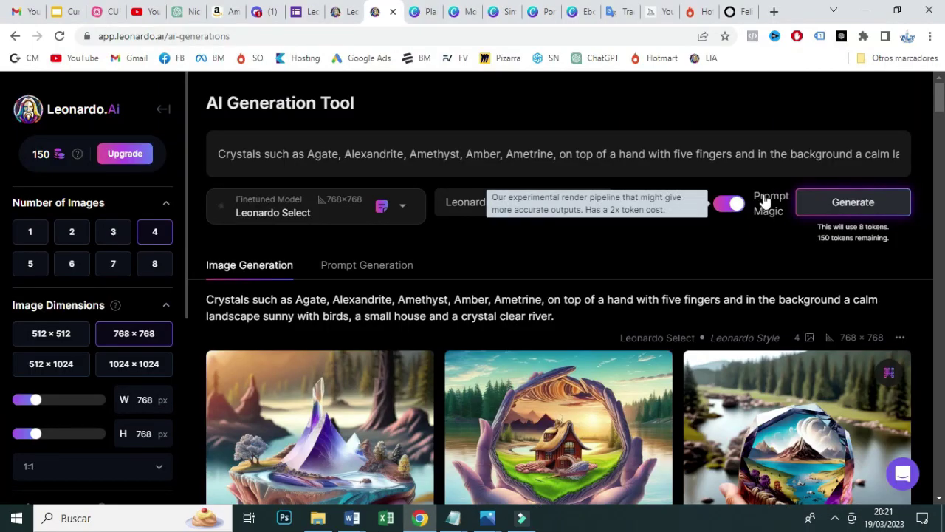
left_click(593, 178)
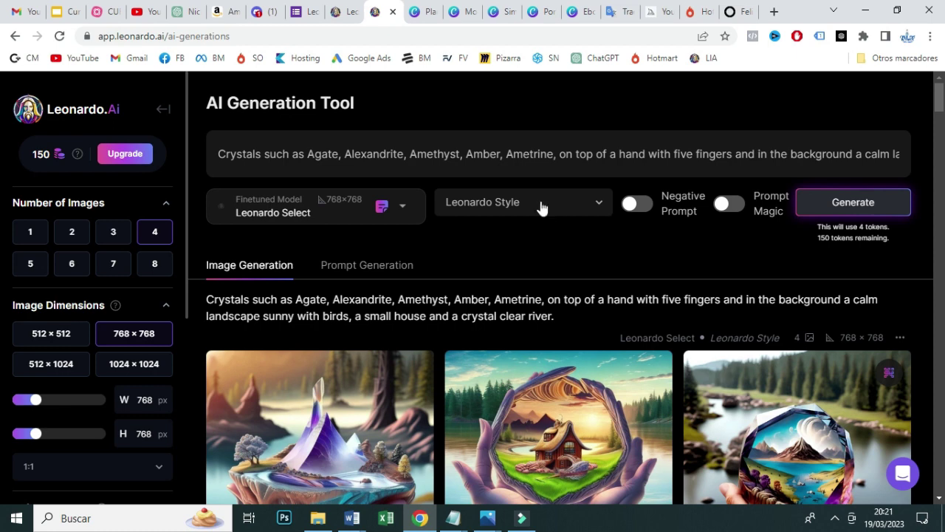
Enable the Negative Prompt option and review the full text of the existing crystals prompt
triple_click(418, 153)
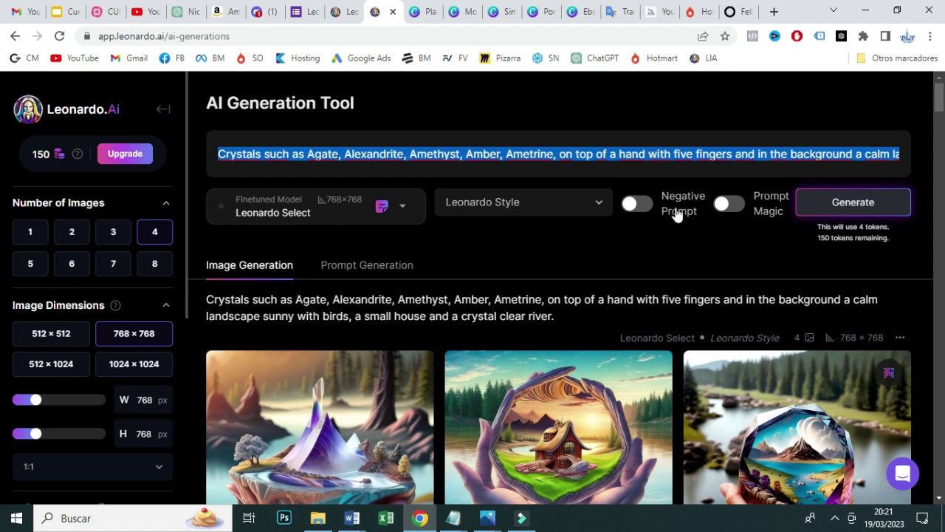
left_click(636, 204)
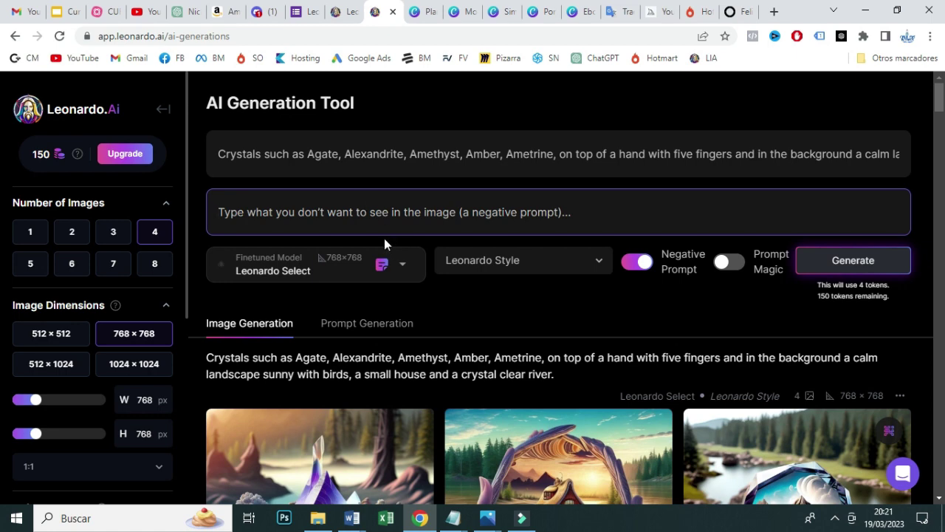
left_click_drag(236, 154, 619, 154)
left_click(243, 214)
mouse_move(217, 154)
left_mouse_down()
mouse_move(924, 155)
mouse_move(887, 154)
mouse_move(905, 156)
left_mouse_up()
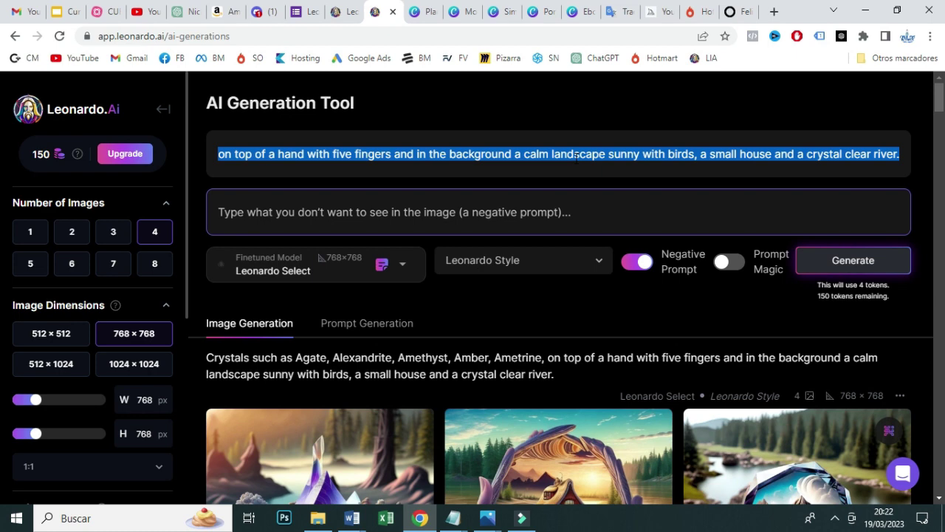
Switch to Google Translate and review the Spanish prompt about a table with crystals and its English translation
left_click(619, 11)
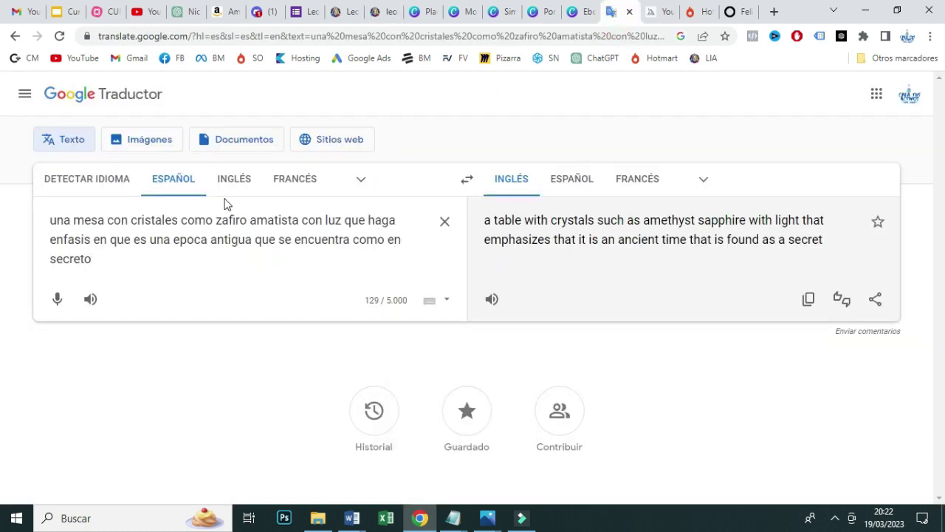
key("ctrl+a")
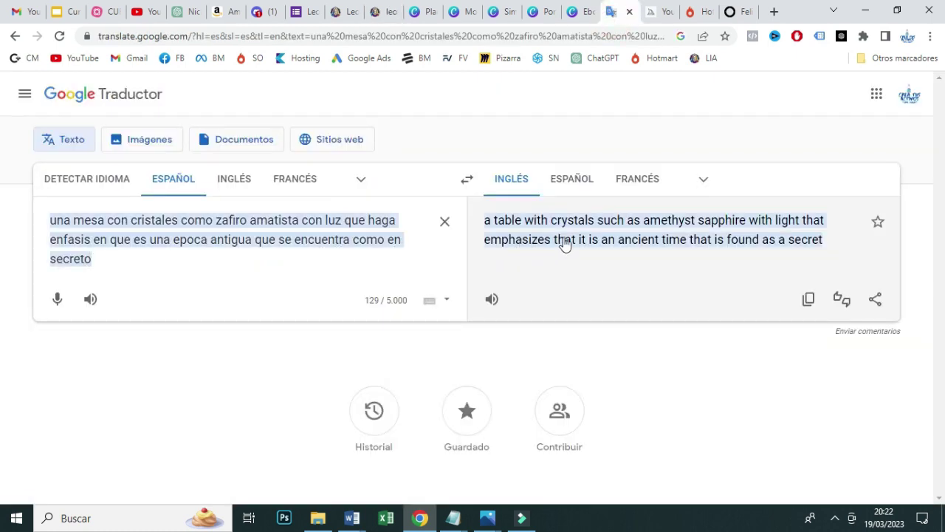
key("Right")
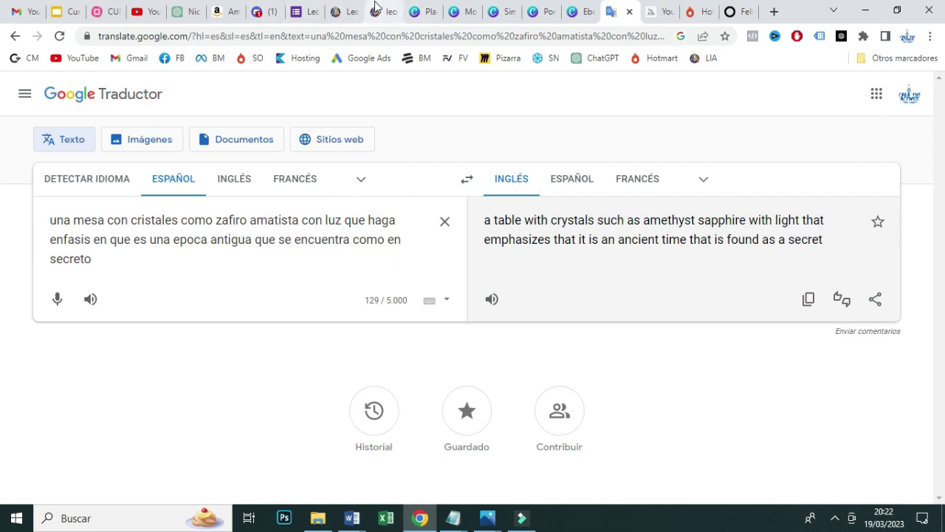
Switch back to Leonardo.Ai and examine the earlier crystal-in-hand generations, comparing the images with their prompt variations
left_click(378, 11)
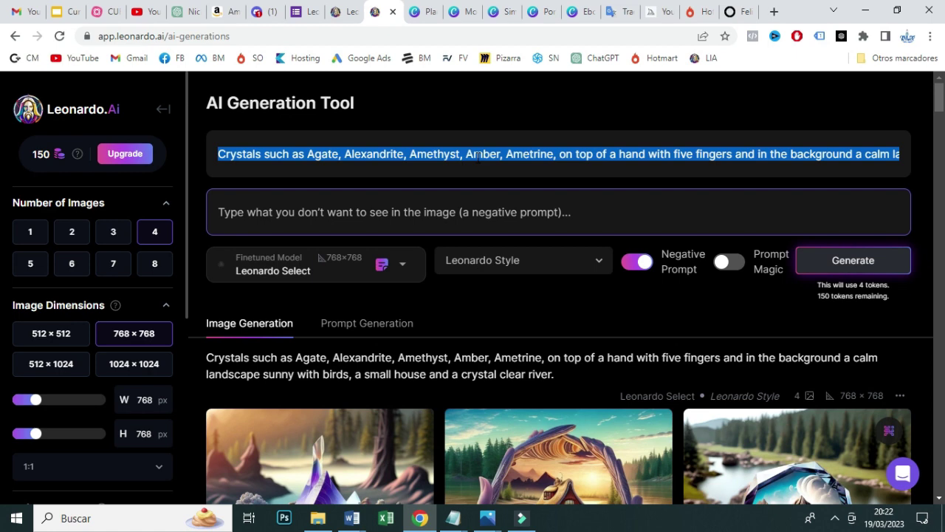
scroll(942, 127, "down", 3)
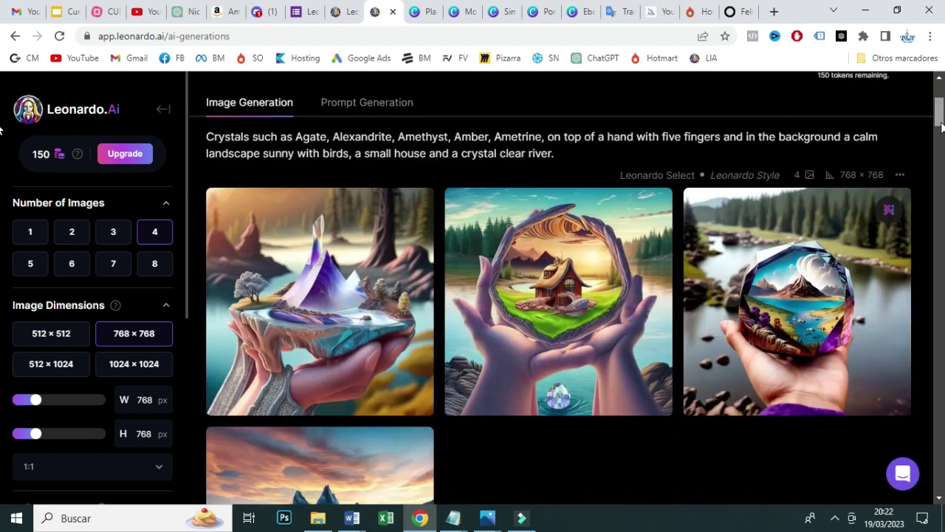
scroll(942, 128, "down", 2)
scroll(941, 127, "up", 1)
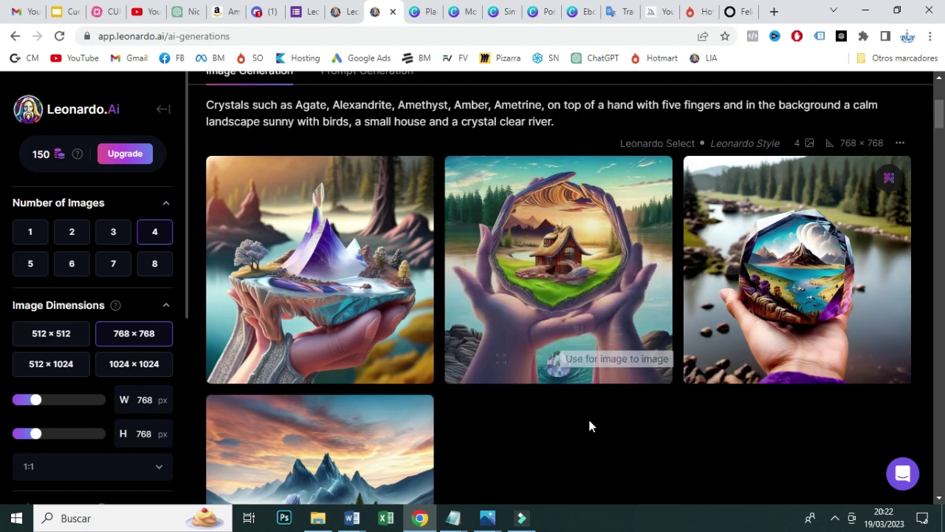
mouse_move(586, 268)
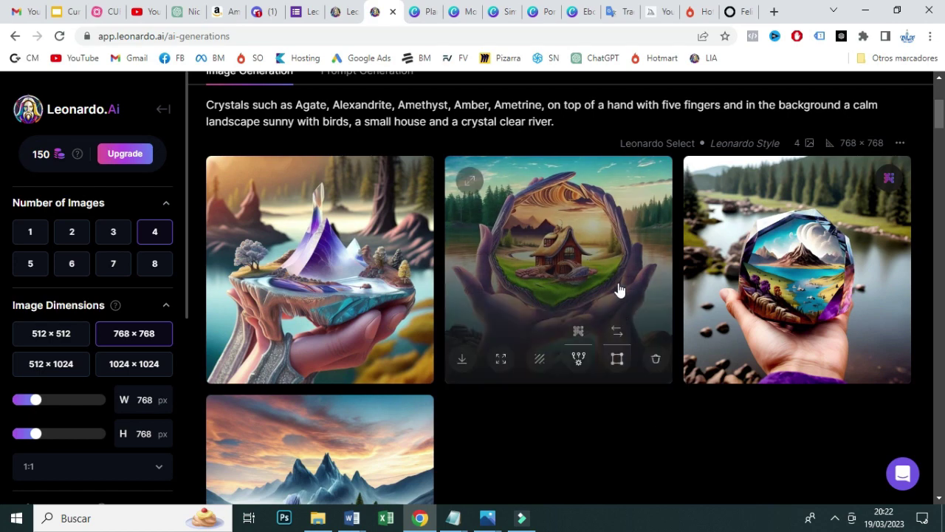
left_click(578, 358)
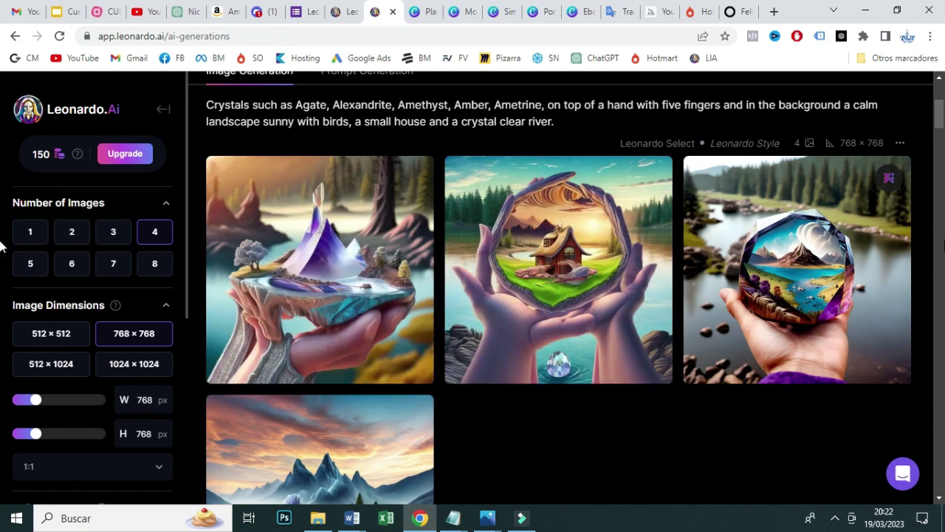
scroll(940, 122, "down", 3)
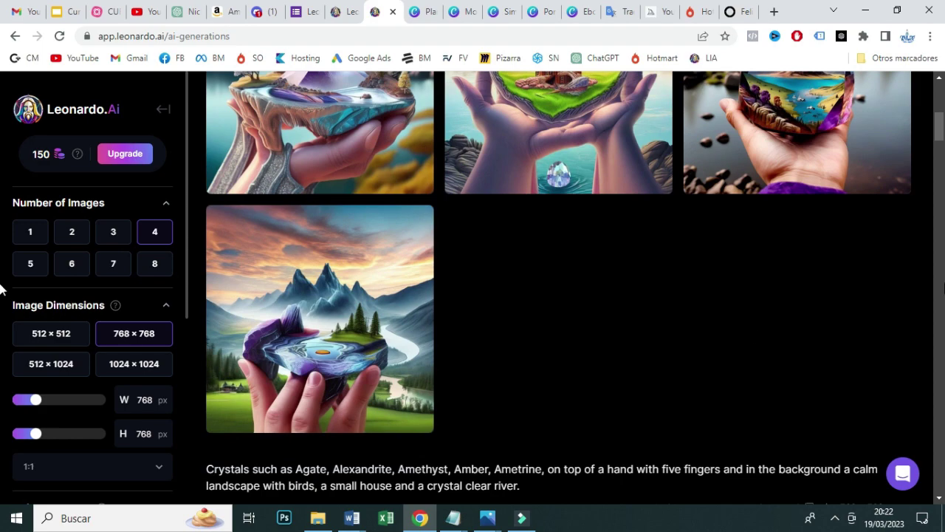
scroll(941, 159, "down", 3)
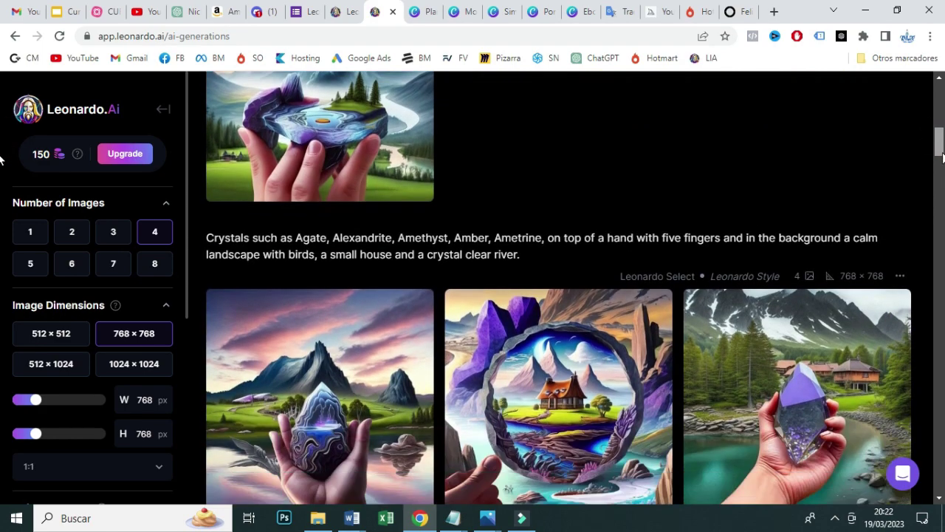
scroll(942, 158, "down", 1)
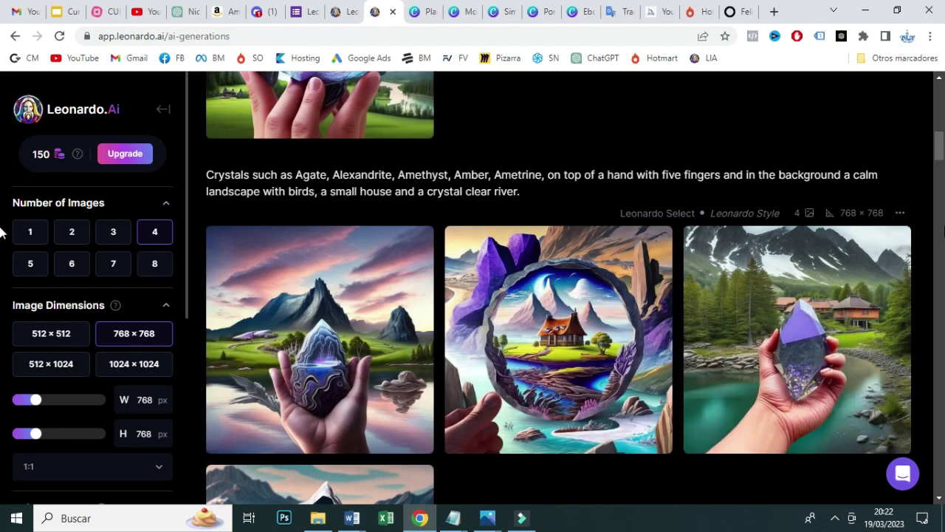
scroll(942, 161, "down", 3)
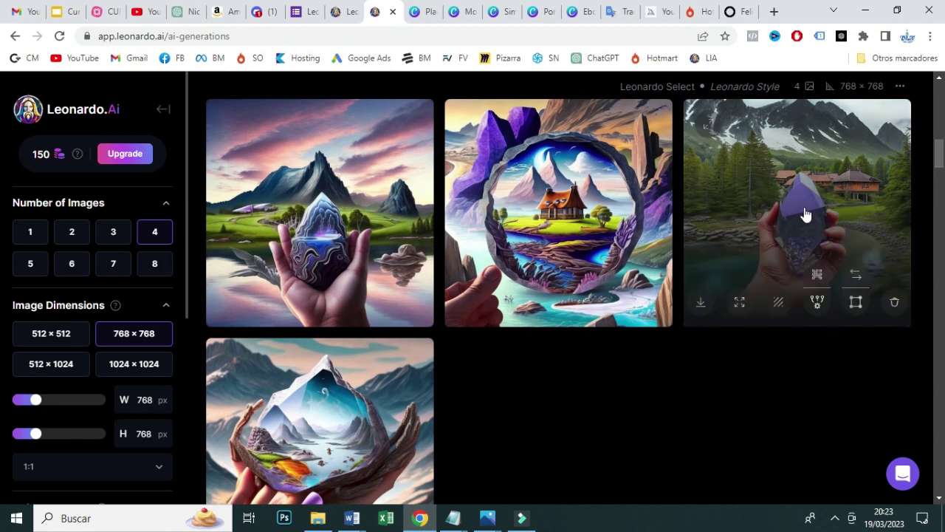
scroll(943, 155, "down", 5)
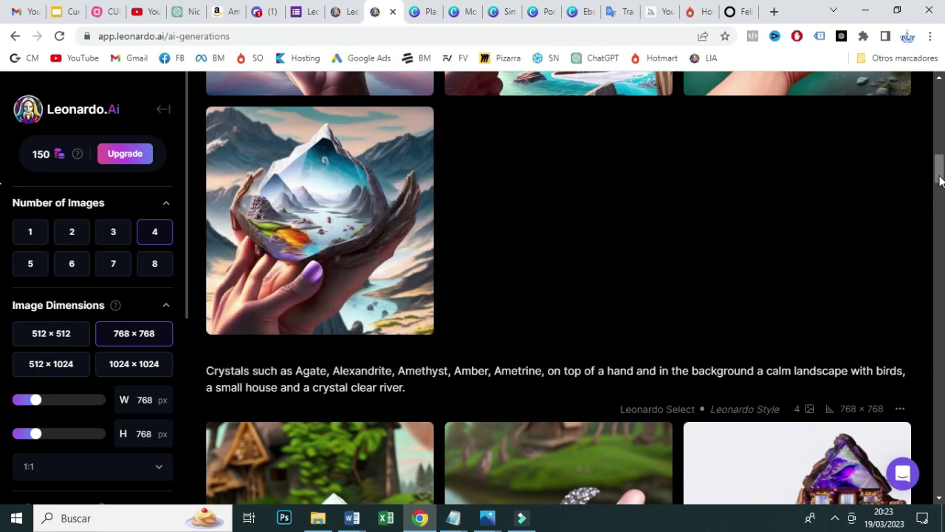
left_click_drag(942, 181, 942, 202)
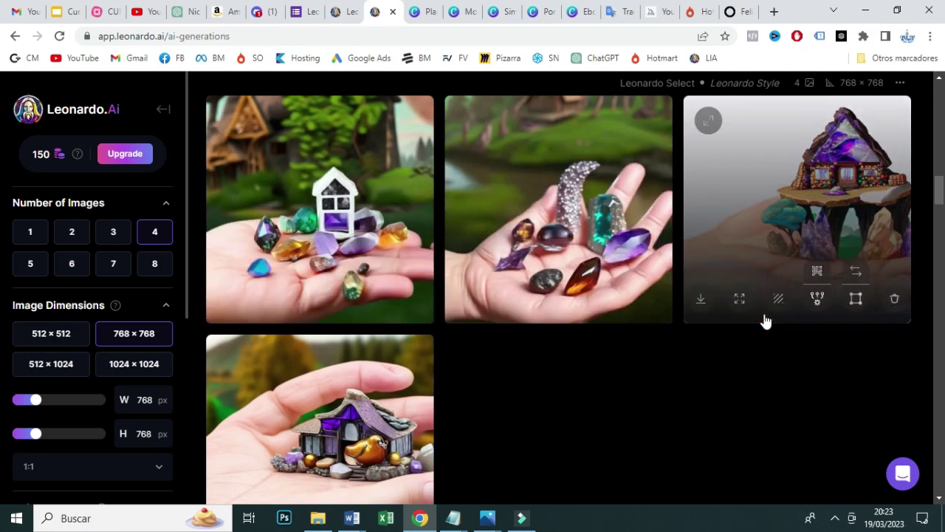
Return to the crystals prompt and review the available finetuned models, leaving Leonardo Select chosen
left_click_drag(942, 205, 942, 106)
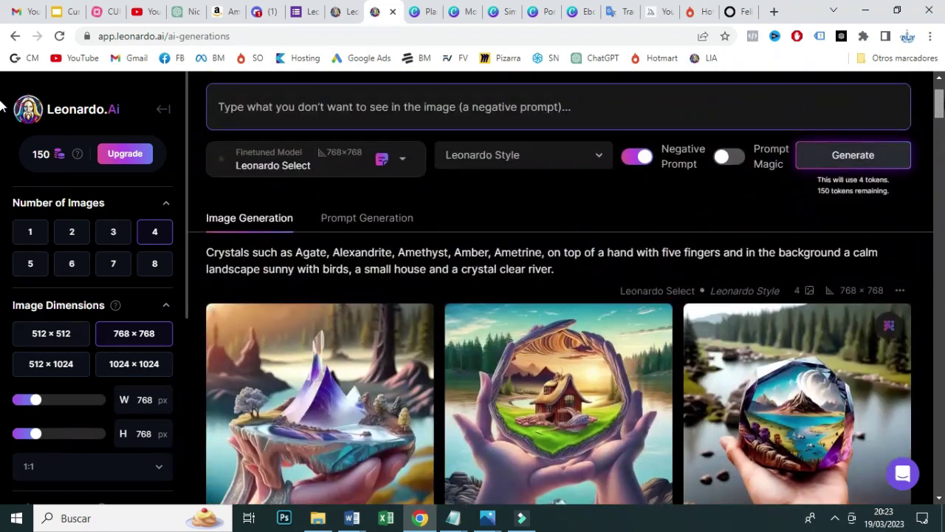
key("ctrl+a")
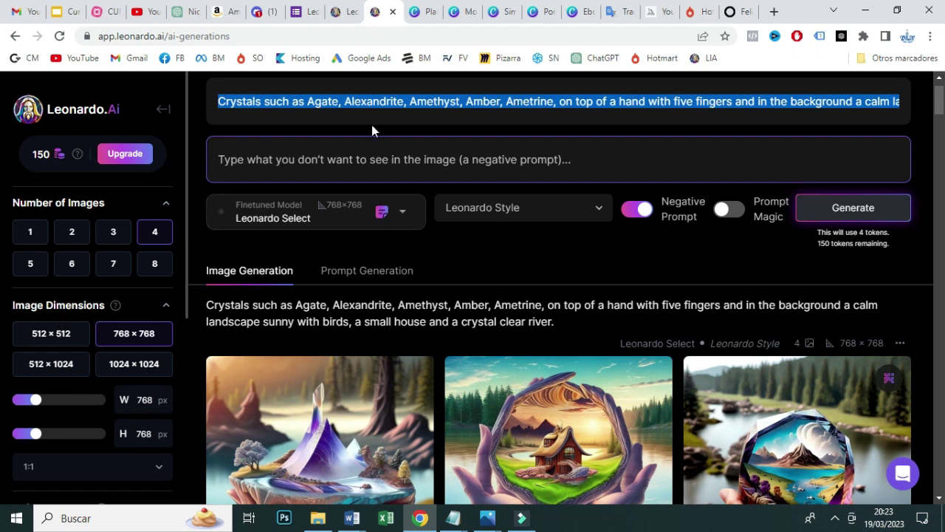
left_click(403, 212)
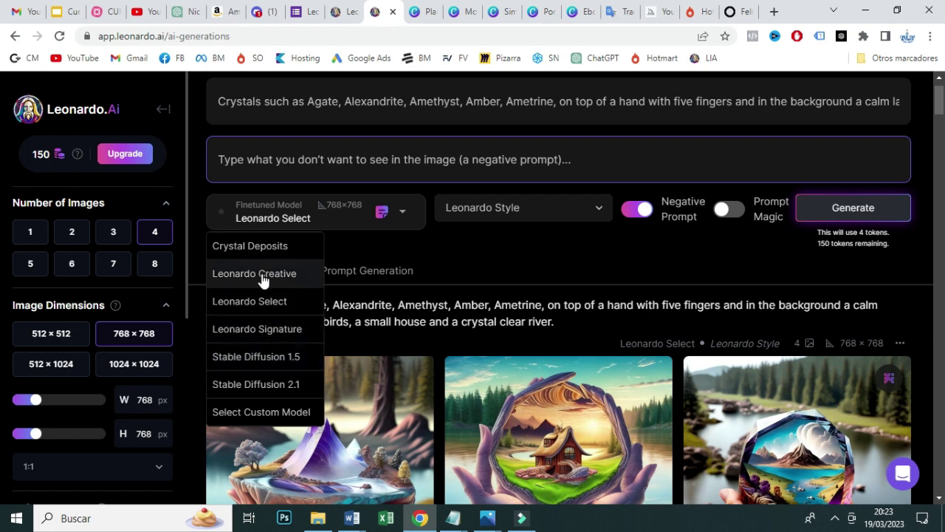
left_click(481, 261)
left_click(405, 215)
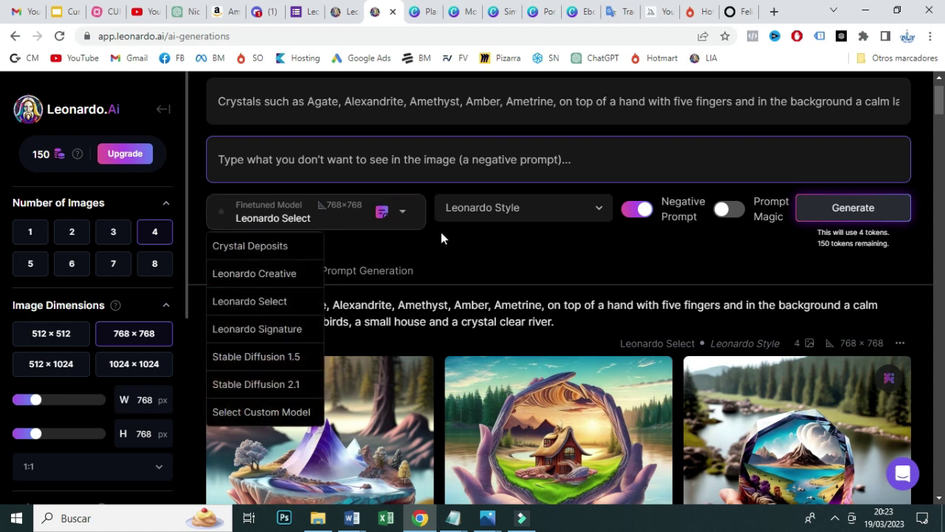
left_click(443, 233)
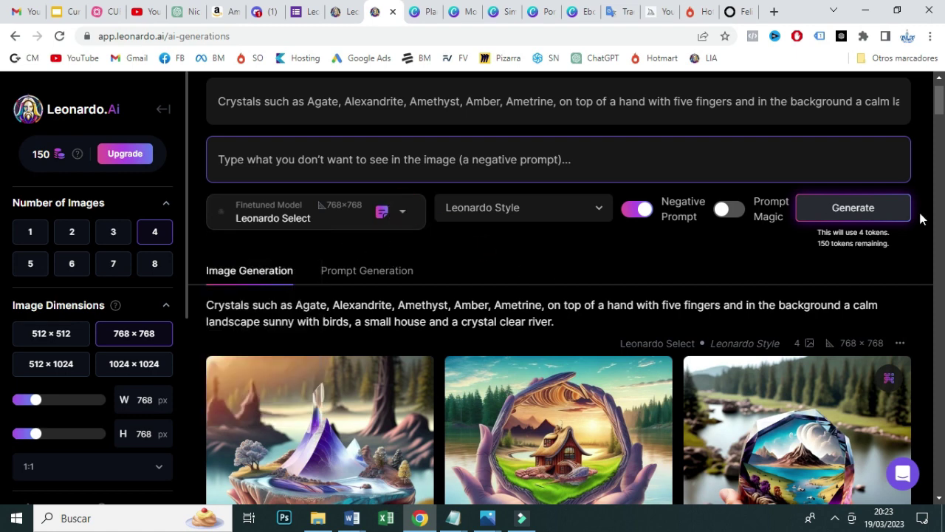
Look over the generated crystal images, try 3 as the number of images, and set it to 2
scroll(941, 110, "down", 3)
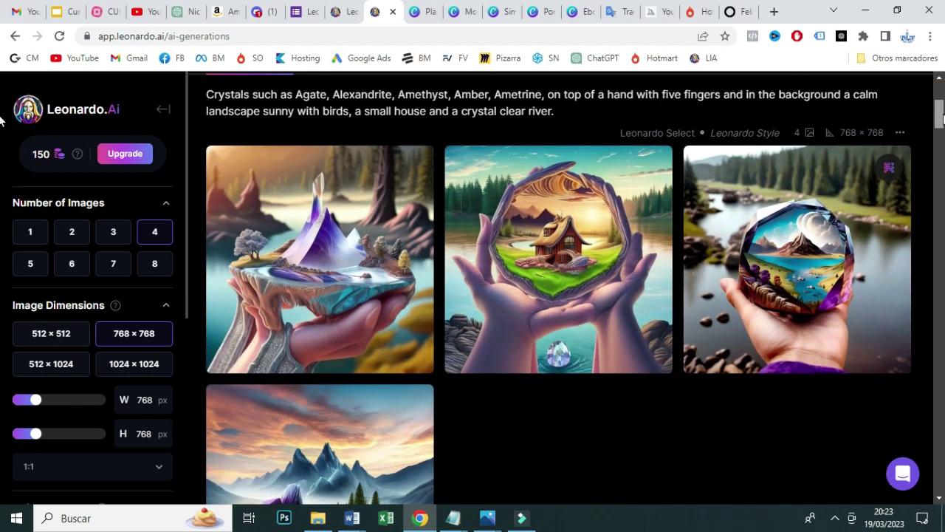
scroll(942, 118, "down", 1)
left_click_drag(941, 118, 941, 153)
left_click_drag(1, 159, 1, 99)
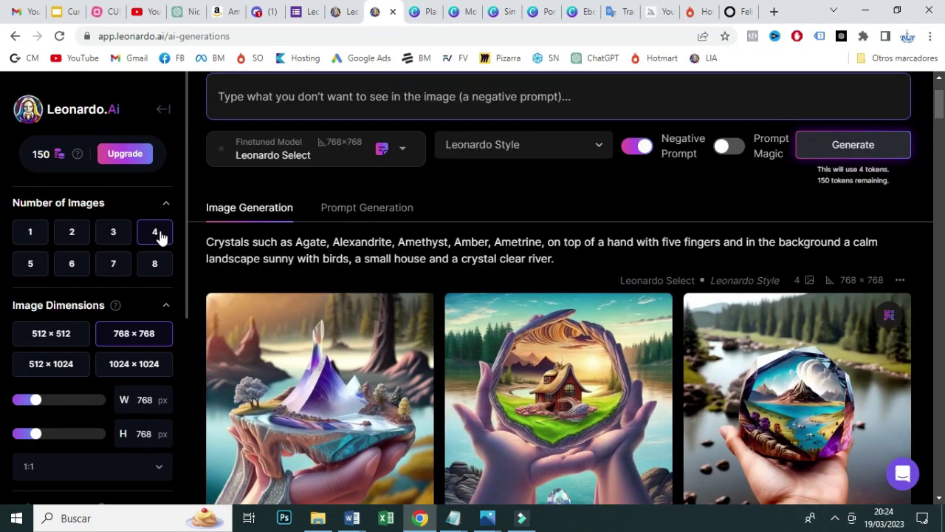
left_click(118, 235)
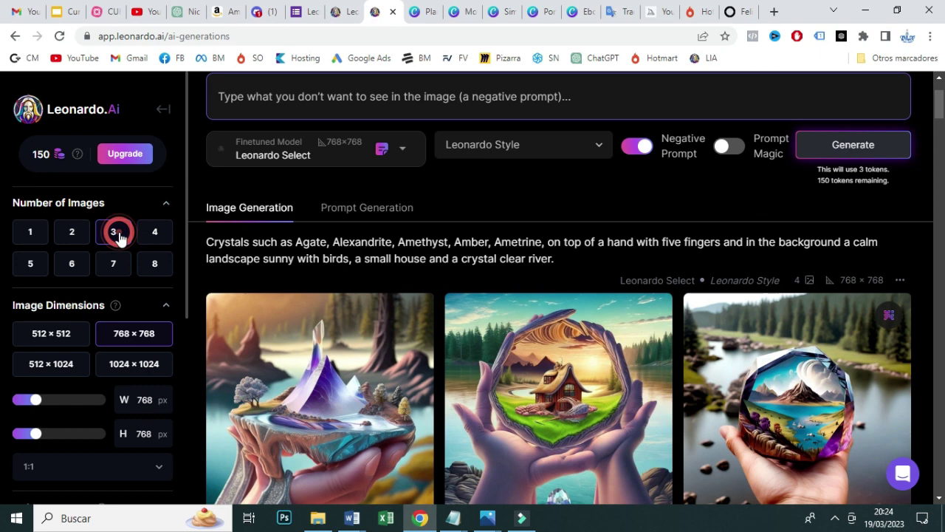
left_click(76, 237)
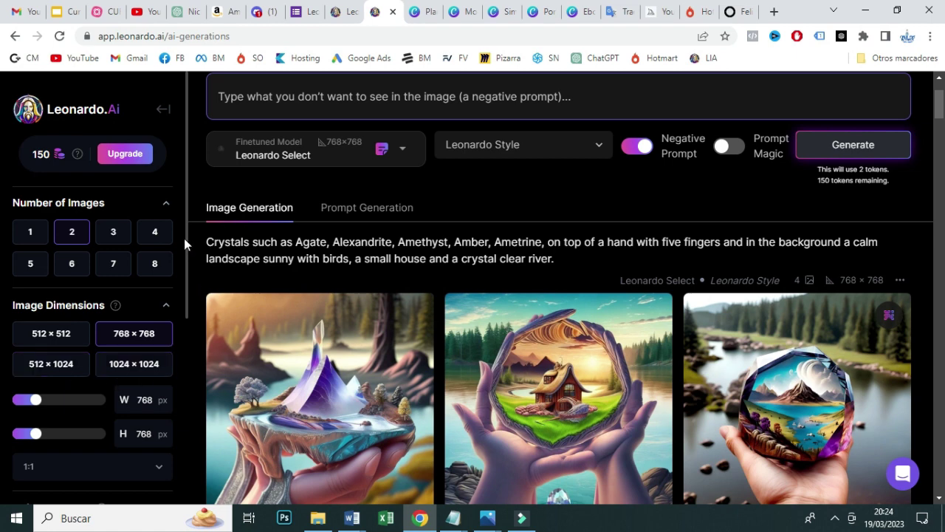
Review the image dimension settings and the available aspect ratio options, leaving the ratio at 1:1
left_click_drag(187, 243, 189, 328)
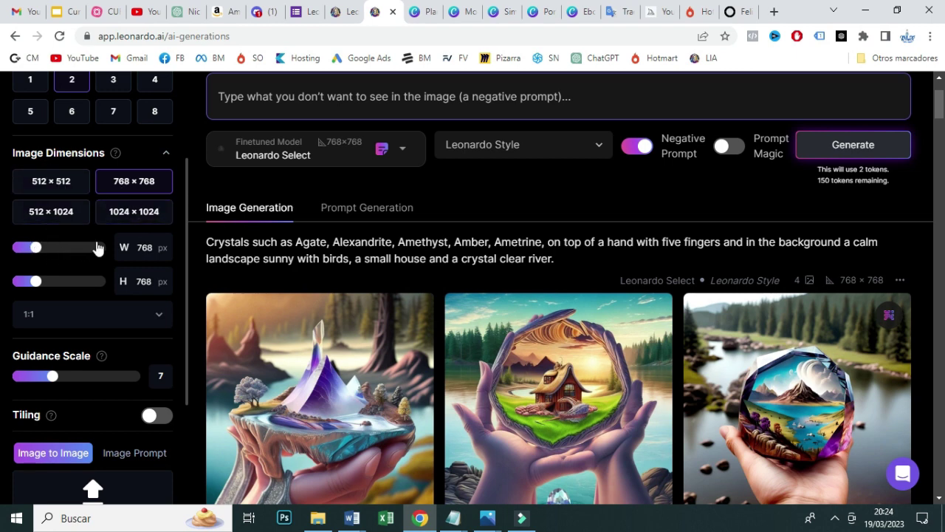
left_click_drag(186, 232, 188, 285)
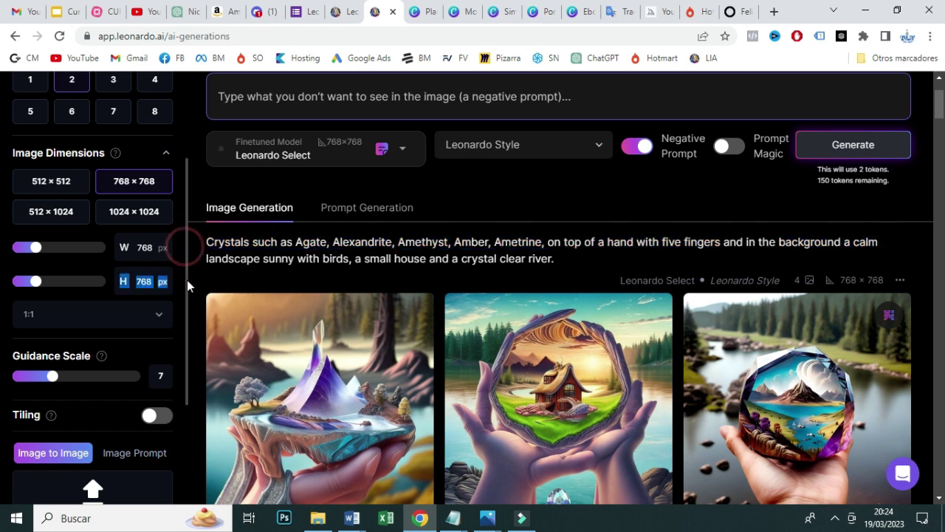
left_click(159, 313)
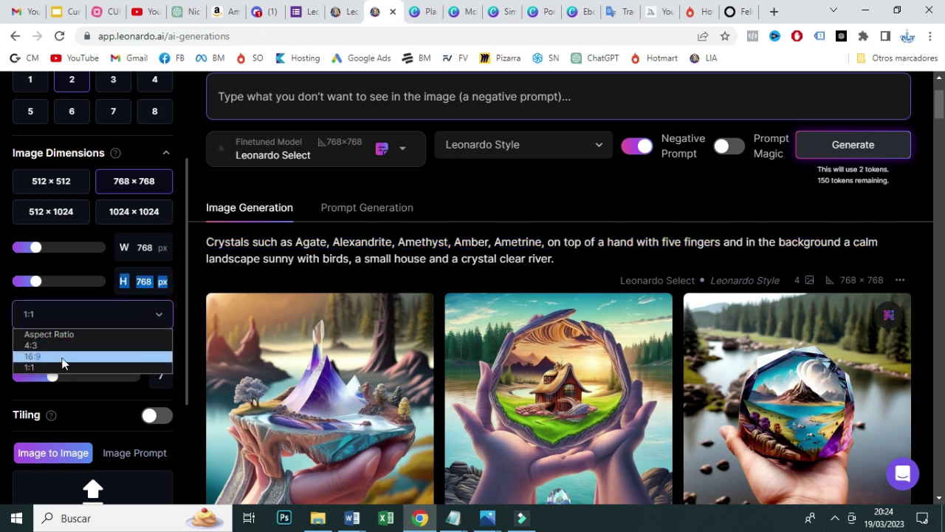
left_click(158, 316)
Try a Guidance Scale of 9, and set it to 8
left_click_drag(187, 273, 187, 344)
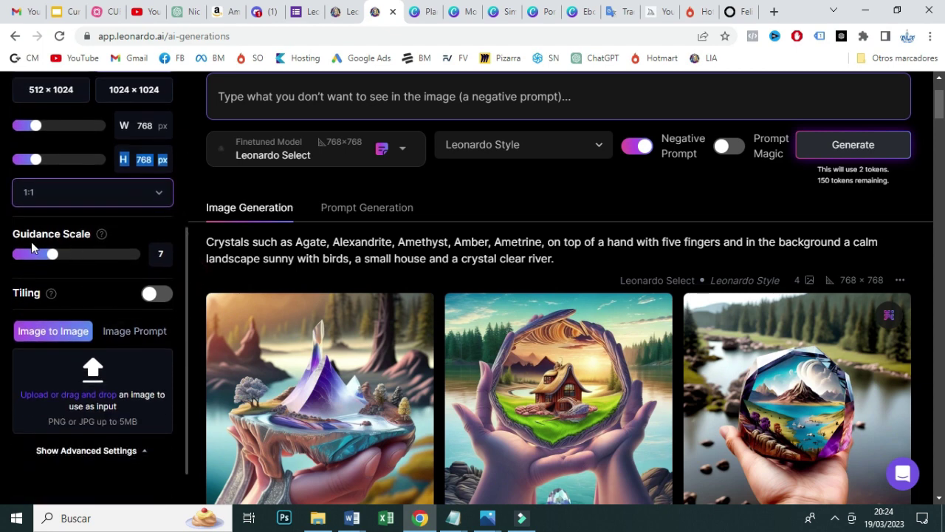
mouse_move(103, 236)
mouse_move(54, 259)
left_mouse_down()
mouse_move(140, 256)
mouse_move(66, 261)
left_mouse_up()
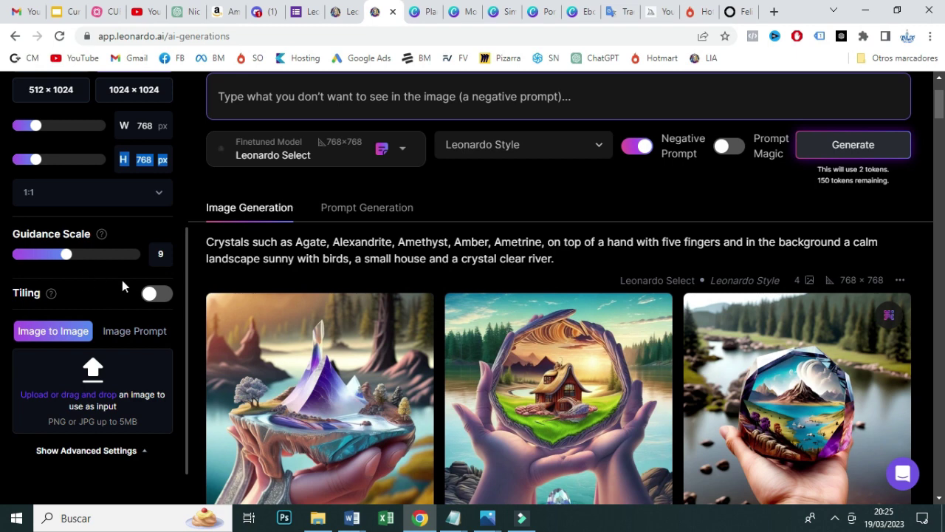
mouse_move(66, 255)
left_mouse_down()
mouse_move(47, 256)
mouse_move(59, 257)
left_mouse_up()
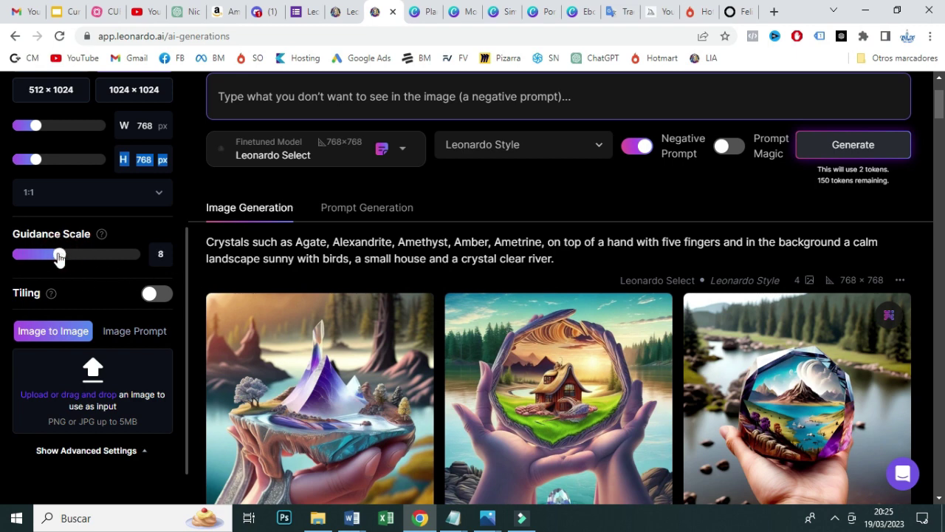
left_click(189, 258)
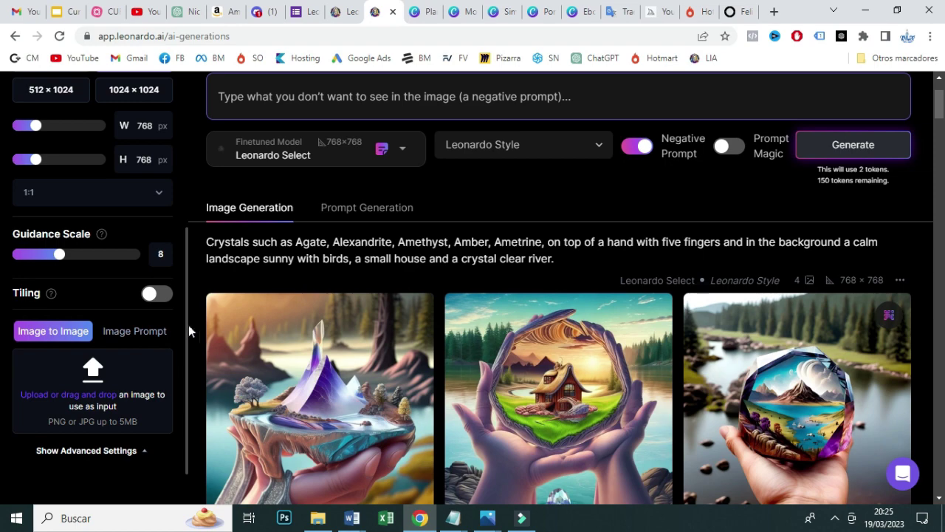
Glance at the Discord page, return to Leonardo.Ai and view the upscaled image of the hand holding a landscape crystal enlarged
left_click(258, 11)
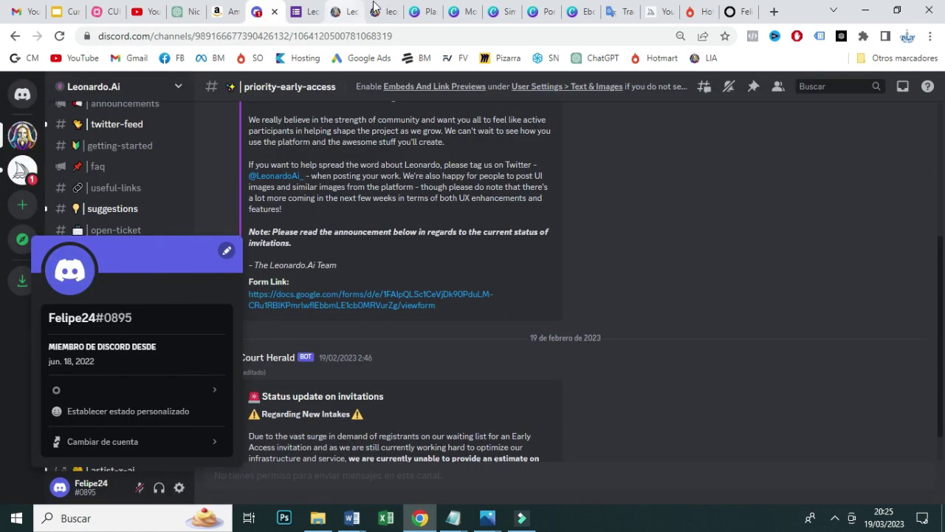
left_click(373, 12)
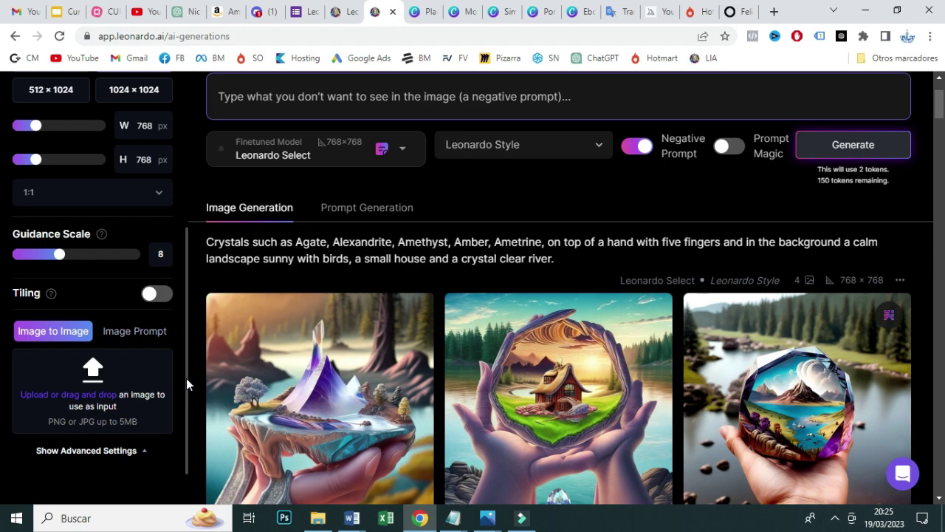
left_click_drag(189, 338, 192, 214)
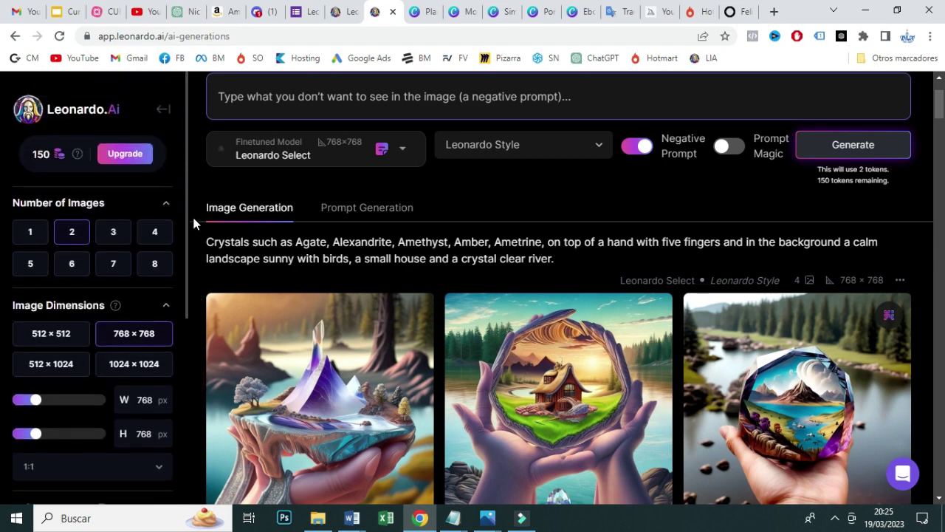
scroll(1, 125, "down", 2)
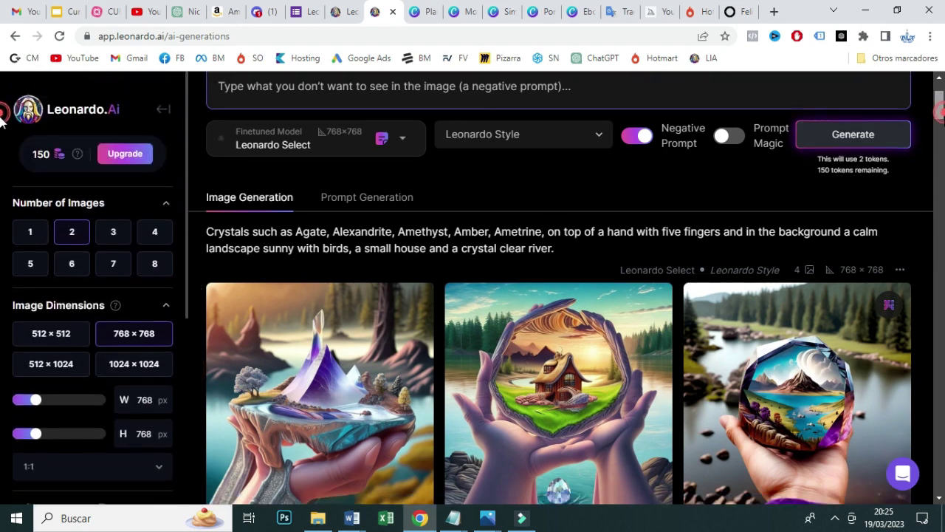
scroll(1, 126, "down", 1)
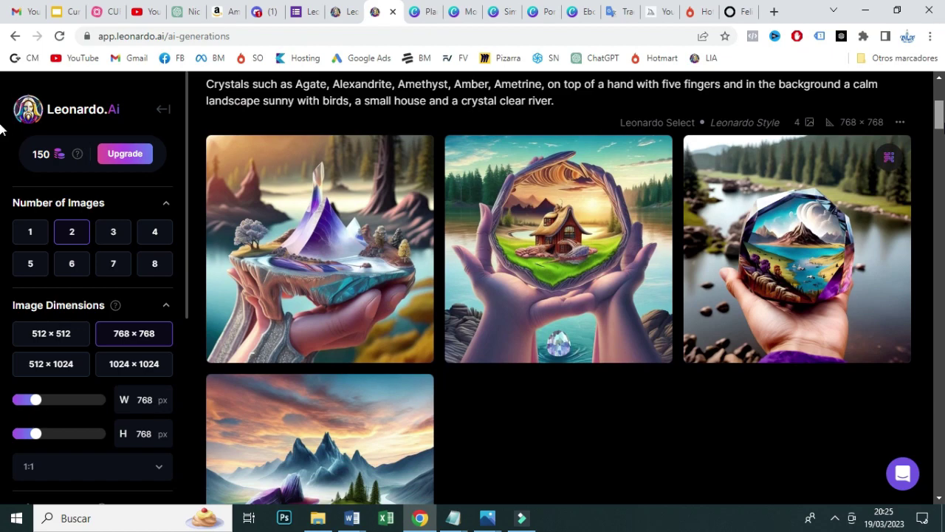
left_click(810, 233)
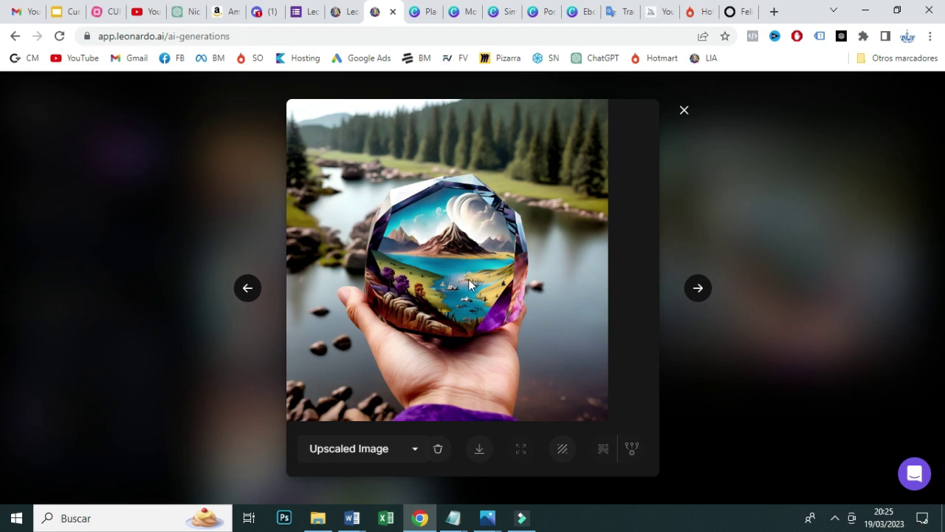
left_click(681, 113)
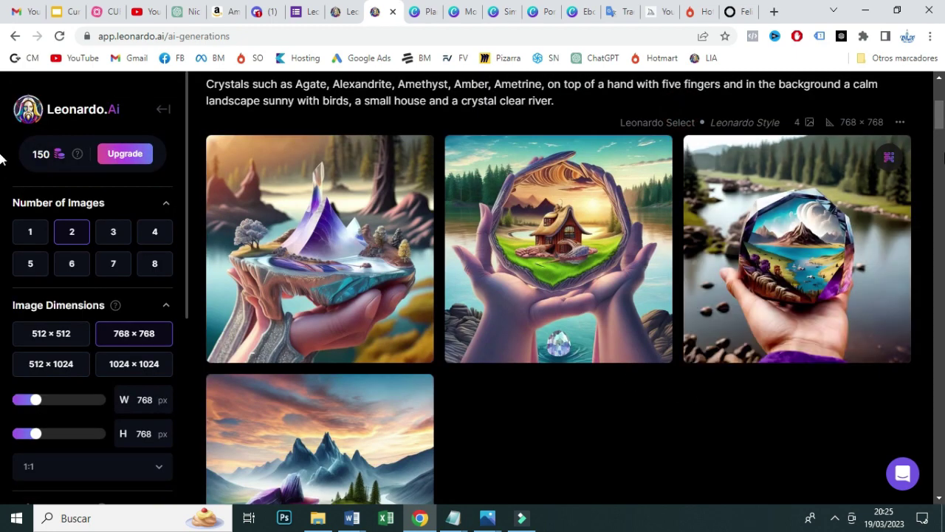
Examine the earlier crystal-in-hand generations and select the whole crystals prompt in the AI Generation Tool
left_click_drag(940, 114, 941, 156)
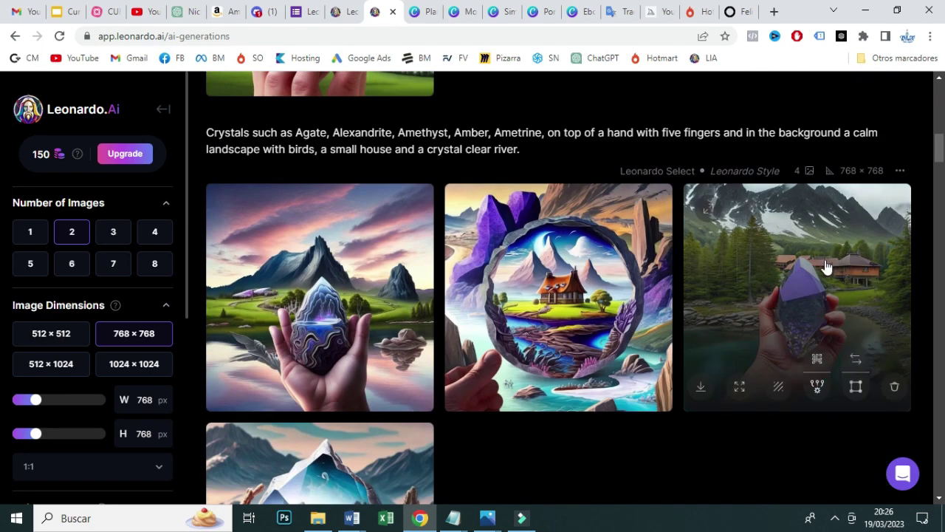
left_click_drag(939, 148, 943, 92)
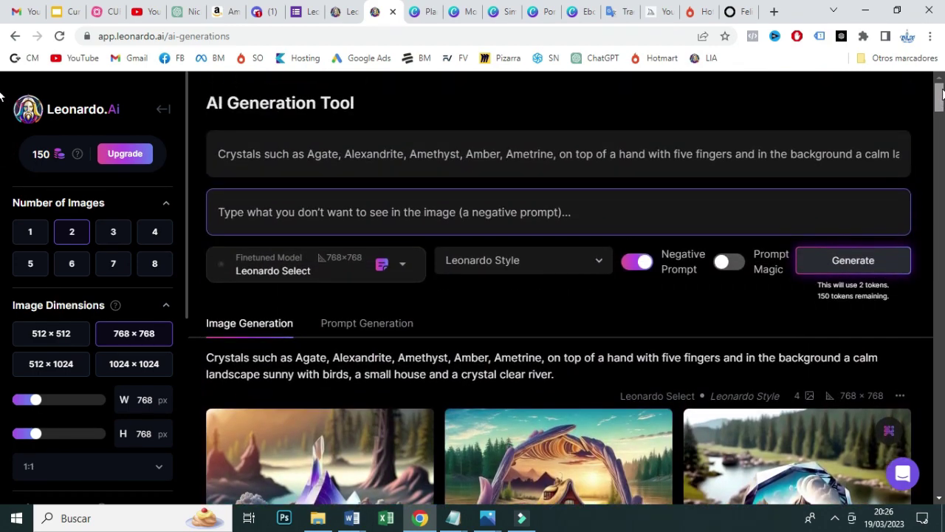
key("ctrl+a")
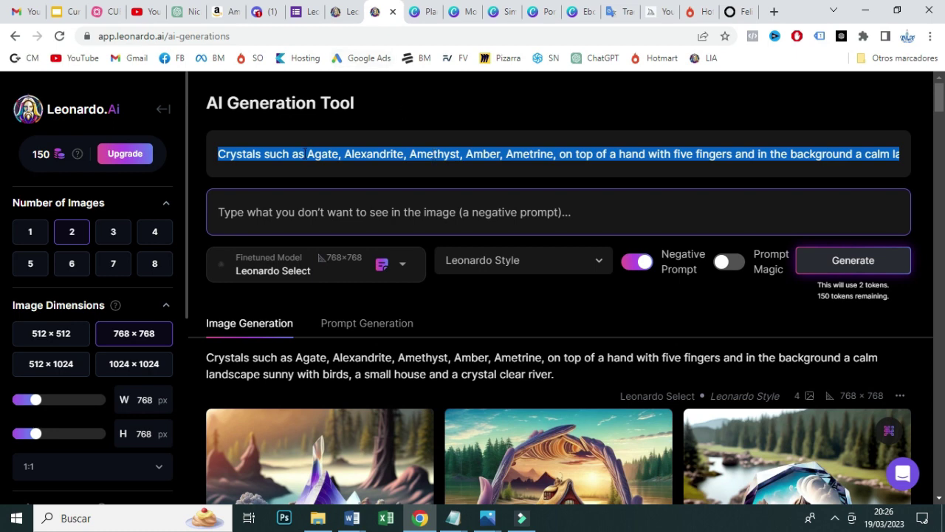
triple_click(303, 153)
Check the translated crystal table prompt in Google Translate and return to Leonardo.Ai's generation settings and images
left_click(618, 12)
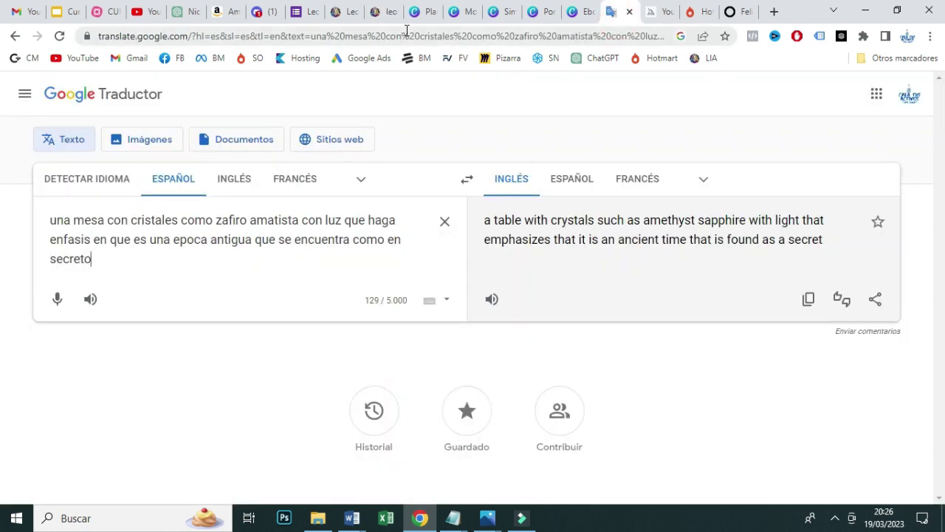
left_click(382, 12)
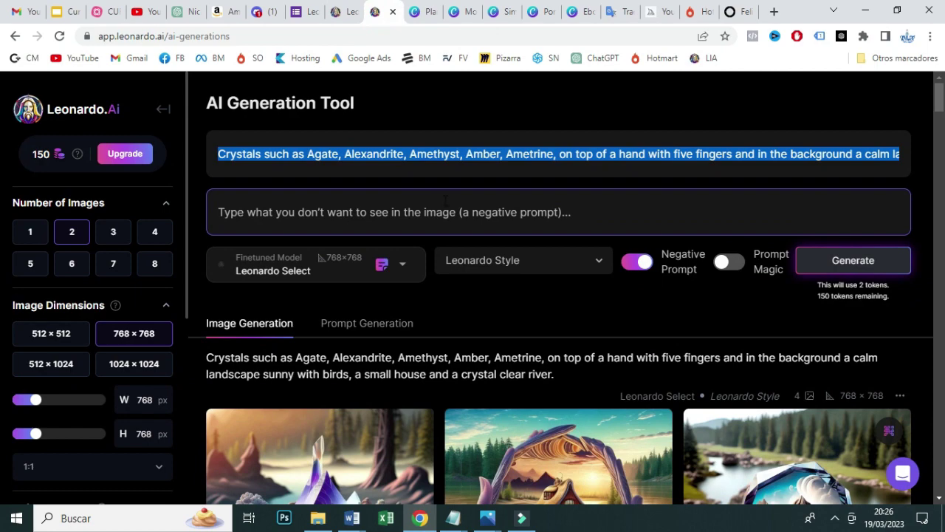
scroll(2, 125, "down", 4)
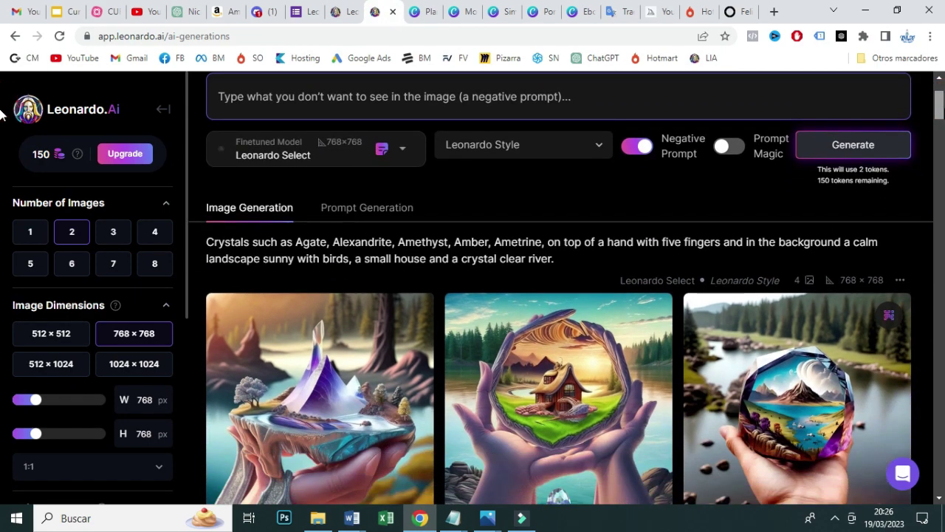
scroll(3, 125, "up", 4)
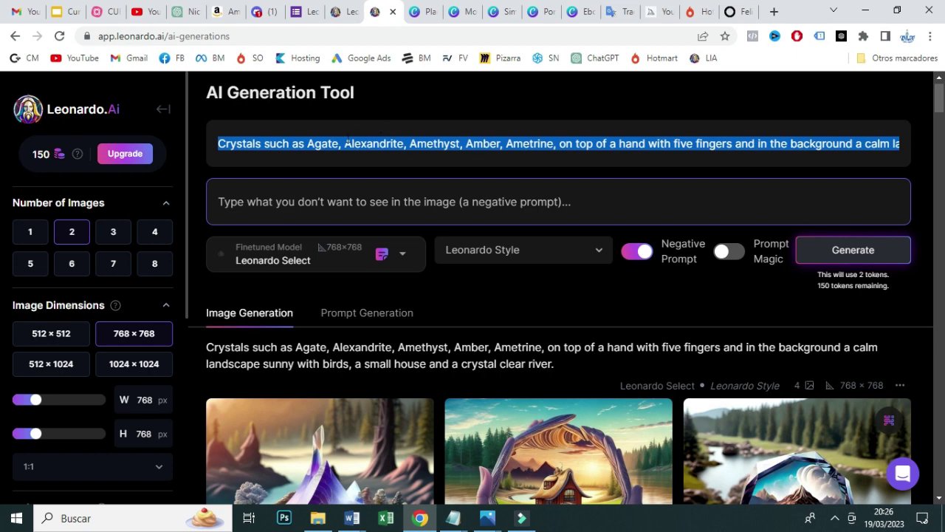
Switch to Canva and examine the "Infusiones con cristales" book cover design
left_click(506, 10)
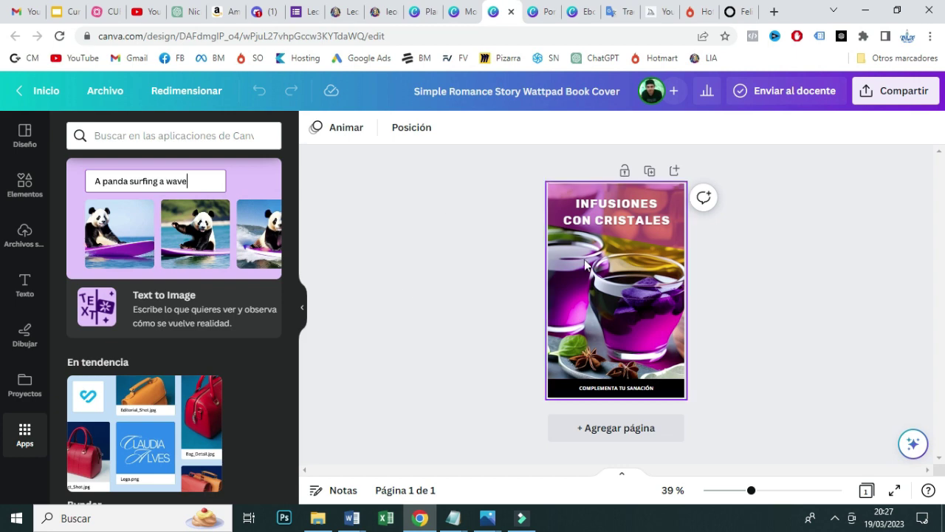
left_click_drag(741, 397, 552, 203)
left_click(749, 334)
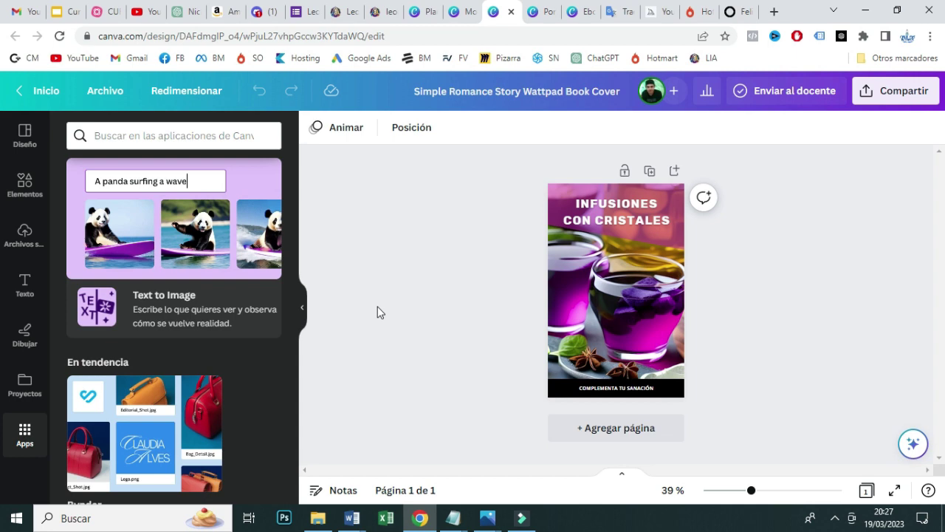
Switch back through Leonardo.Ai to Discord and open the Midjourney server
left_click(383, 10)
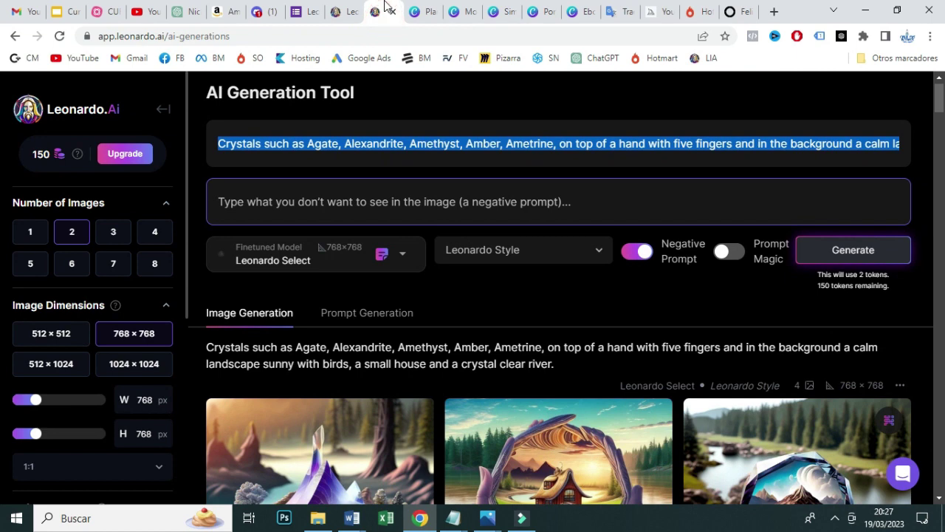
left_click(269, 7)
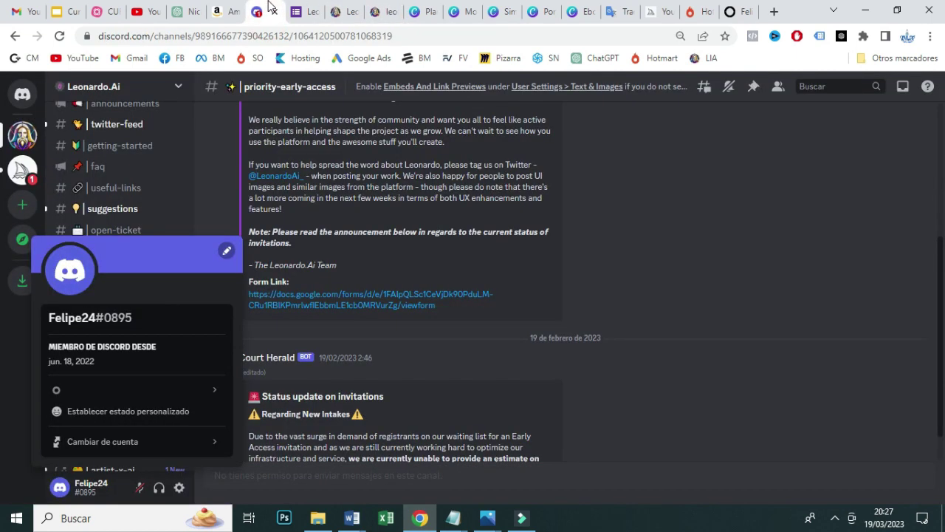
left_click(23, 170)
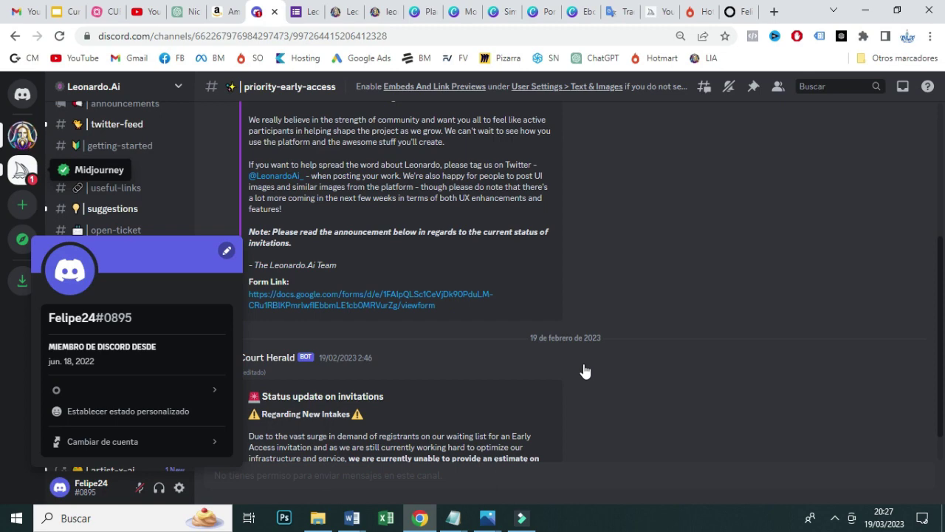
Examine the book cover images in the Midjourney web gallery and the crystal-in-hand generations in Leonardo.Ai
left_click(652, 9)
scroll(2, 221, "down", 3)
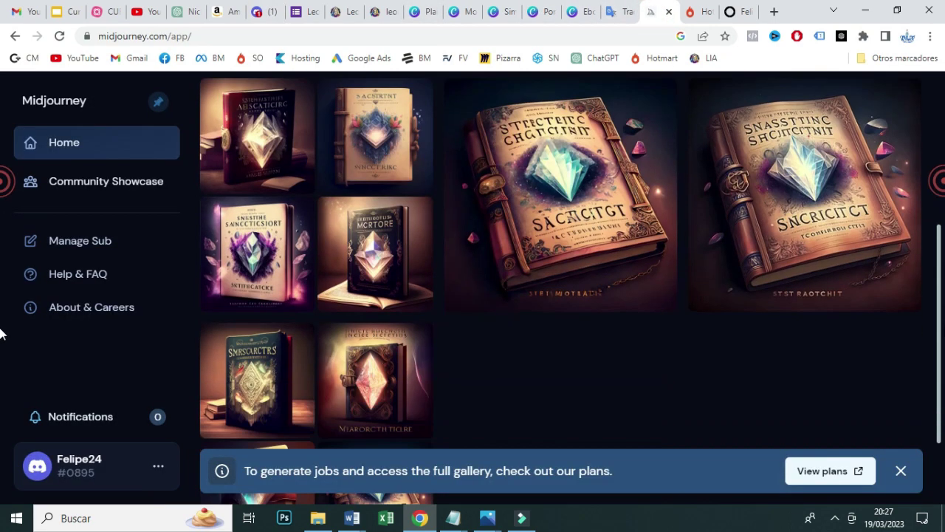
left_click(381, 11)
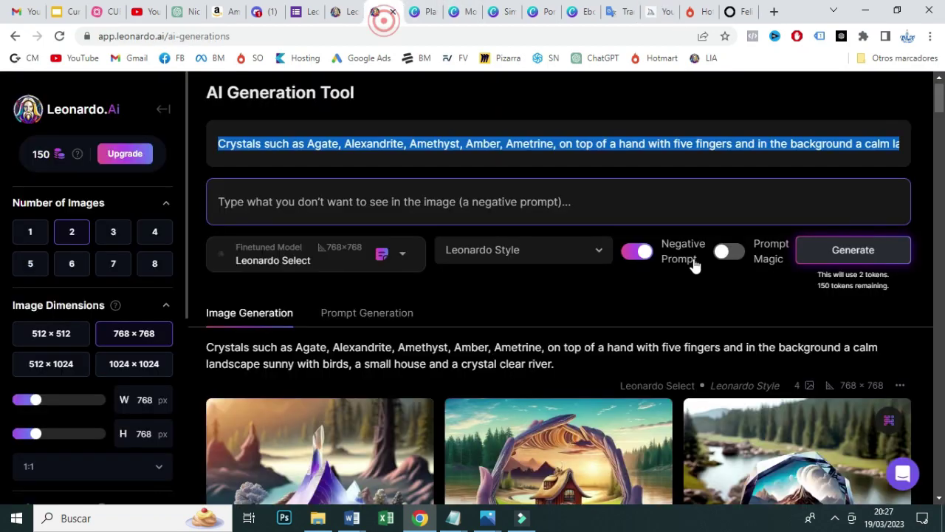
scroll(2, 129, "down", 10)
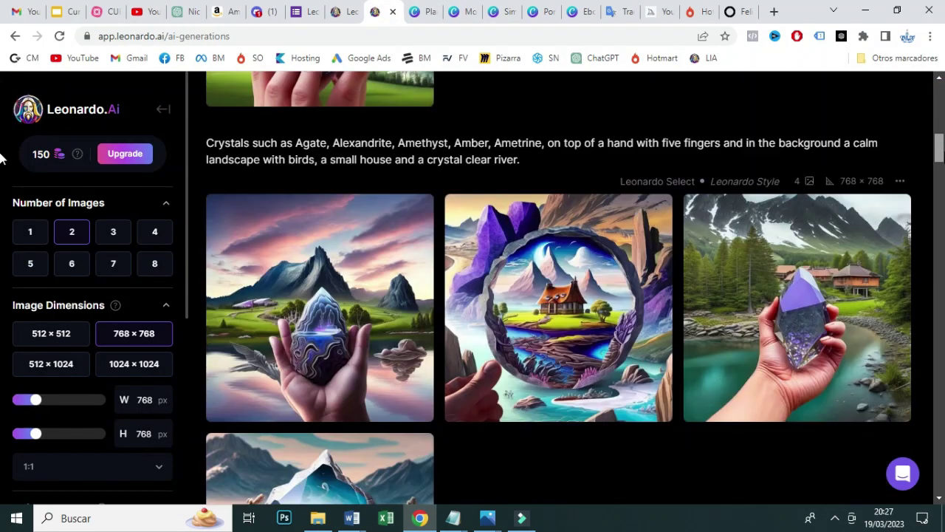
scroll(2, 129, "up", 4)
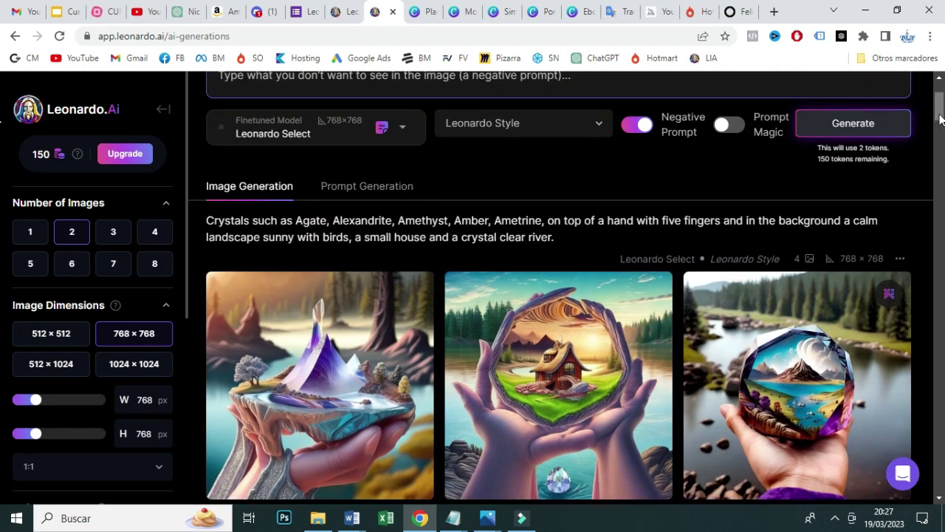
scroll(940, 129, "up", 2)
left_click(458, 112)
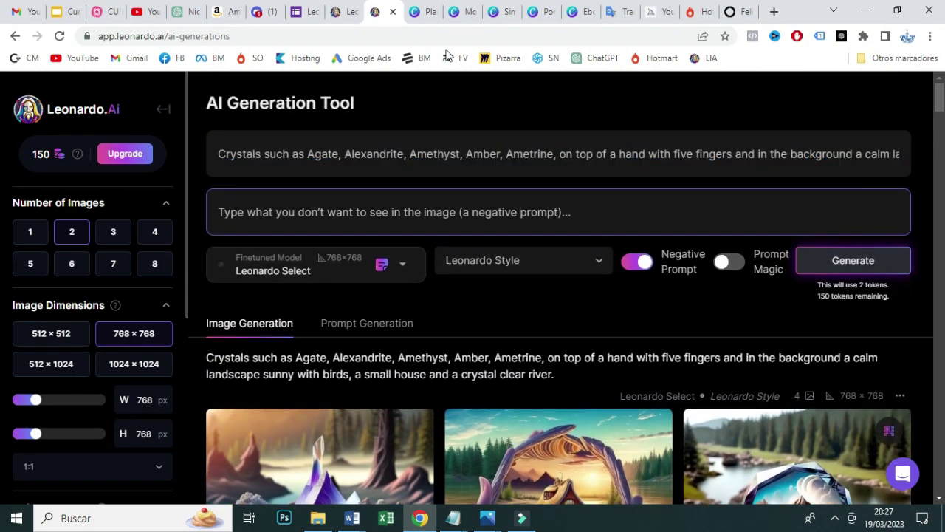
Switch to Canva and look up the "portada ebook" format among the new design options
left_click(505, 12)
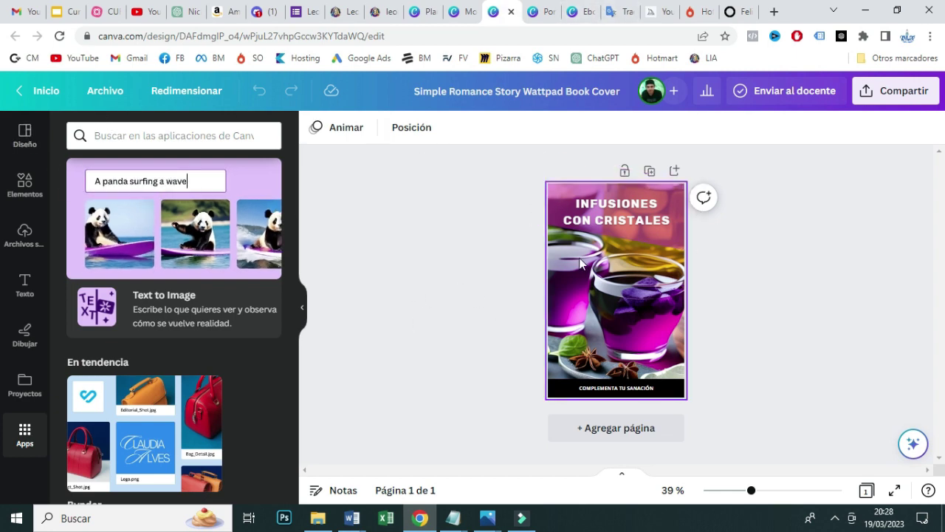
left_click(434, 9)
left_click(671, 96)
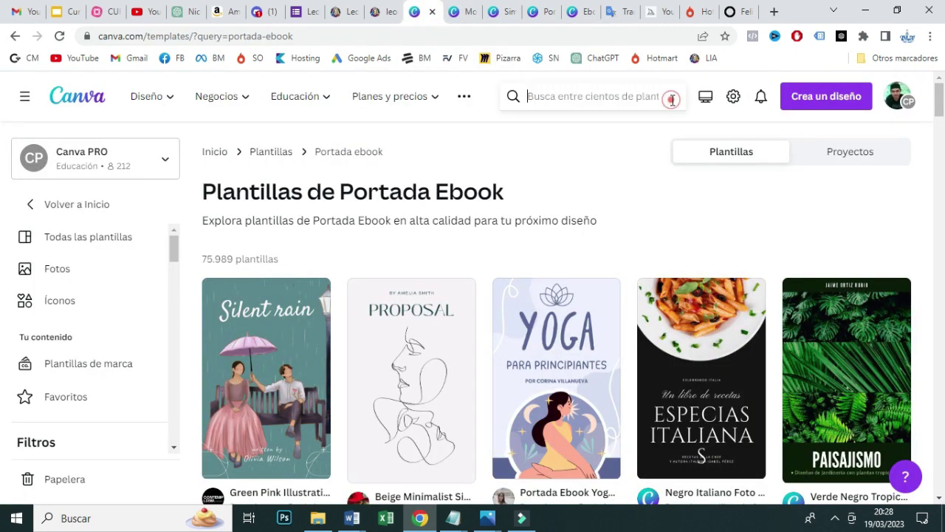
left_click(835, 99)
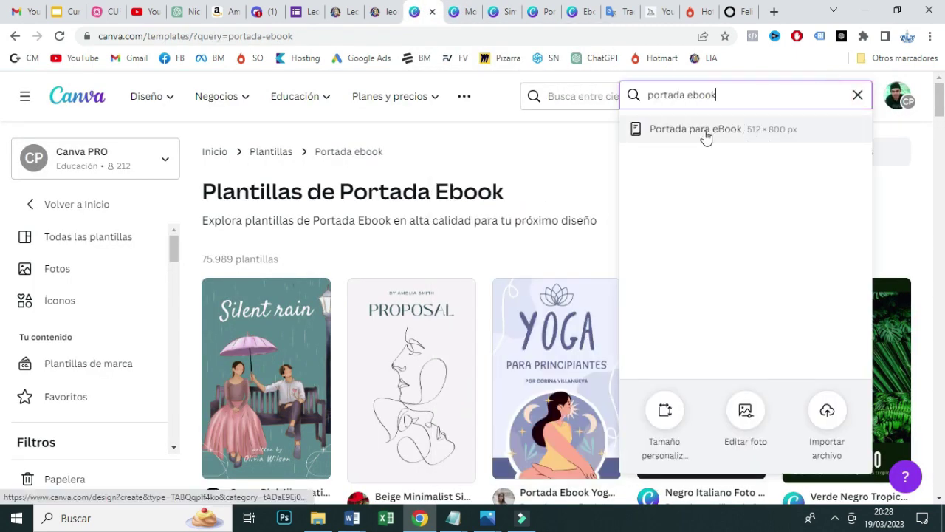
Return to the "Infusiones con cristales" cover, search the Canva apps for "text to image" and open Text to Image
left_click(493, 11)
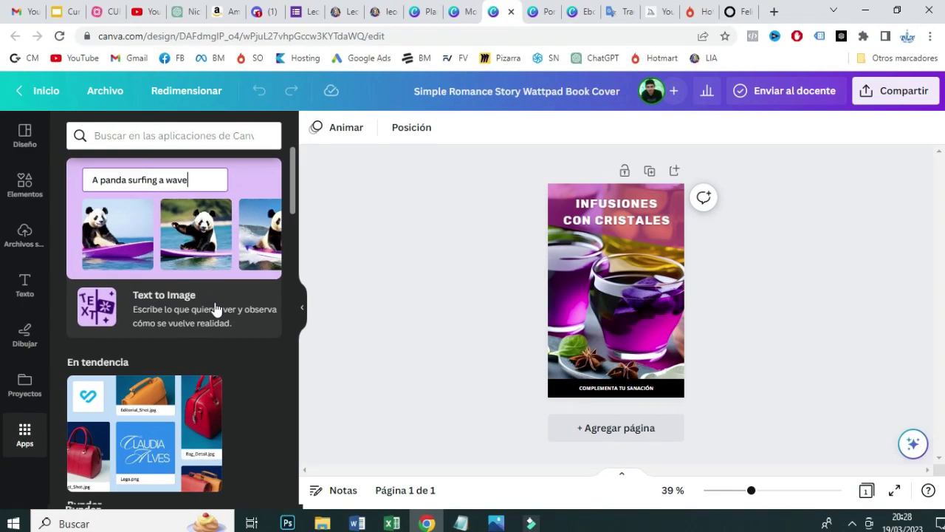
left_click(140, 136)
type("text")
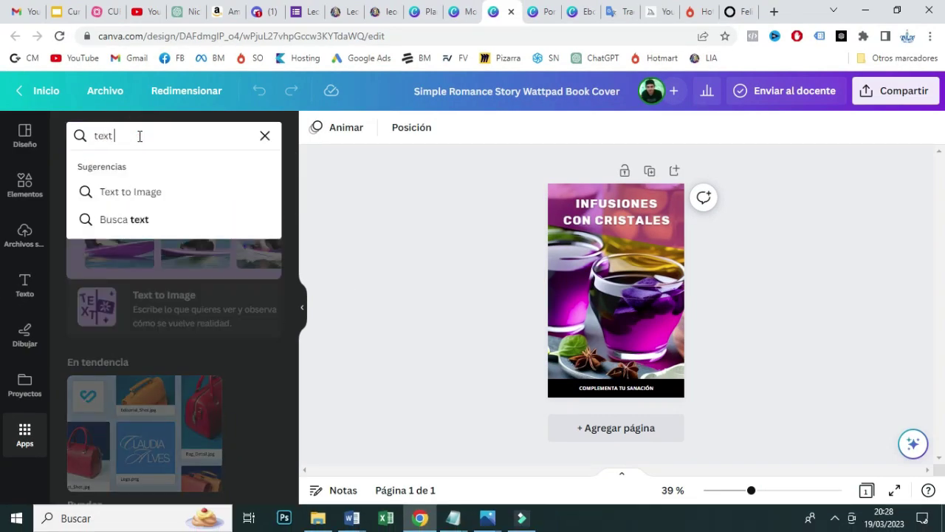
type(" to image")
key("Return")
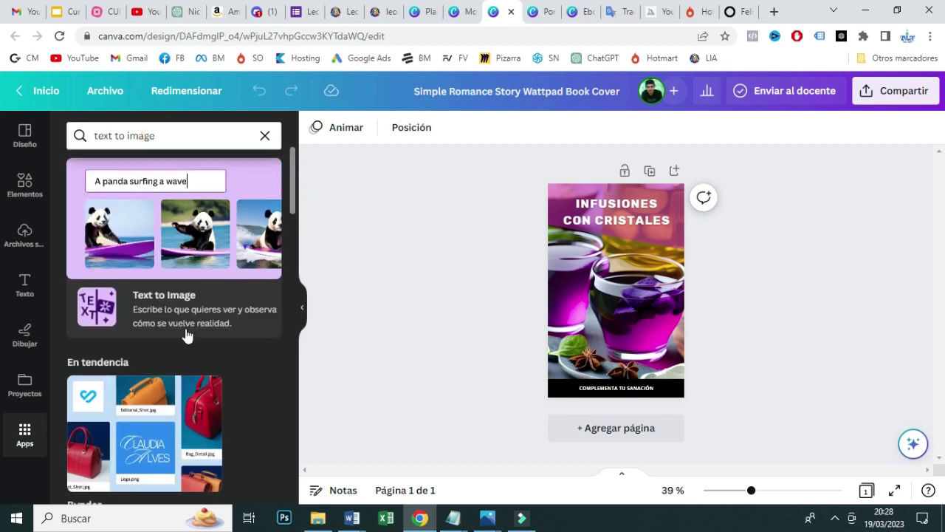
left_click(173, 303)
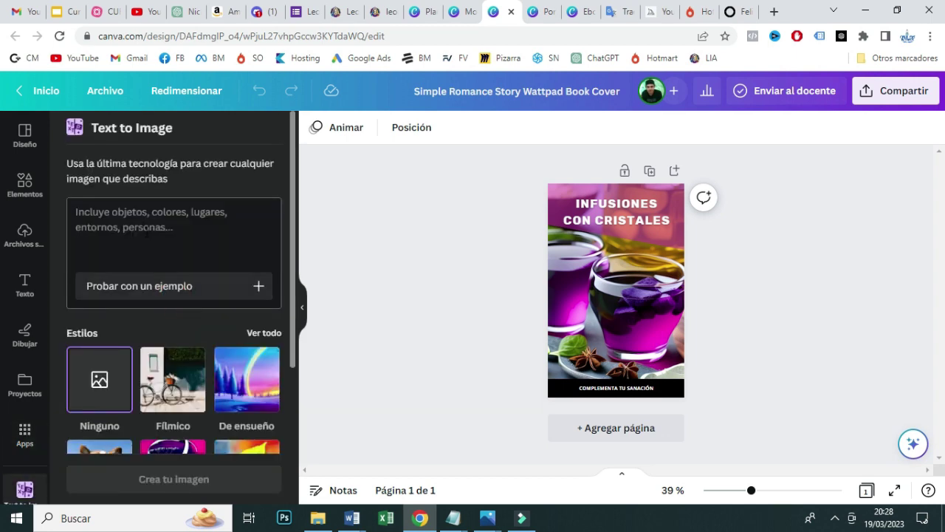
left_click(141, 221)
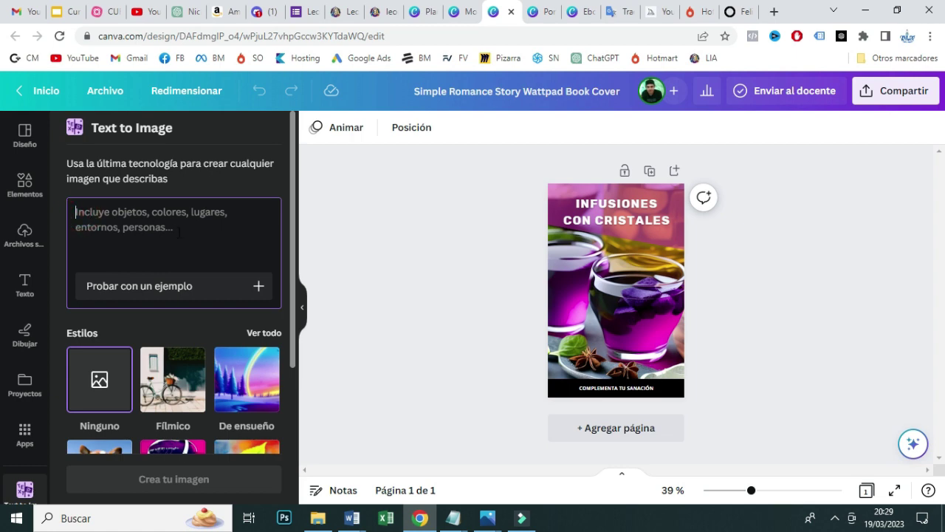
Look through Leonardo.Ai, Discord and Google Translate for a prompt and return to Text to Image in Canva
left_click(375, 9)
key("ctrl+a")
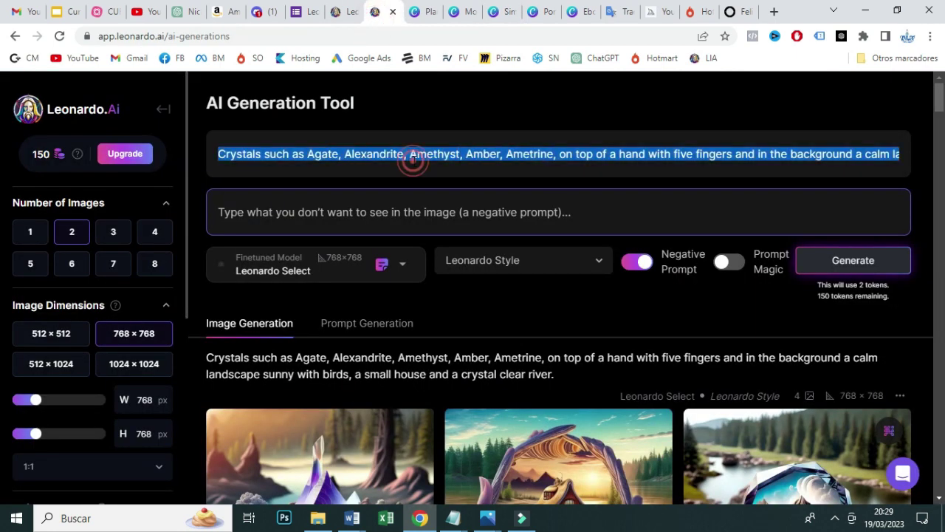
left_click(275, 11)
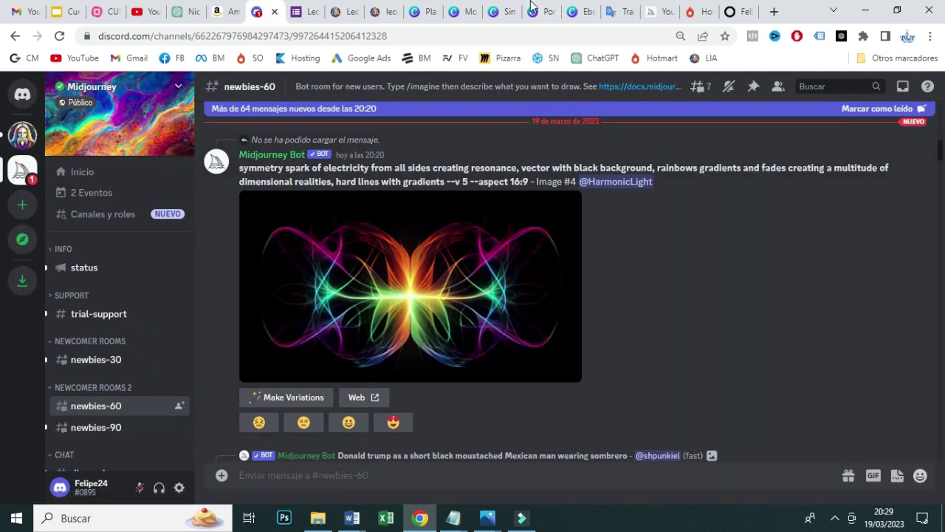
left_click(454, 517)
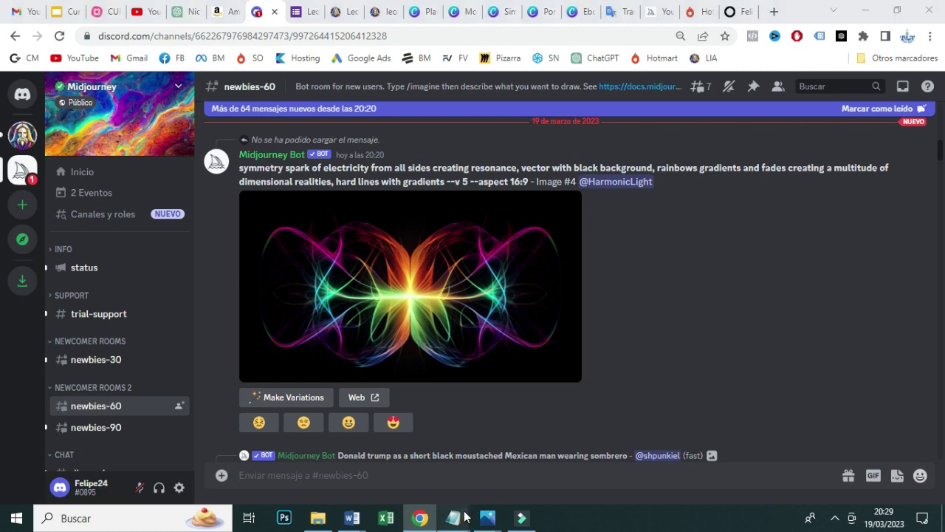
left_click(618, 11)
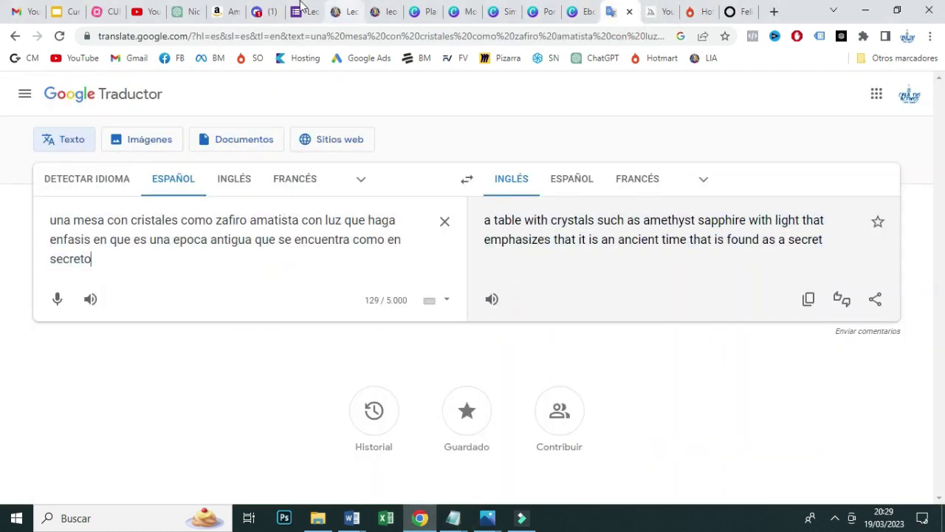
left_click(272, 11)
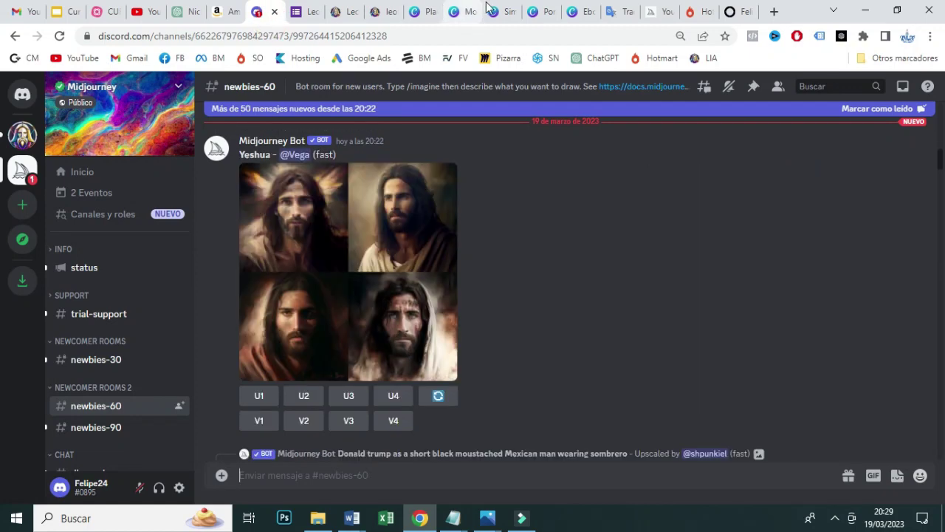
left_click(497, 11)
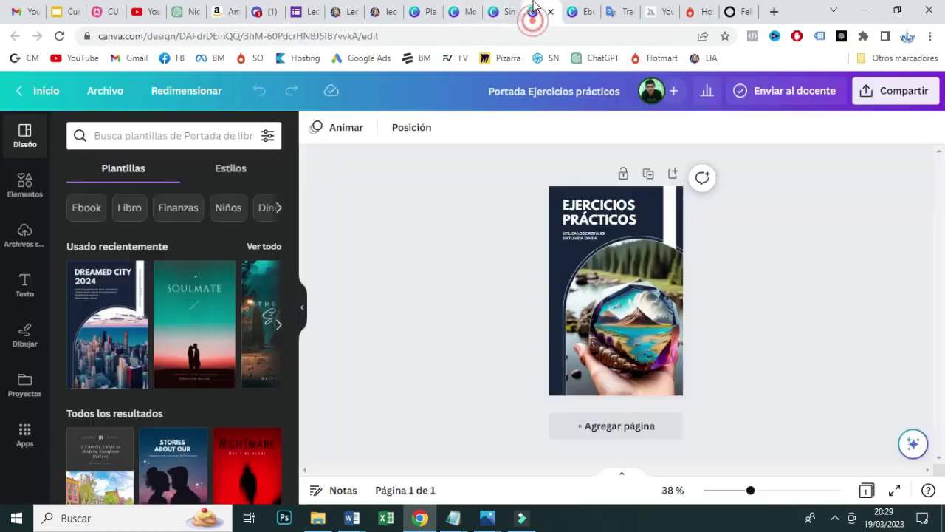
left_click(106, 215)
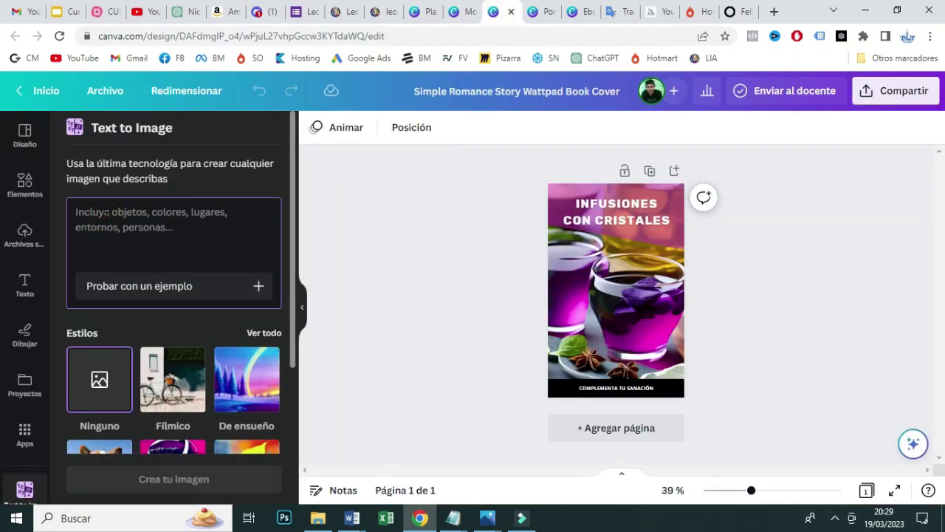
left_click(133, 243)
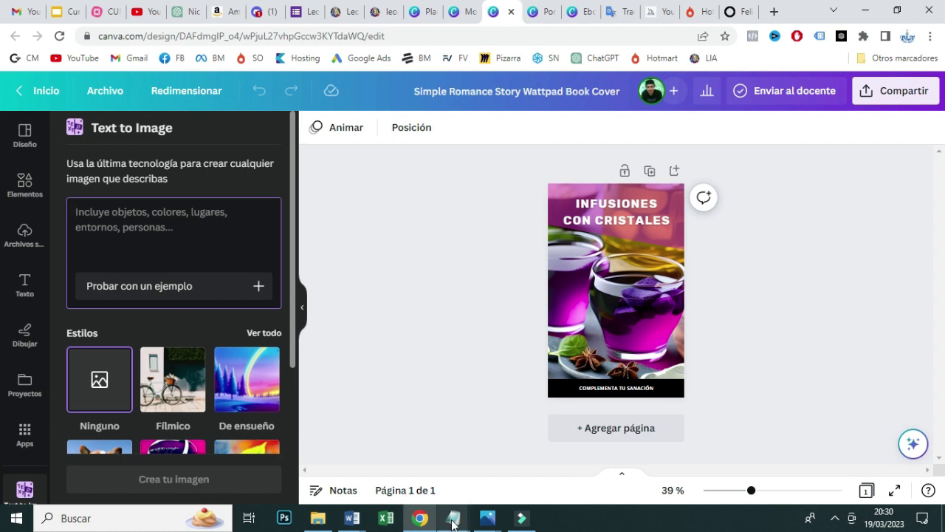
Switch to the "prompt libro" Notepad file and select and copy the whole crystals prompt
mouse_move(453, 517)
left_click(492, 486)
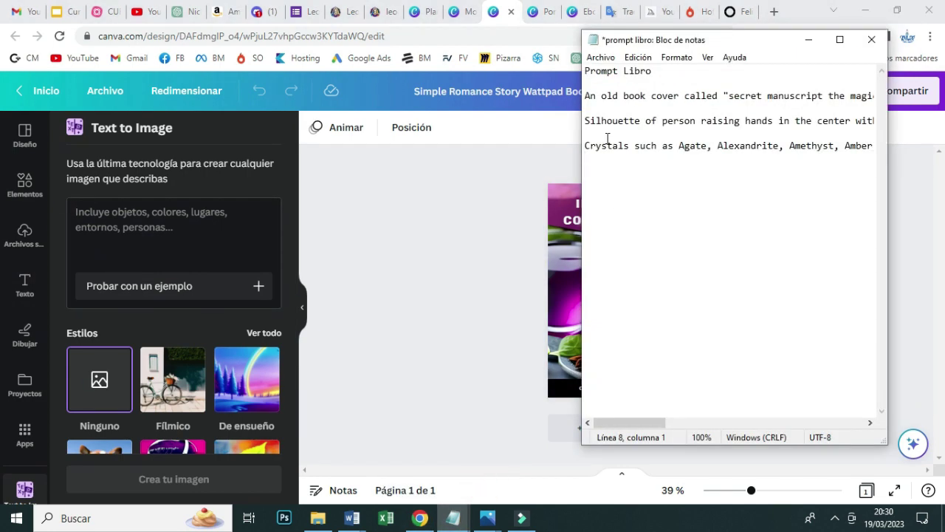
key("ctrl+shift+Right")
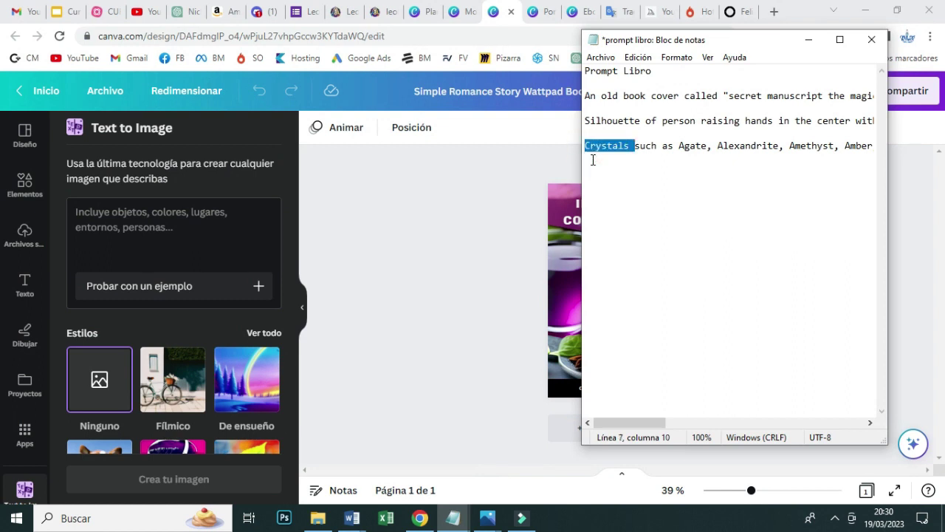
key("ctrl+shift+Right")
key("ctrl+shift+Right")
key("ctrl+shift+Right")
key("ctrl+shift+Right")
key("ctrl+shift+Right")
key("ctrl+shift+Right")
key("ctrl+shift+Right")
key("ctrl+shift+Right")
key("ctrl+shift+Right")
key("ctrl+shift+Right")
key("ctrl+shift+Right")
key("ctrl+shift+Right")
key("ctrl+shift+Right")
key("ctrl+shift+Right")
key("ctrl+shift+Right")
key("ctrl+shift+Right")
key("ctrl+shift+Right")
key("ctrl+shift+Right")
key("ctrl+shift+Right")
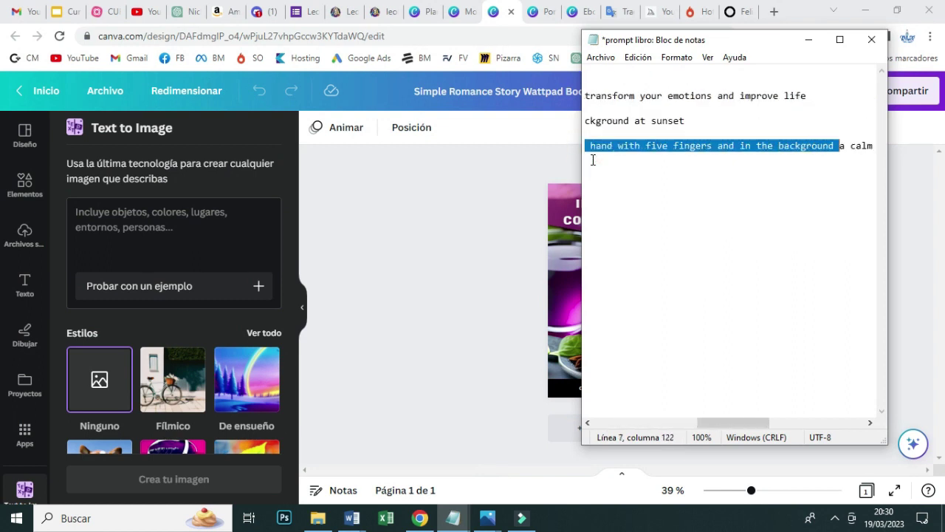
key("ctrl+shift+Right")
key("ctrl+shift+Right")
key("ctrl+shift+Right")
key("ctrl+shift+Right")
key("ctrl+shift+Right")
key("ctrl+shift+Right")
key("ctrl+shift+Right")
key("ctrl+shift+Right")
key("ctrl+shift+Right")
key("ctrl+shift+Right")
key("ctrl+shift+Right")
key("ctrl+shift+Right")
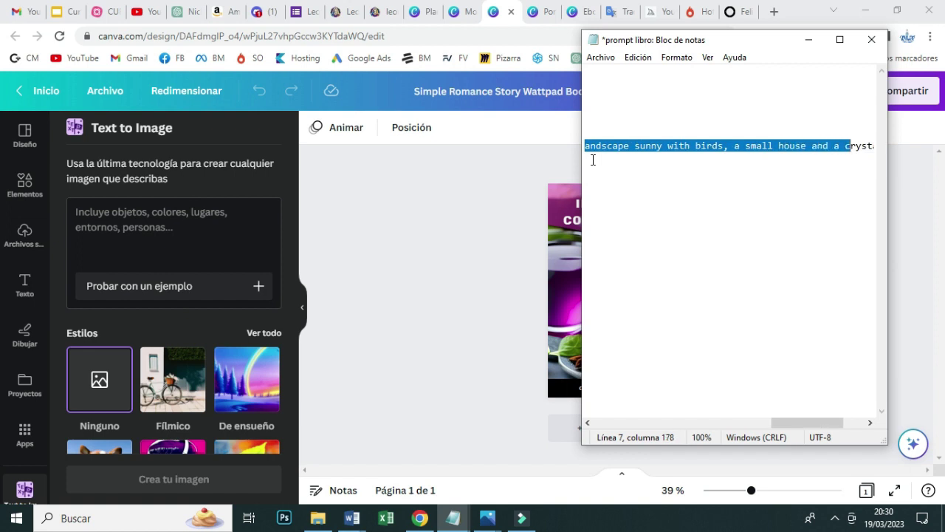
key("ctrl+shift+Right")
key("ctrl+shift+Right")
key("ctrl+shift+Right")
key("ctrl+shift+Right")
key("ctrl+shift+Right")
key("ctrl+shift+Right")
key("ctrl+shift+Right")
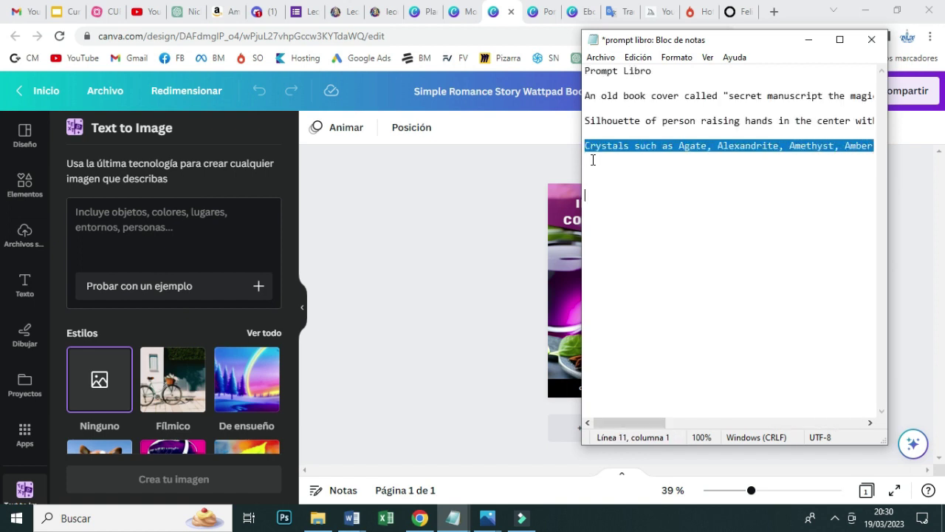
Paste the crystals prompt as the Text to Image description in Canva and generate the images without a style
left_click(352, 196)
left_click(219, 216)
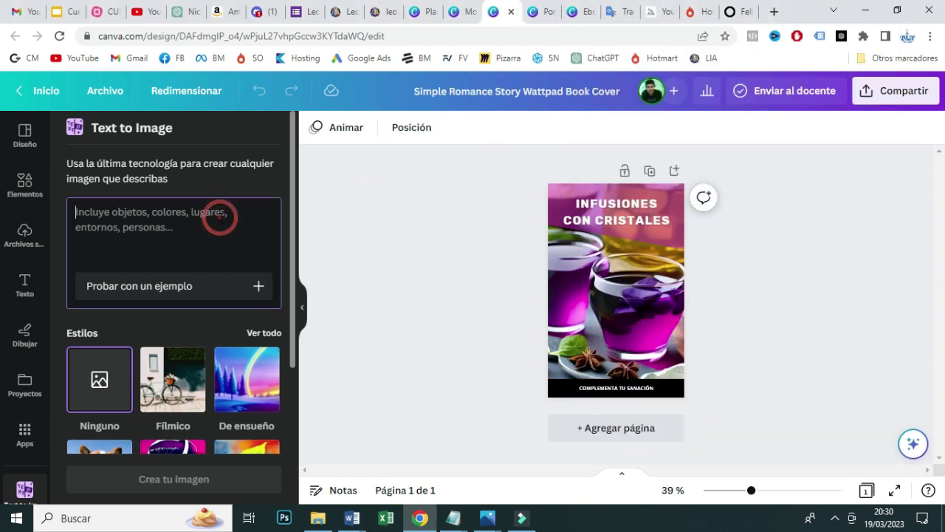
key("ctrl+v")
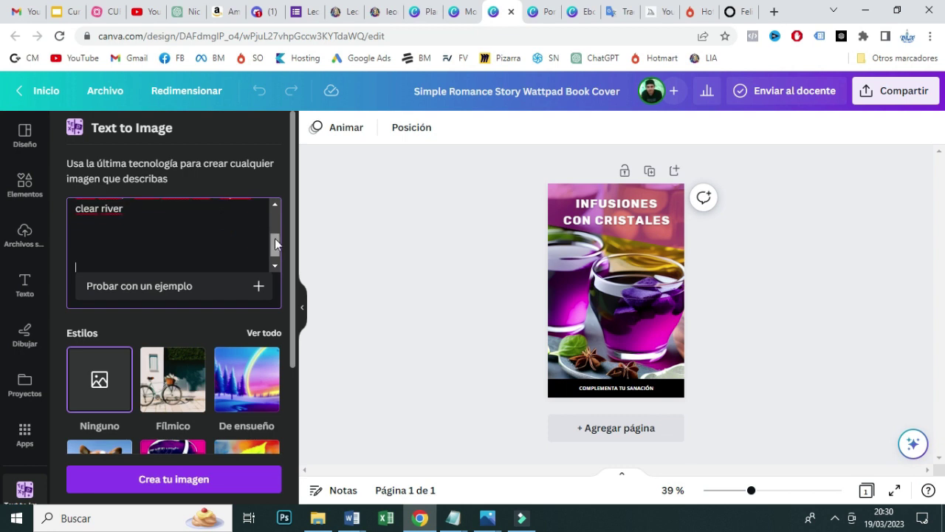
mouse_move(275, 238)
left_mouse_down()
mouse_move(280, 209)
mouse_move(277, 252)
left_mouse_up()
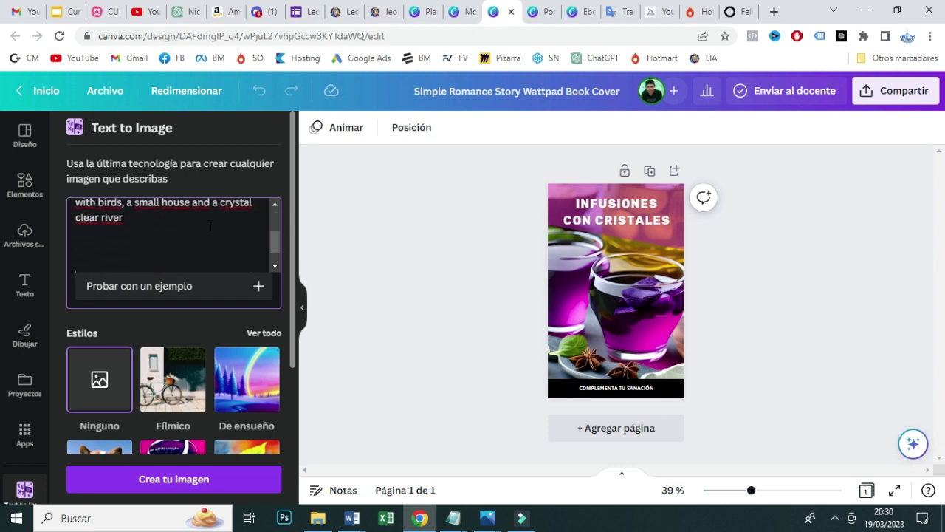
left_click(189, 217)
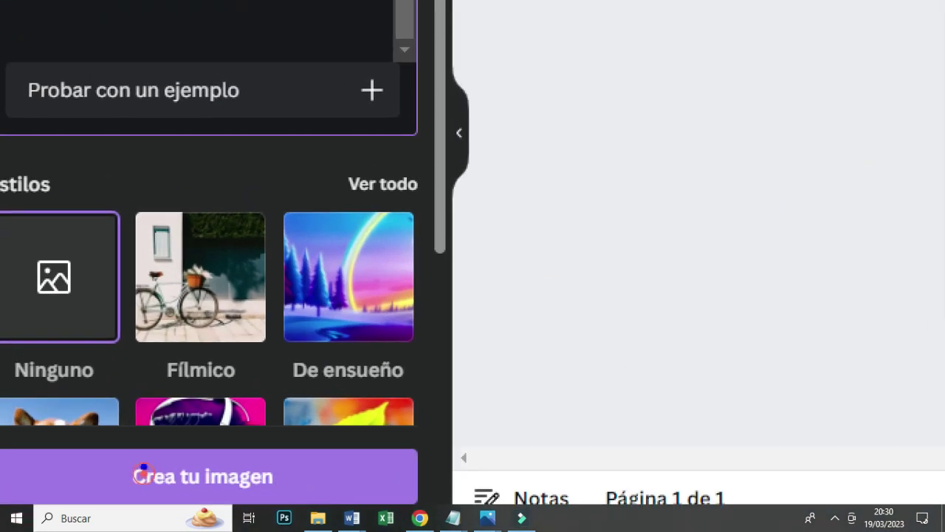
left_click(131, 474)
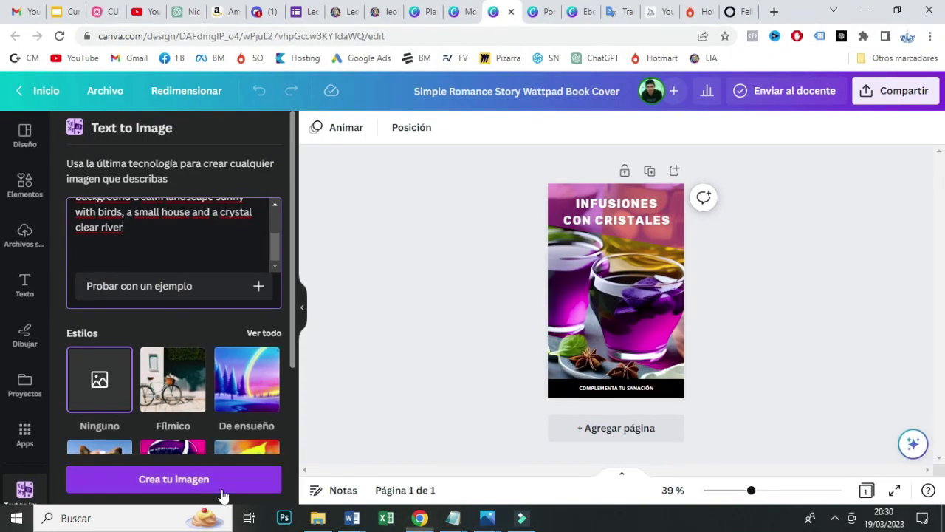
left_click(181, 481)
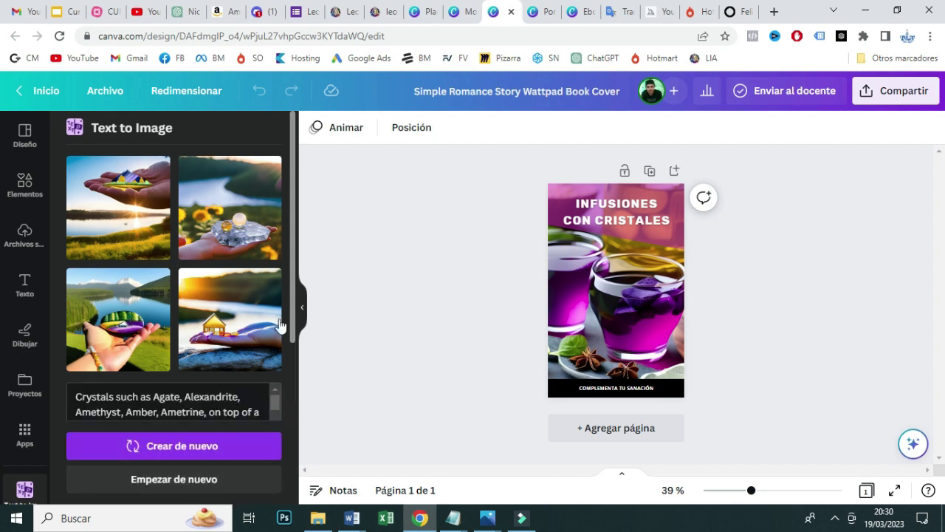
Compare the crystal-in-hand images in Leonardo.Ai with the Text to Image results in Canva
left_click(390, 9)
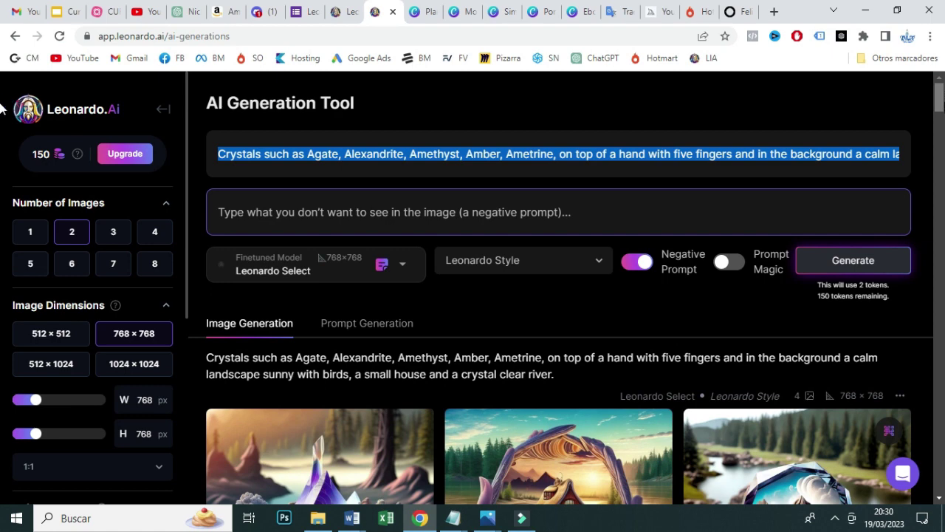
left_click_drag(940, 104, 941, 131)
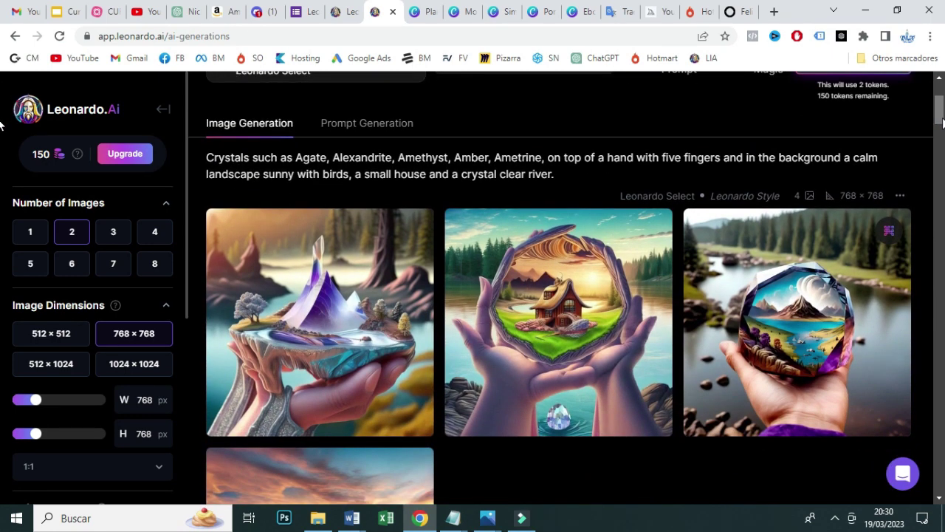
left_click(500, 11)
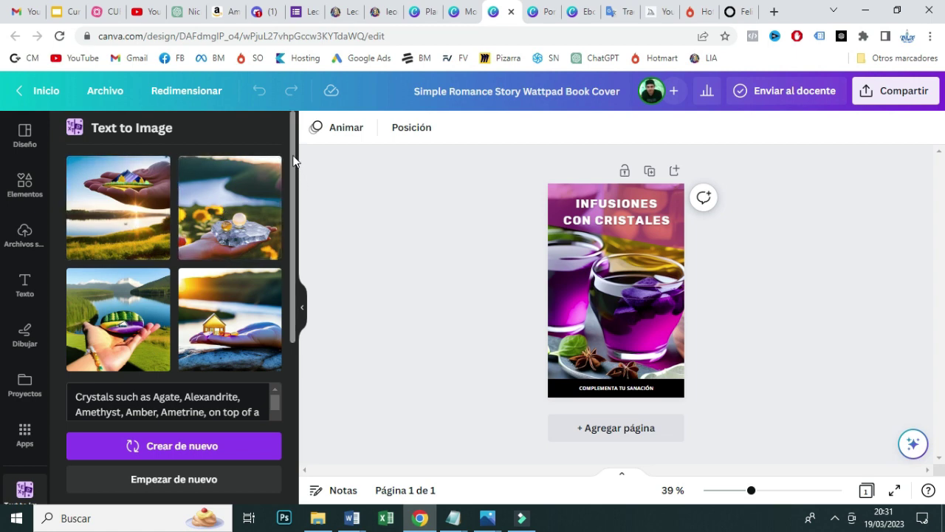
Compare the Text to Image results with the background image of the "INFUSIONES CON CRISTALES" cover
mouse_move(295, 159)
left_mouse_down()
mouse_move(291, 152)
mouse_move(294, 255)
mouse_move(288, 161)
left_mouse_up()
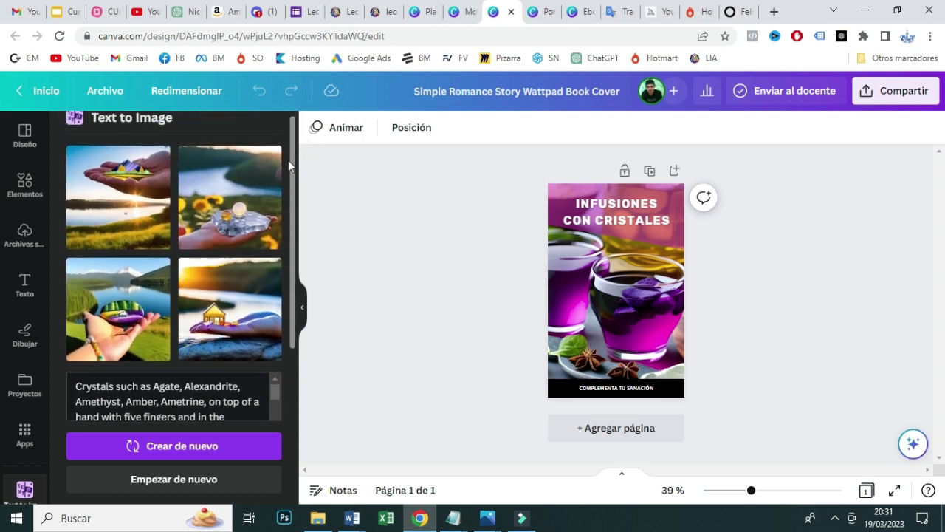
left_click(617, 302)
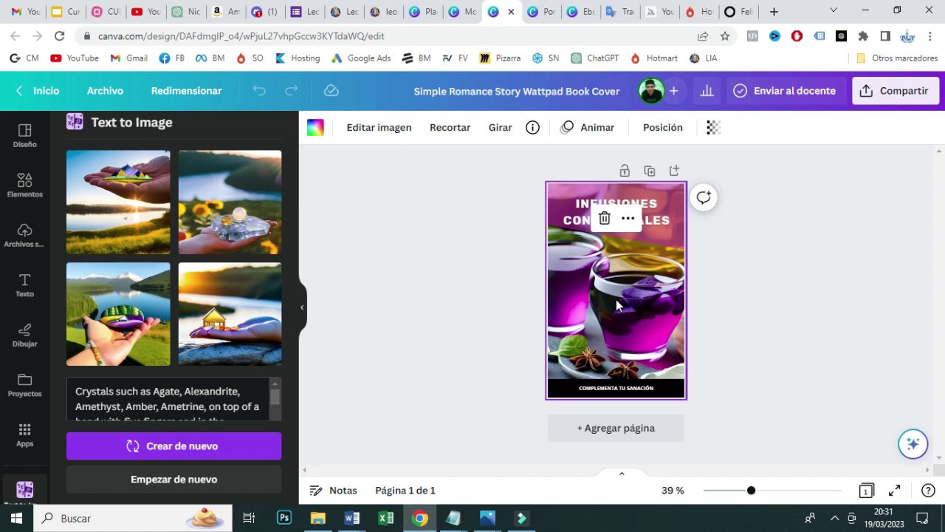
left_click(493, 273)
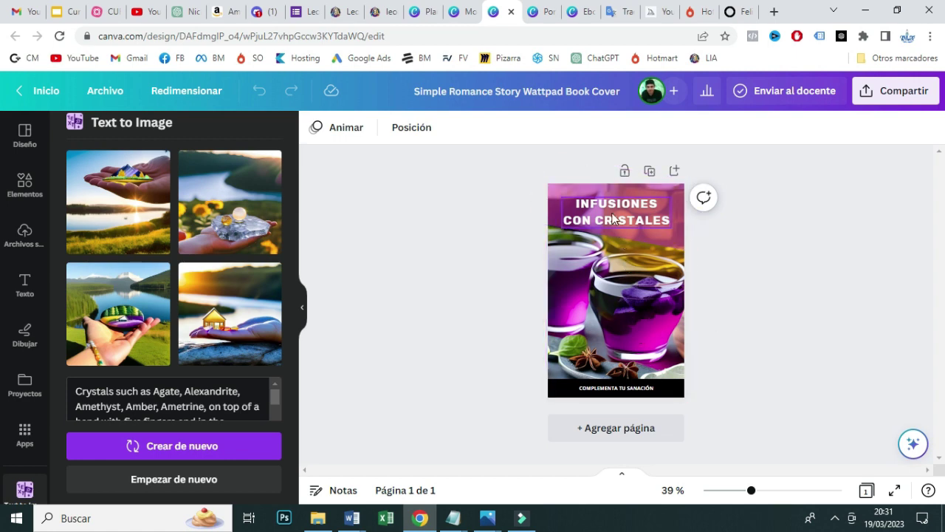
Look over the text styles and the fonts available for the "INFUSIONES CON CRISTALES" title on the cover
left_click(25, 286)
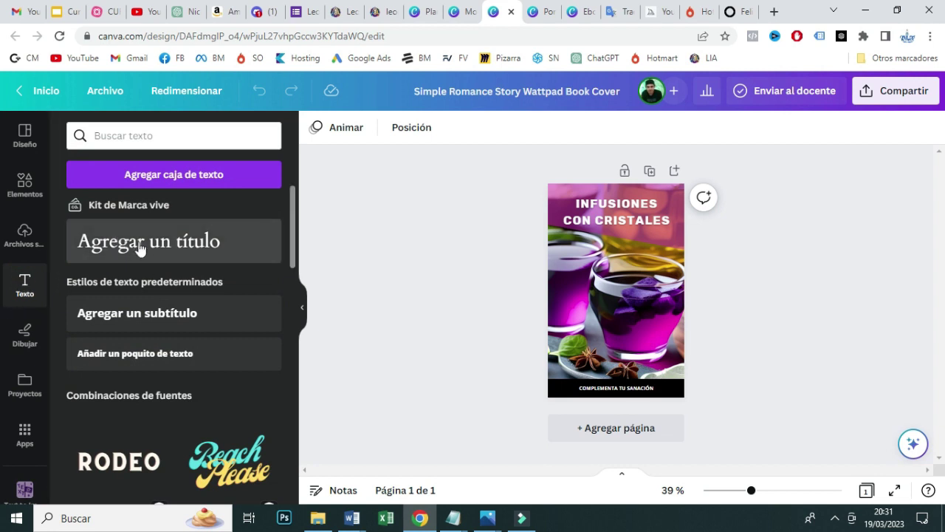
left_click(570, 221)
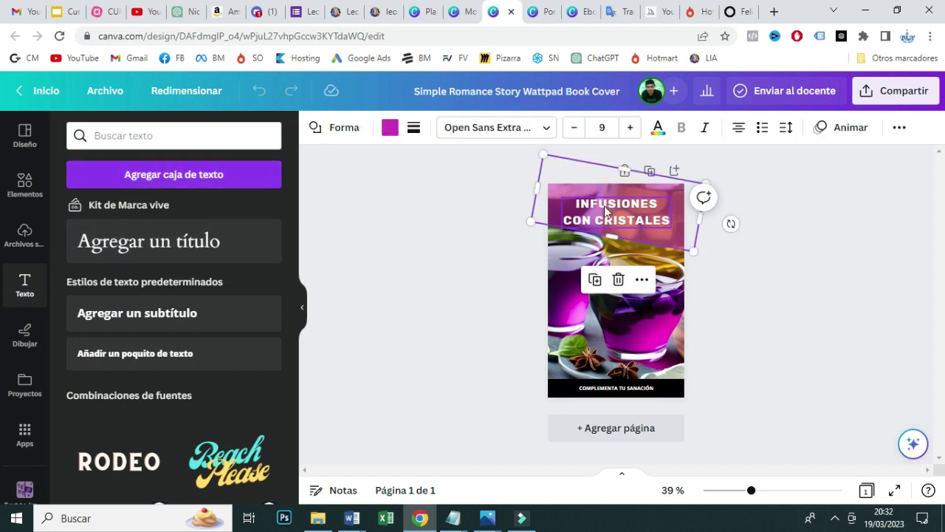
left_click(409, 130)
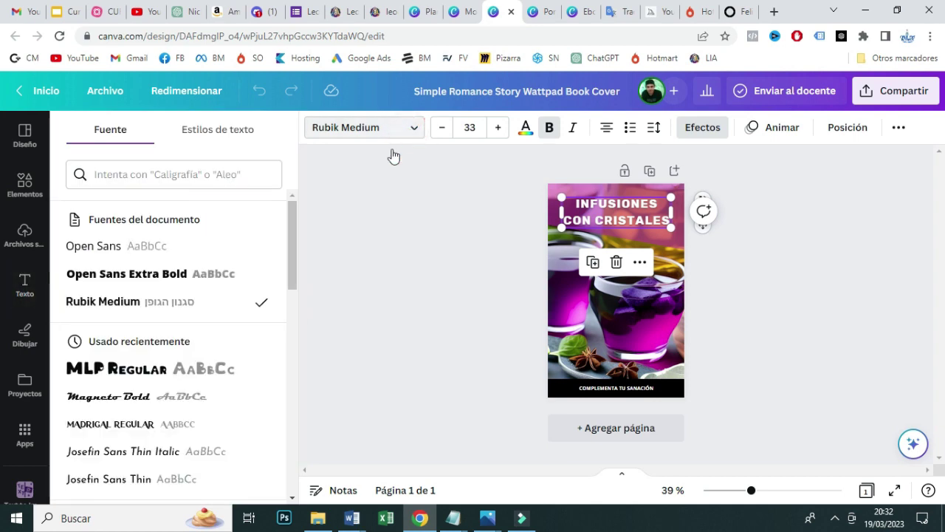
mouse_move(292, 225)
left_mouse_down()
mouse_move(290, 315)
mouse_move(287, 217)
left_mouse_up()
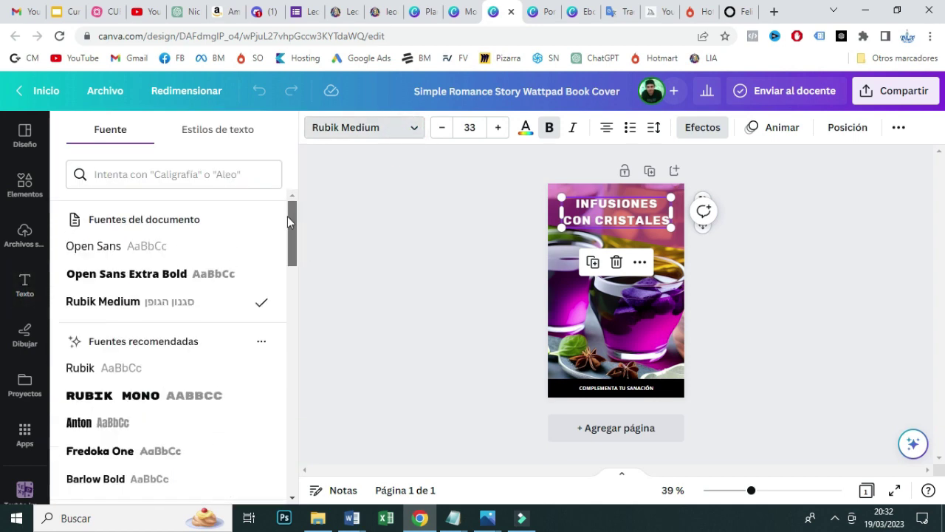
left_click(411, 230)
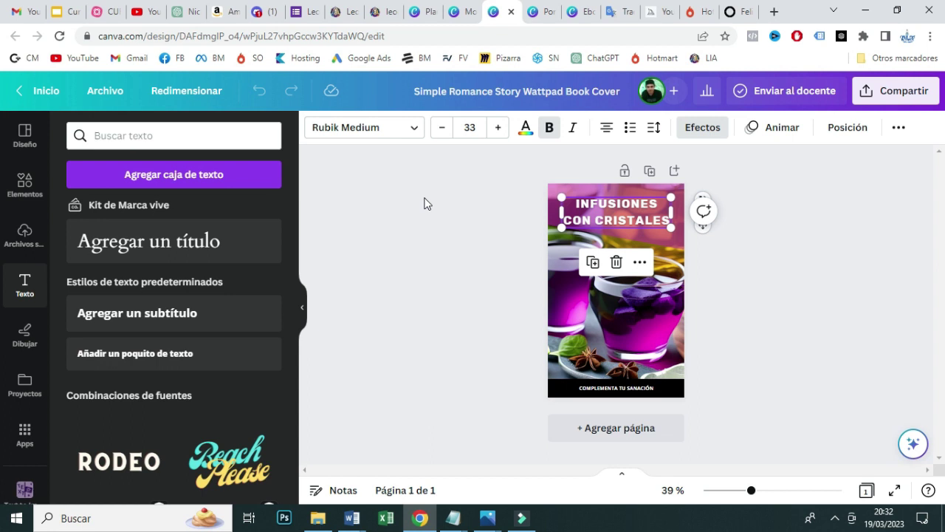
left_click(441, 221)
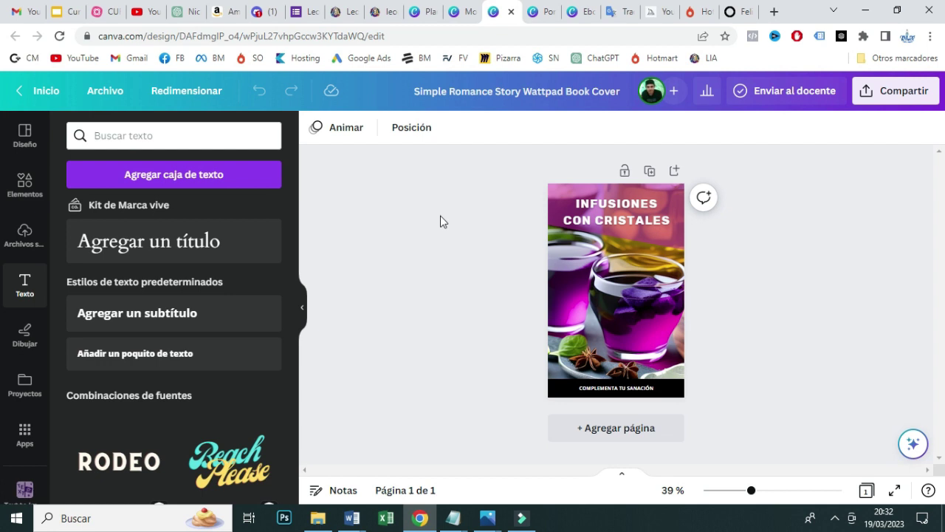
left_click(631, 315)
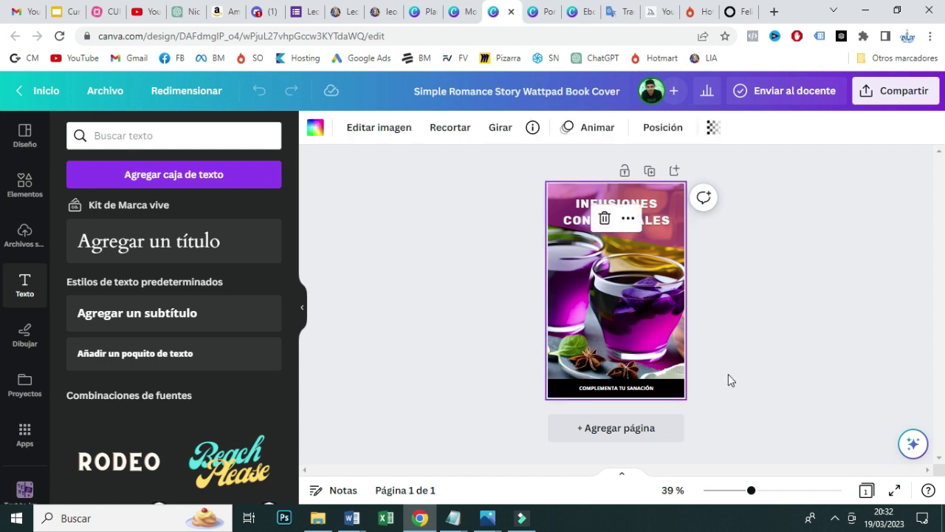
left_click(729, 377)
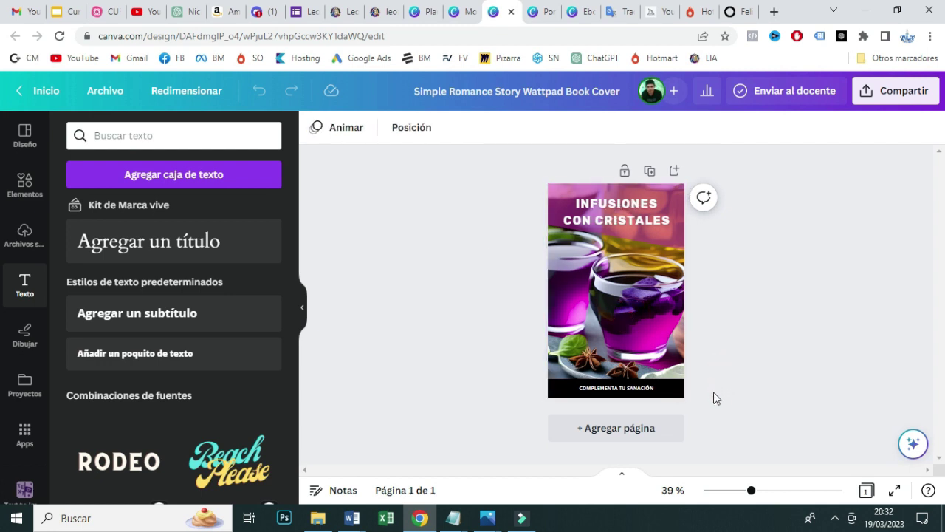
left_click_drag(710, 387, 551, 188)
left_click(507, 235)
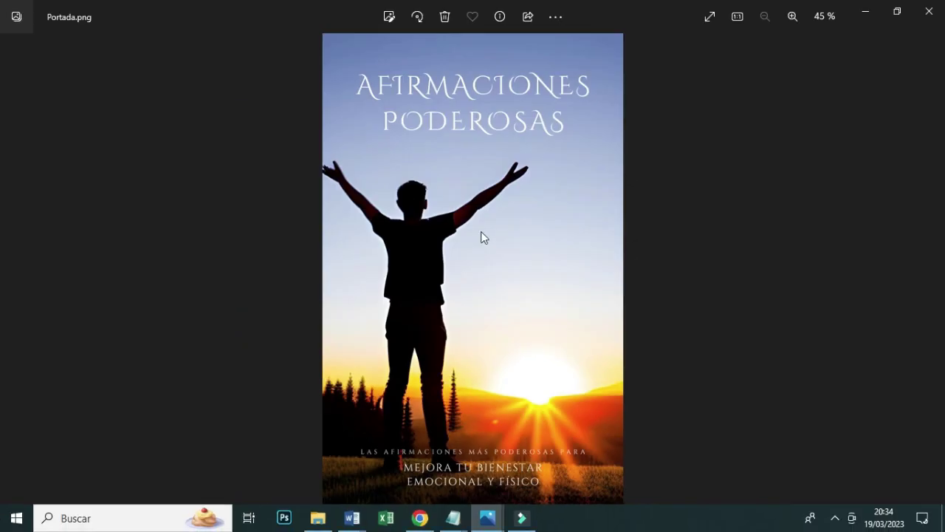
View the exported covers "Simple Romance Story Wattpad Book Cover.png" and "Portada ejercicios.png" in Fotos
left_click(488, 519)
left_click(489, 466)
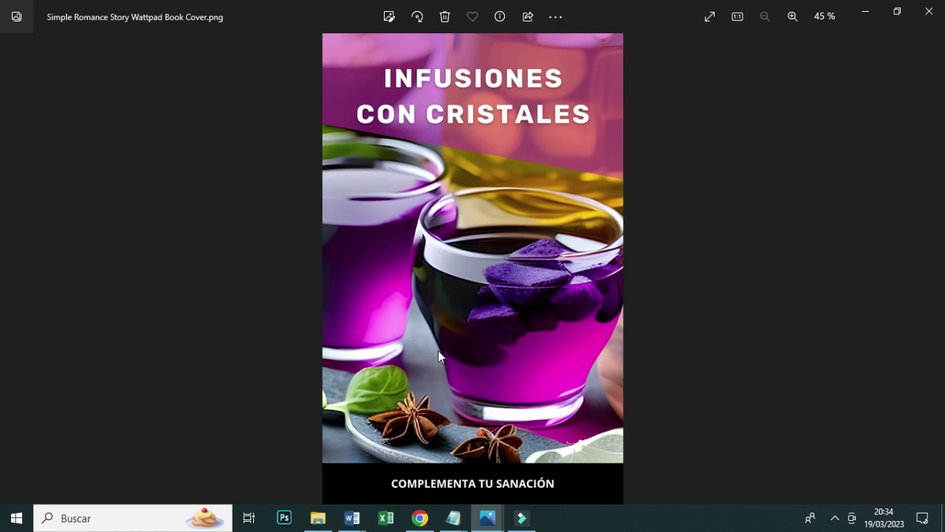
mouse_move(487, 517)
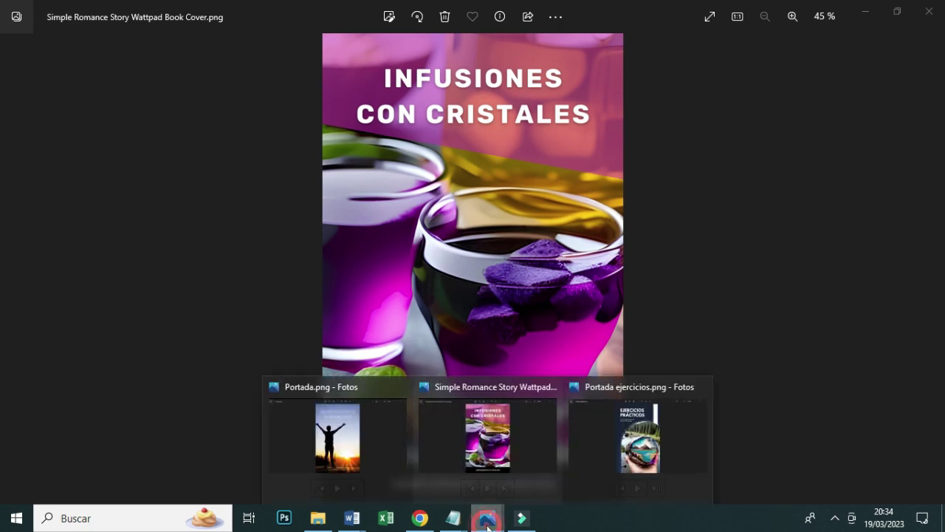
left_click(618, 455)
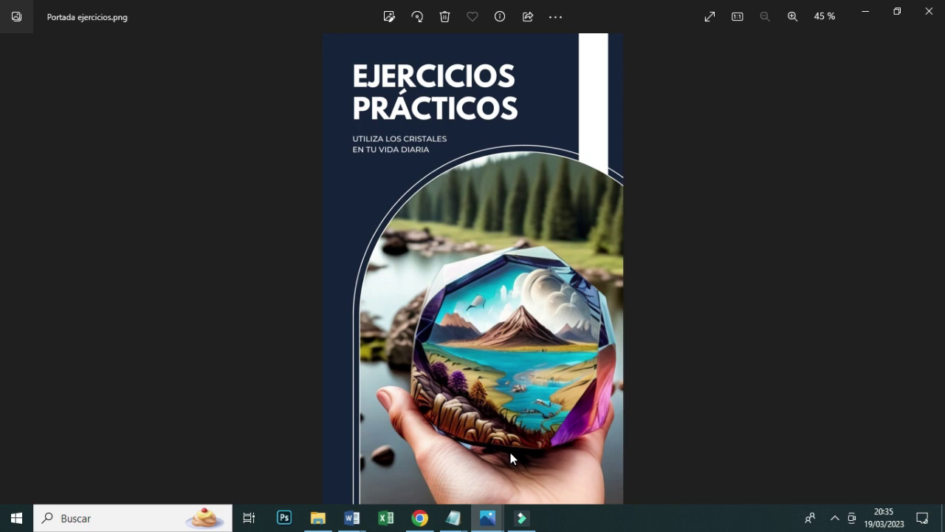
Switch to the "Ebook Manuscrito Secreto" design in Canva, look through its pages to the end and return to the cover
left_click(419, 518)
left_click(573, 12)
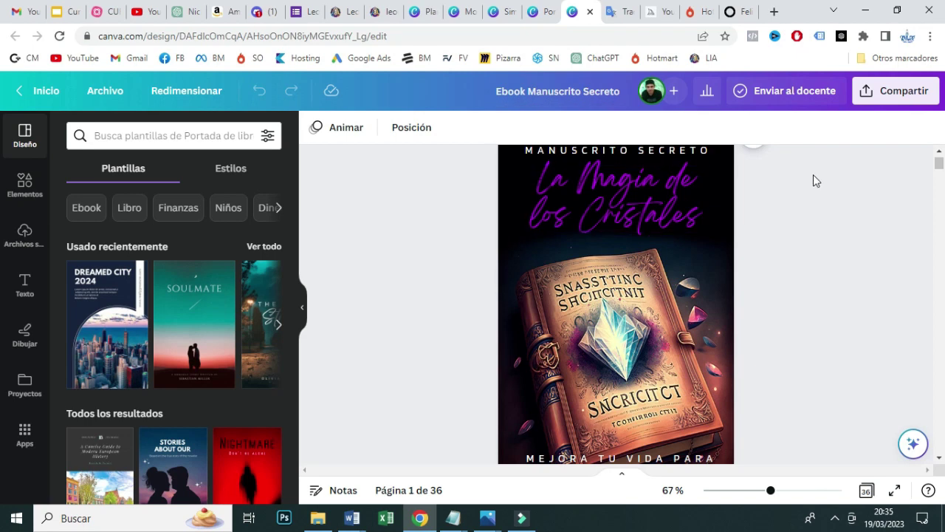
left_click_drag(940, 169, 940, 161)
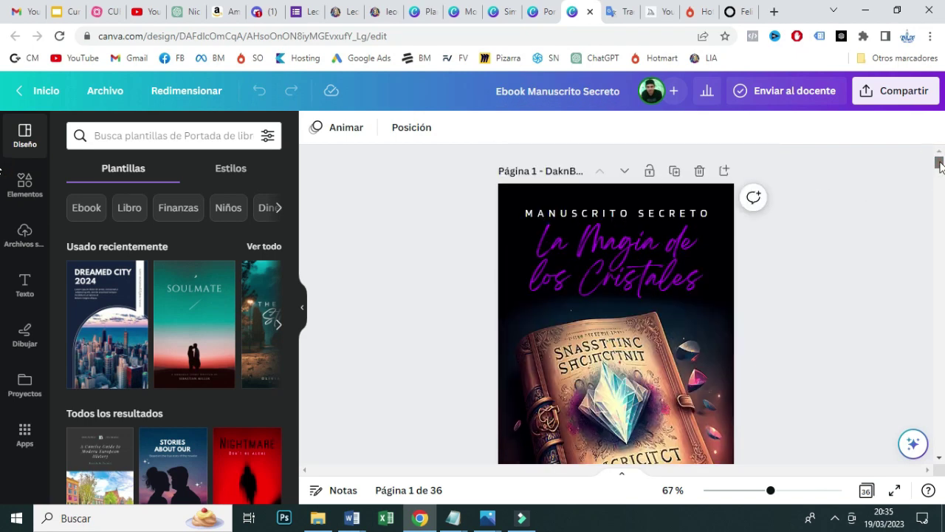
left_click(844, 354)
scroll(844, 354, "down", 3)
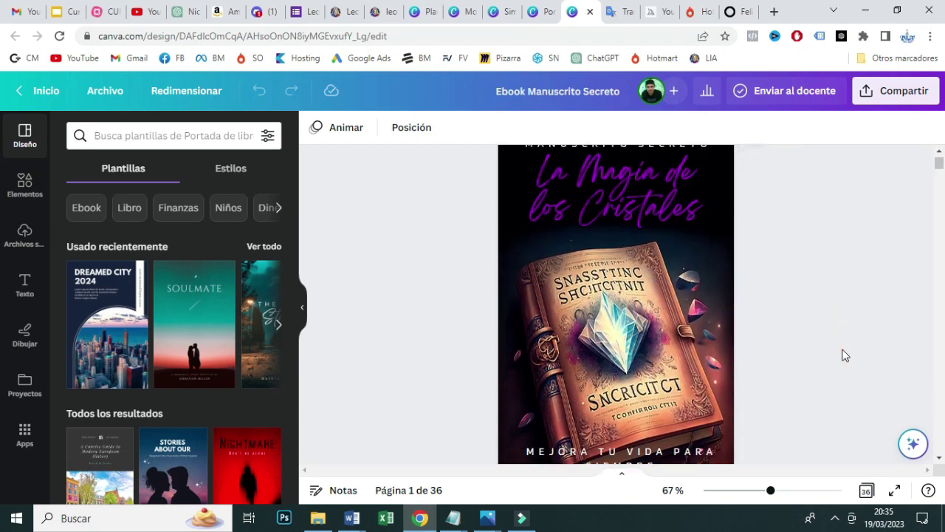
scroll(845, 355, "down", 3)
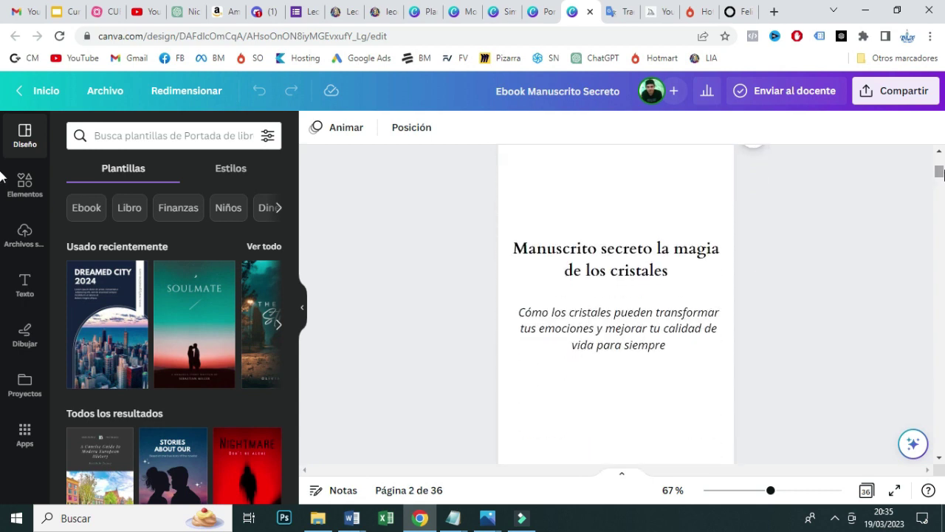
left_click_drag(940, 171, 943, 282)
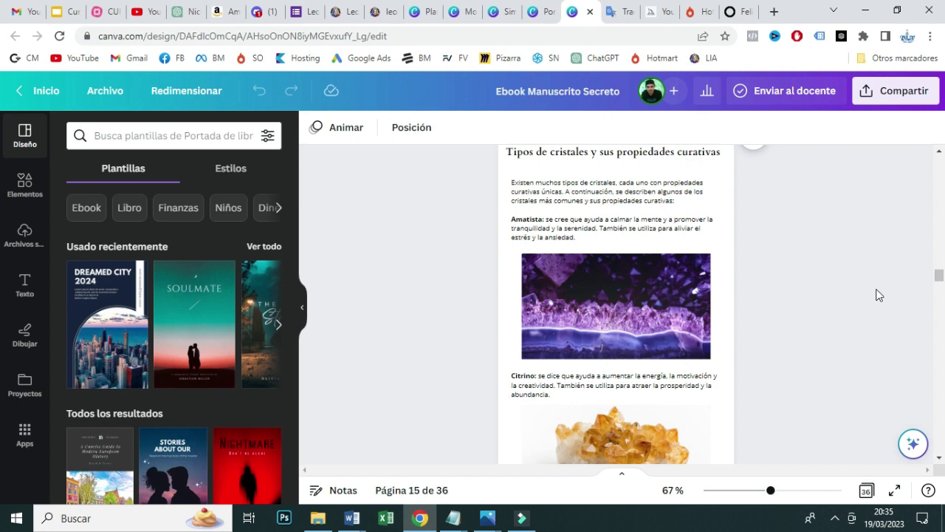
left_click(939, 277)
left_click_drag(938, 277, 941, 459)
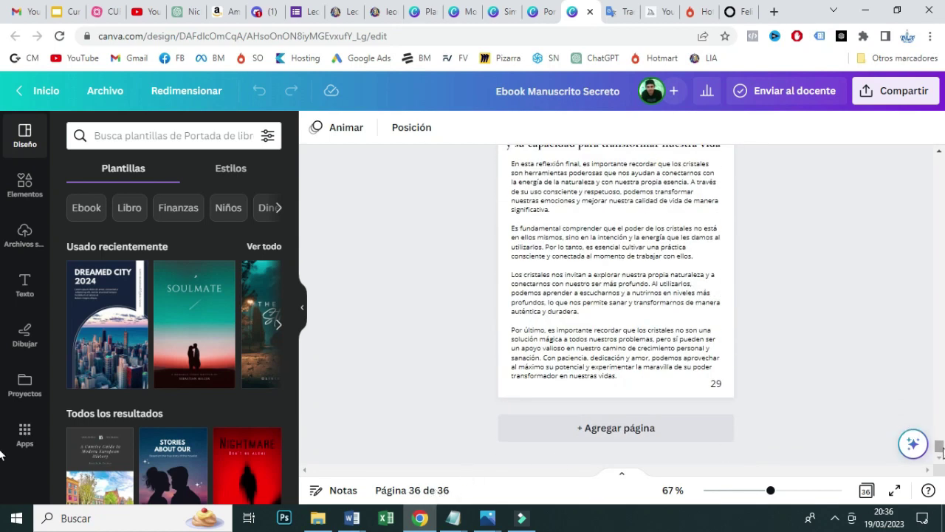
left_click_drag(943, 452, 944, 167)
Choose PDF estándar as the download file type for the ebook and close the download options without downloading
left_click(889, 104)
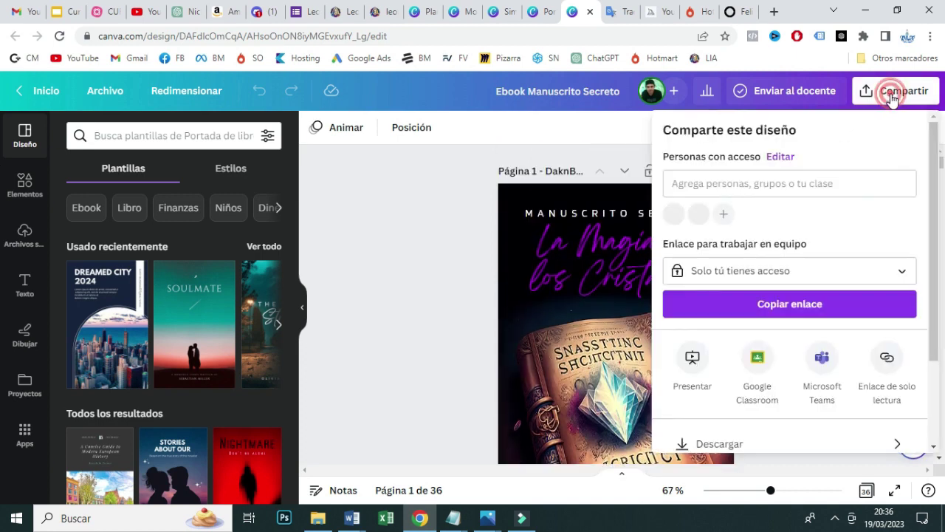
left_click(754, 447)
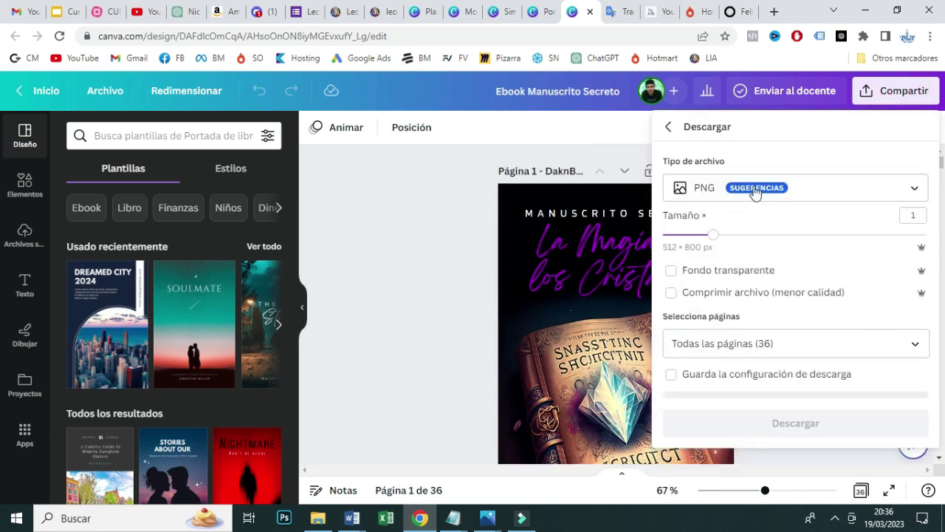
left_click(719, 189)
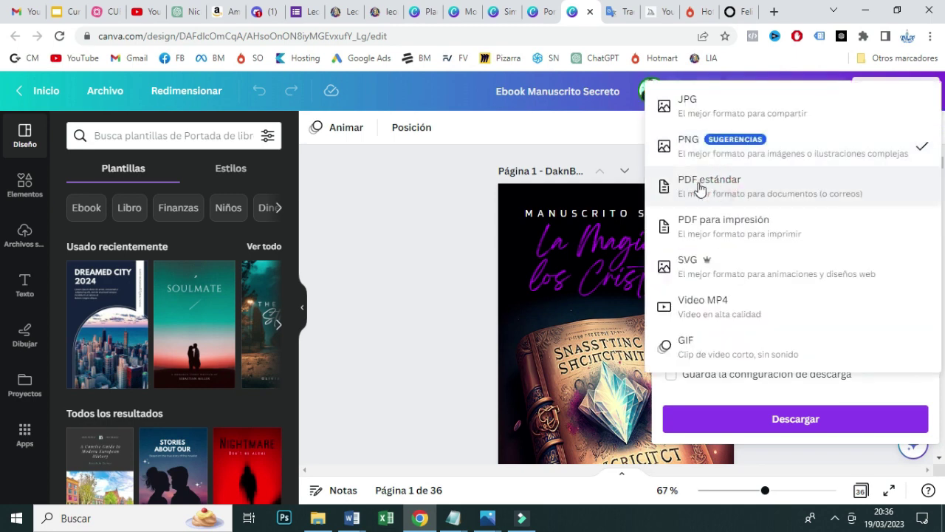
left_click(687, 185)
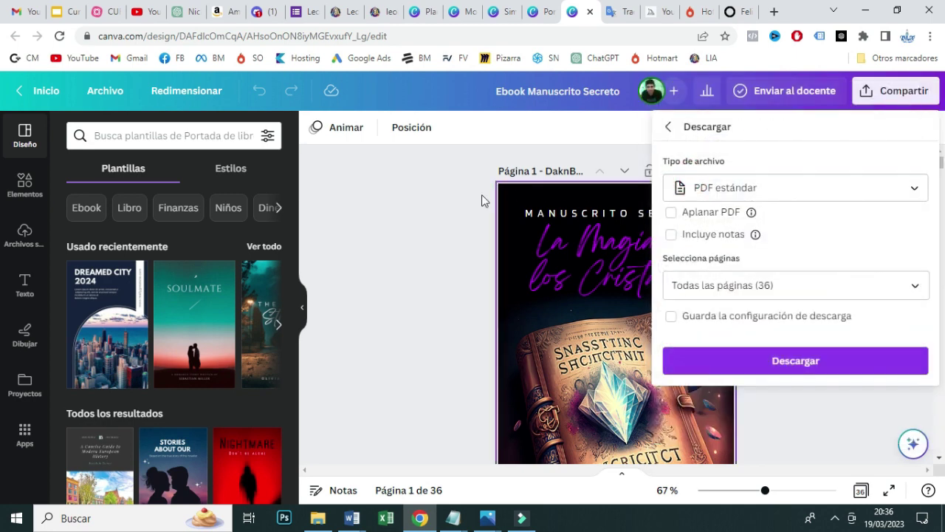
left_click(450, 205)
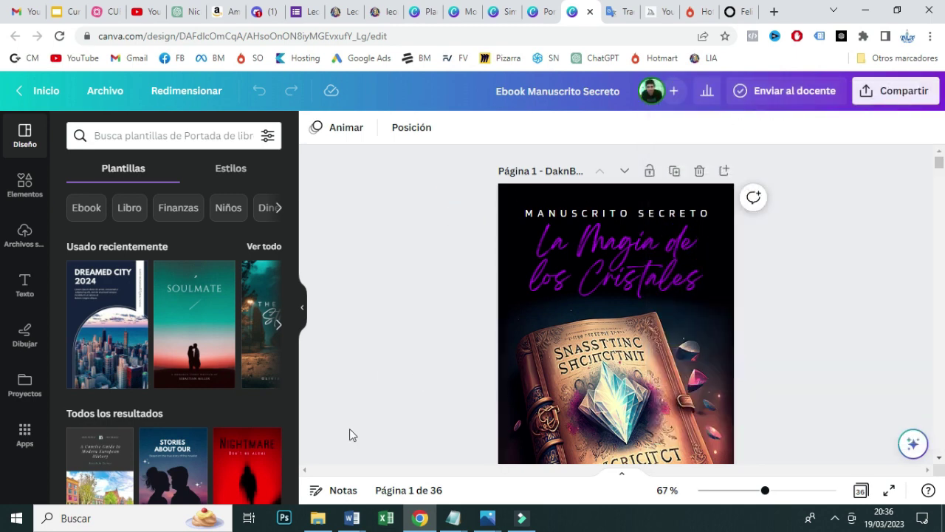
Switch to File Explorer, view the "Ebook Manuscrito Secreto" PDF from the Ebook folder and close it
left_click(318, 517)
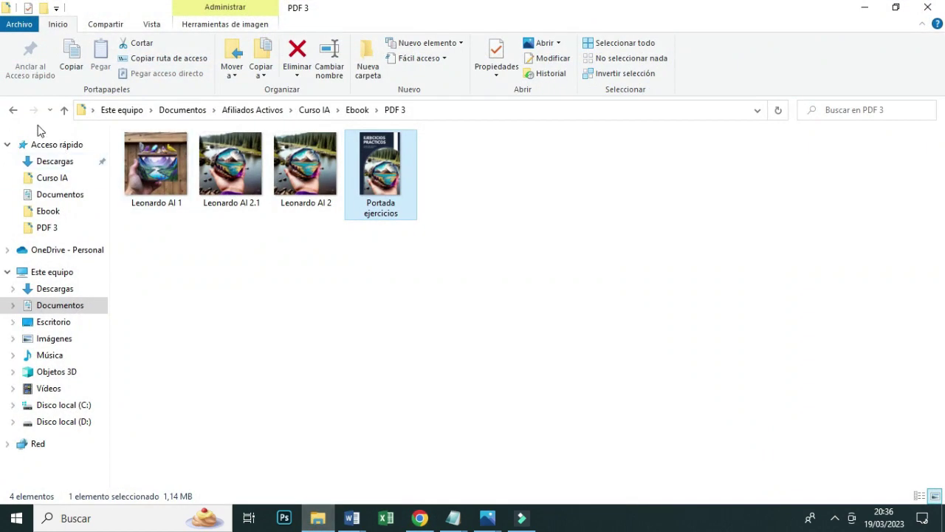
left_click(13, 109)
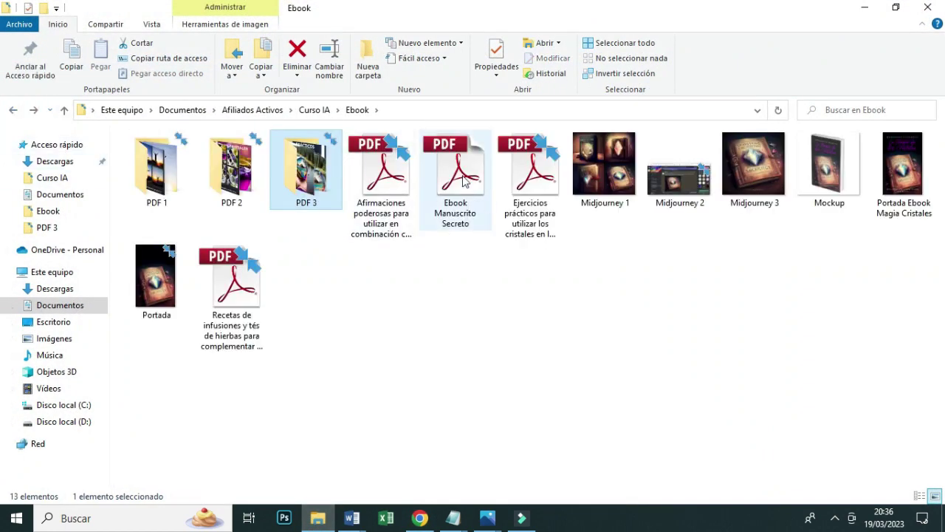
double_click(465, 178)
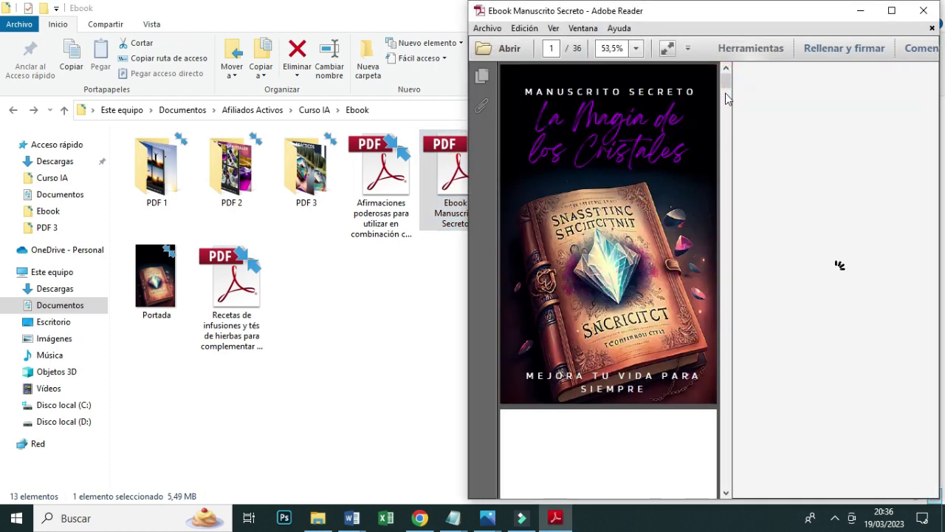
left_click_drag(726, 99, 727, 78)
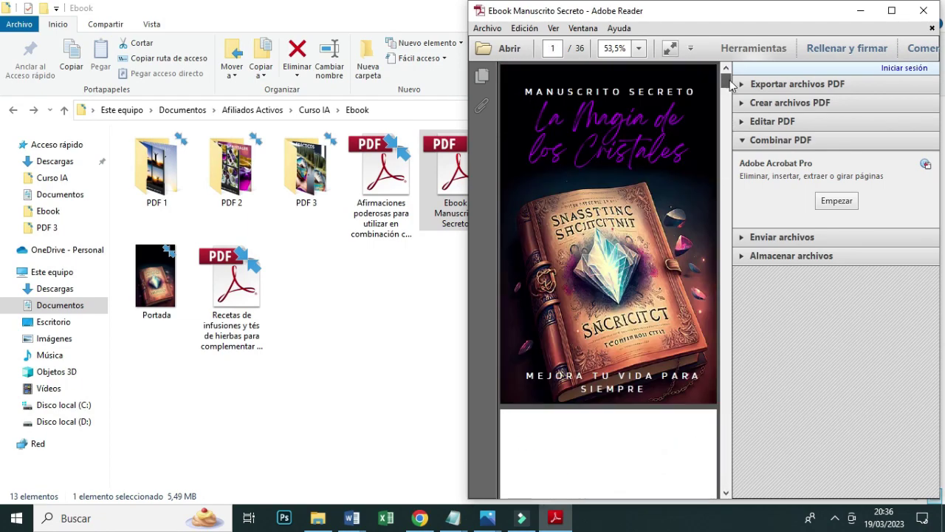
left_click(933, 14)
left_click(451, 399)
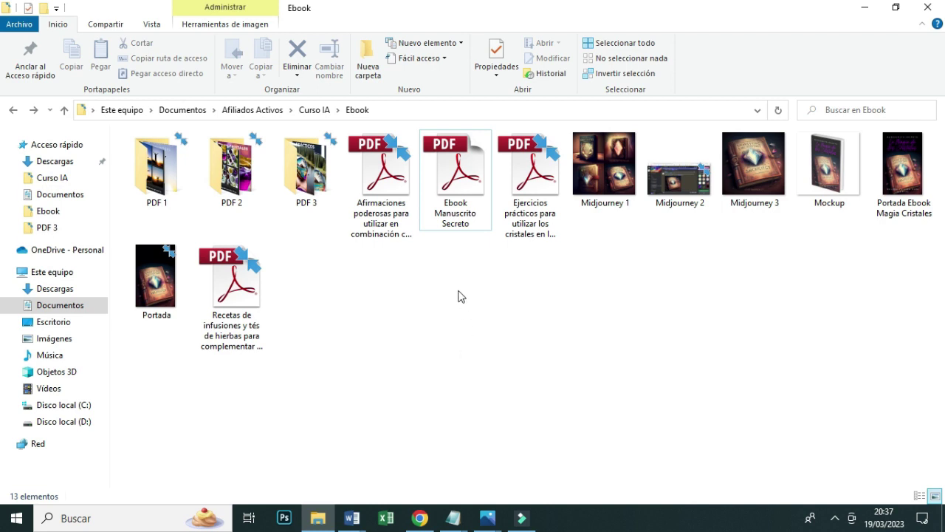
View and close the "Afirmaciones poderosas" PDF and open the "Ejercicios prácticos" PDF from the Ebook folder
double_click(385, 189)
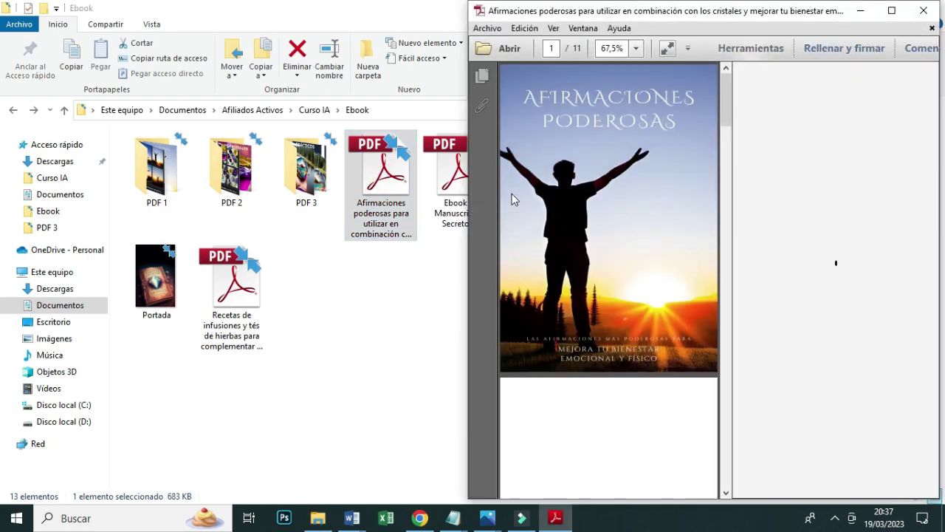
left_click_drag(729, 101, 733, 72)
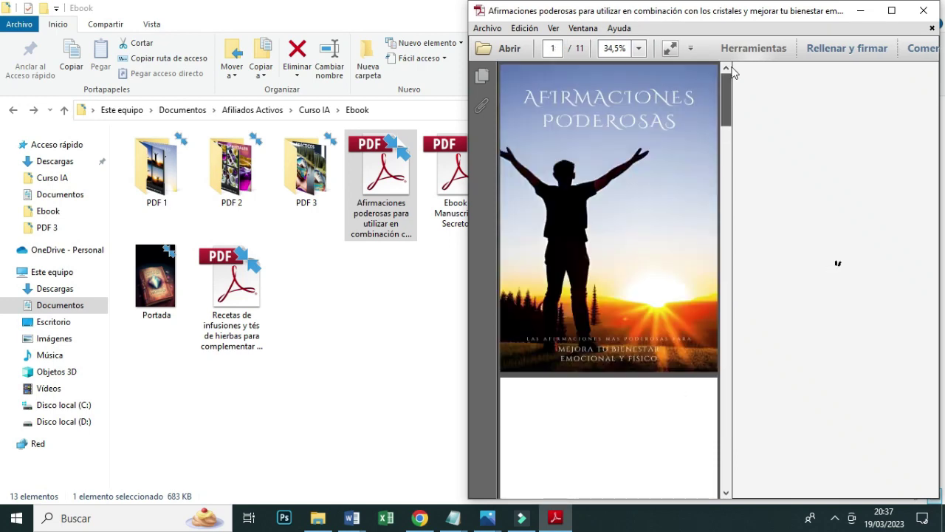
left_click(923, 11)
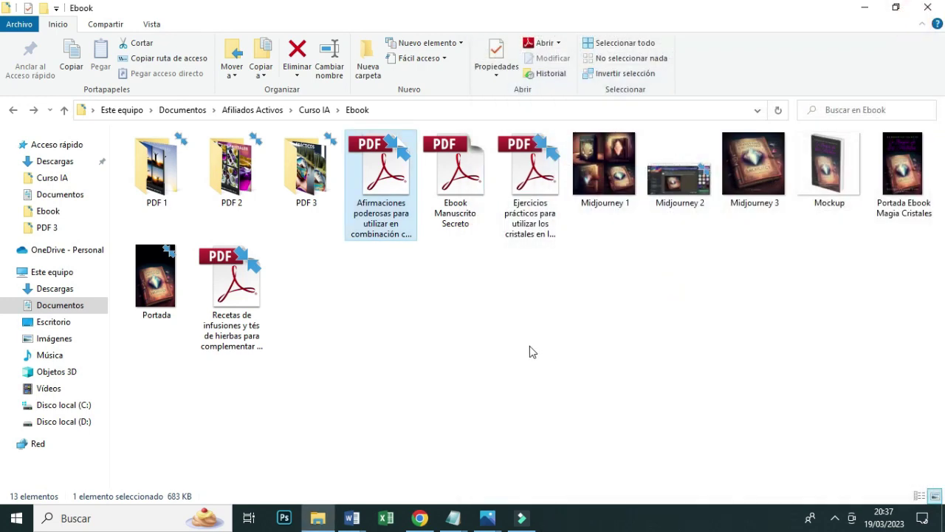
left_click(526, 177)
double_click(526, 178)
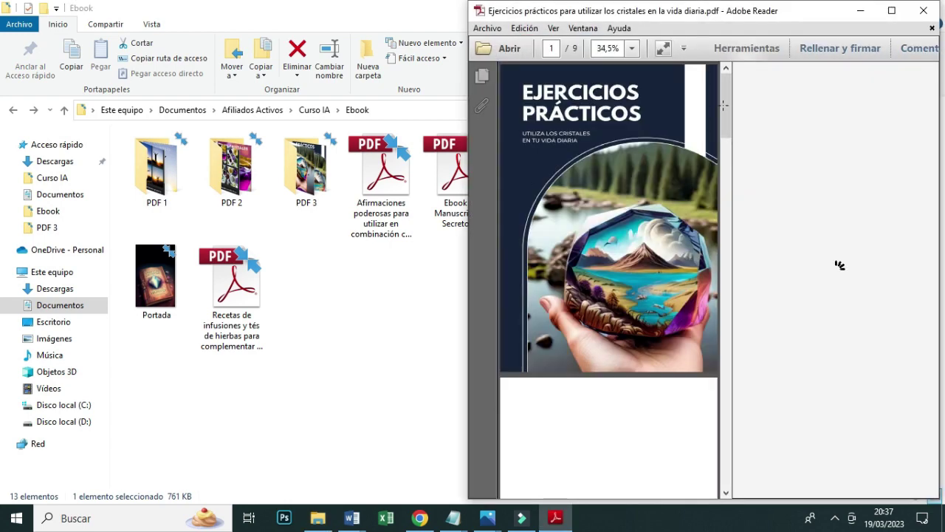
Look over and close the "Ejercicios prácticos" PDF and do the same with the "Recetas de infusiones" PDF from the Ebook folder
left_click_drag(730, 105, 727, 70)
left_click(923, 11)
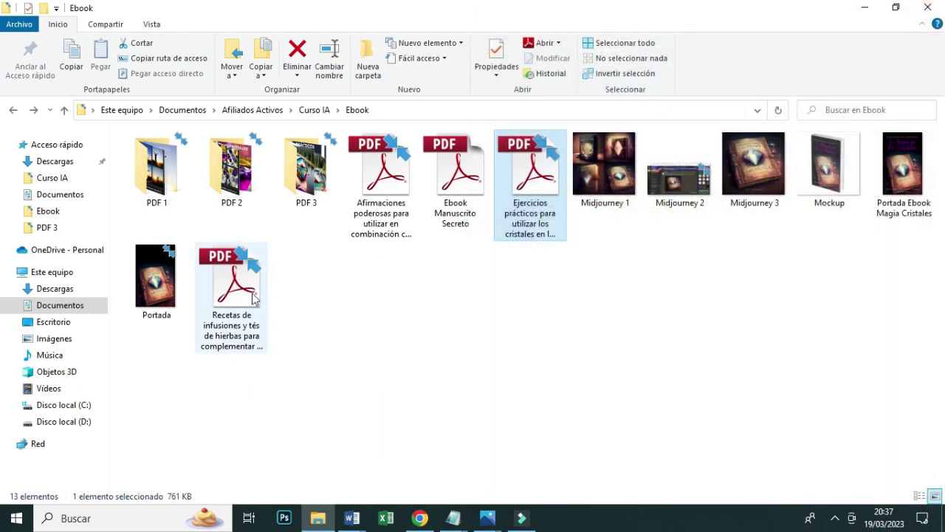
double_click(235, 274)
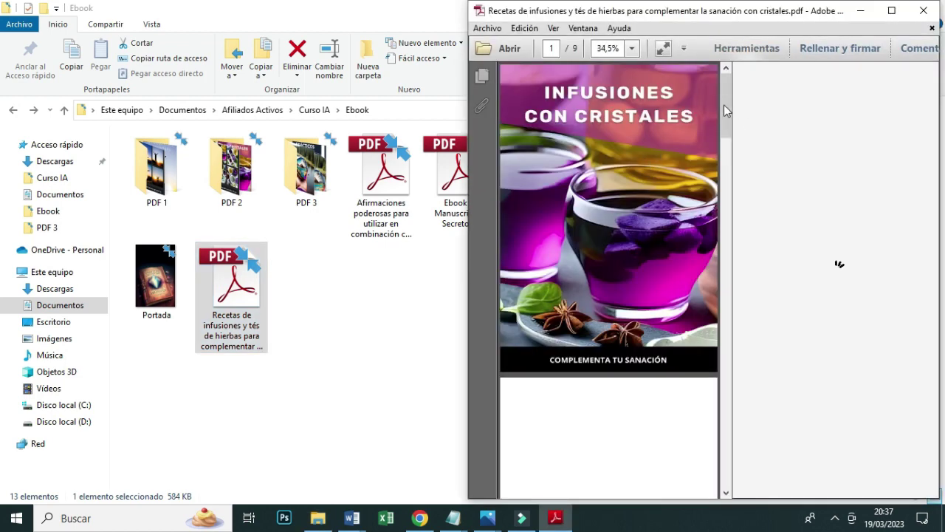
left_click_drag(724, 111, 726, 73)
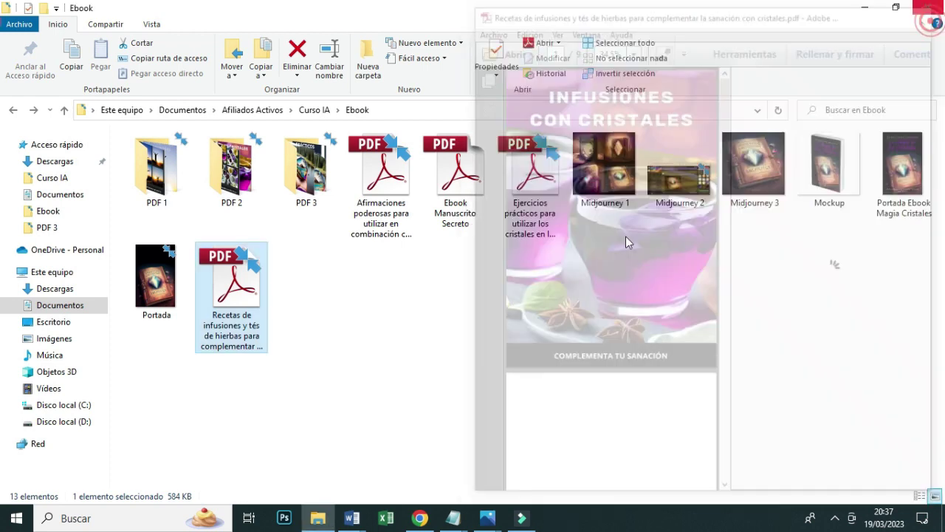
key("alt+F4")
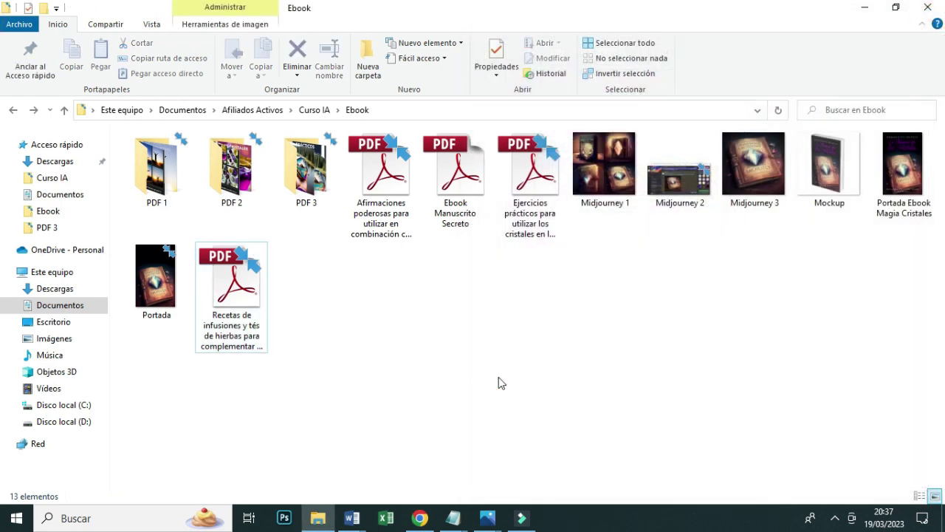
Select the four finished PDFs in the Ebook folder one after another and clear the selection
left_click(232, 296)
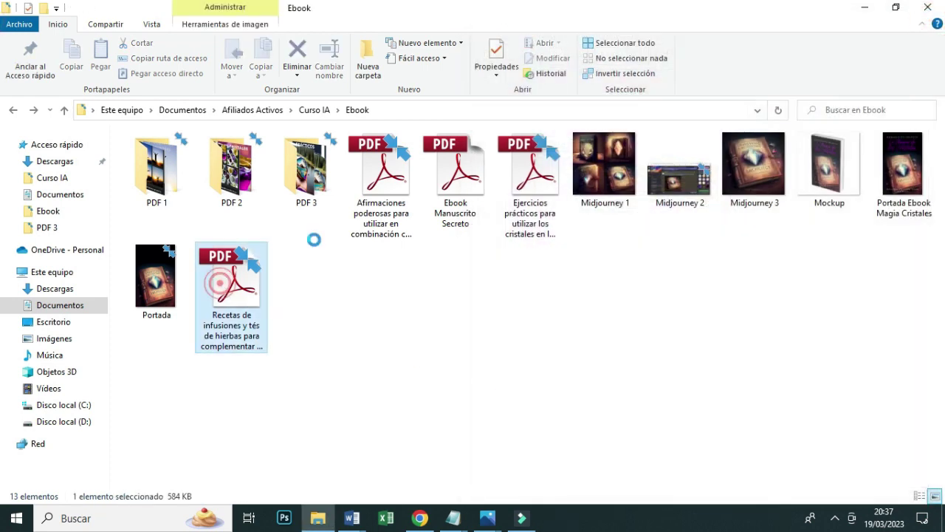
left_click(371, 194, "ctrl")
left_click(441, 185, "ctrl")
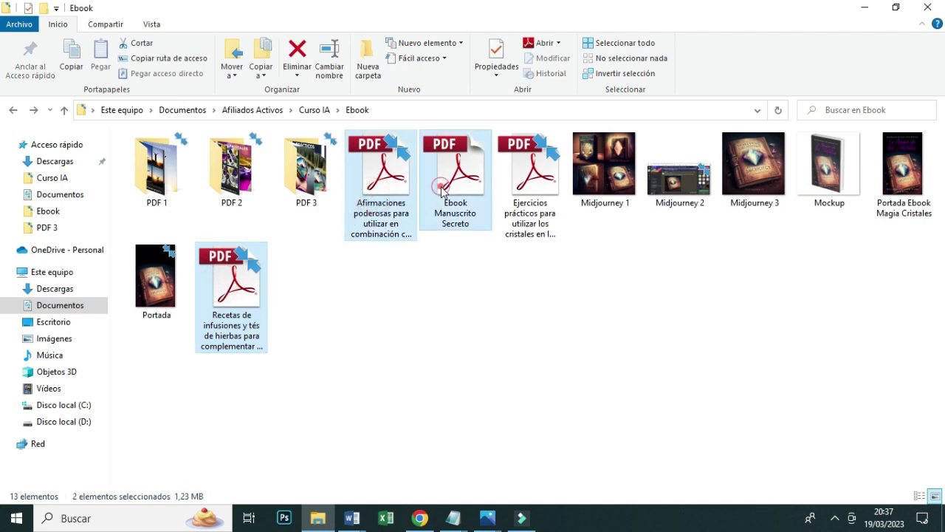
left_click(507, 184, "ctrl")
left_click(473, 287)
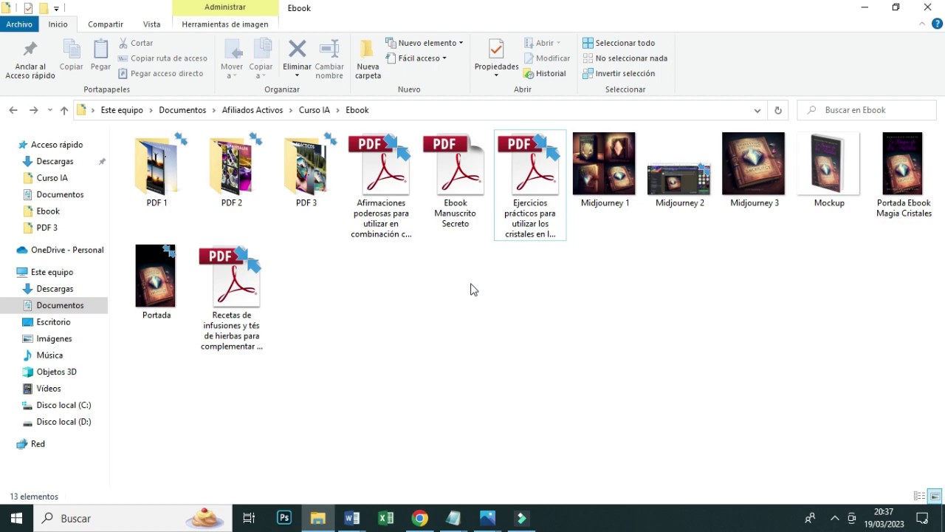
Switch to the Hotmart products page in Chrome and start creating a product in eBook format
left_click(420, 518)
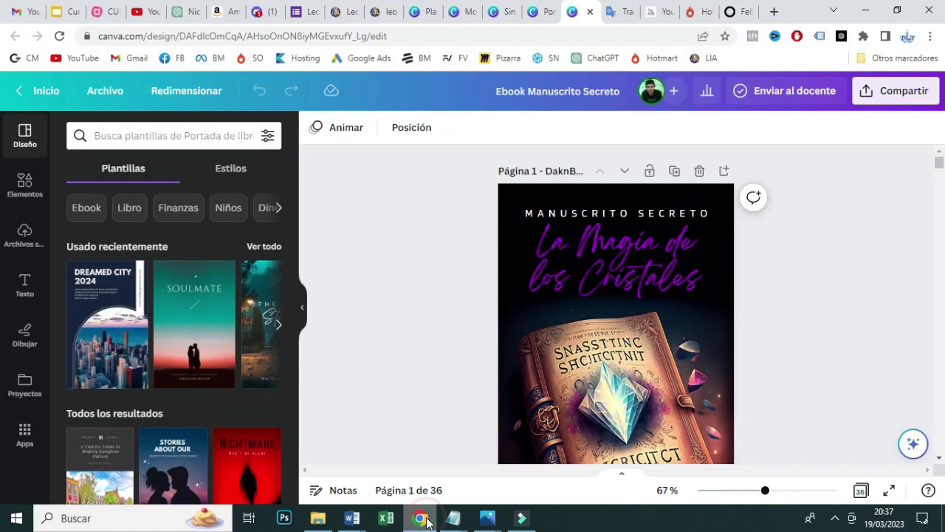
left_click(689, 9)
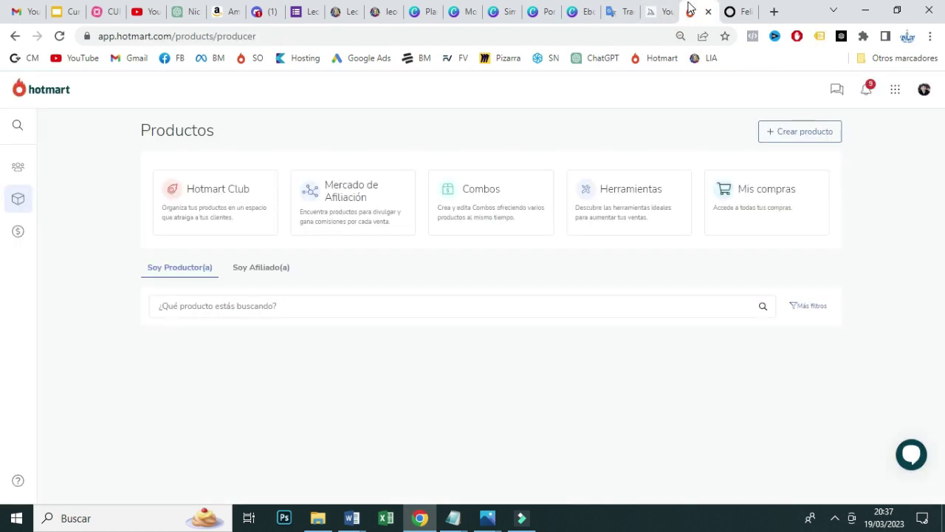
mouse_move(16, 201)
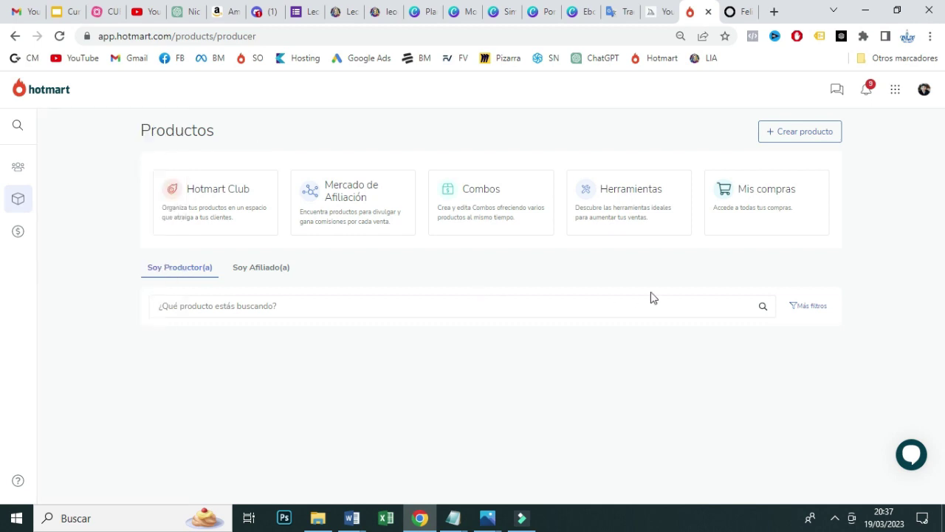
left_click(811, 164)
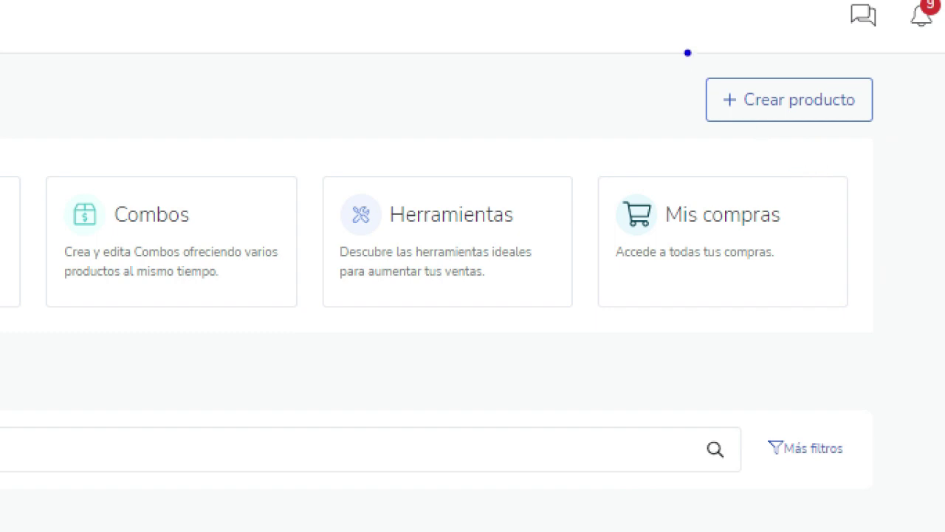
mouse_move(684, 48)
left_mouse_down()
mouse_move(743, 93)
mouse_move(904, 132)
left_mouse_up()
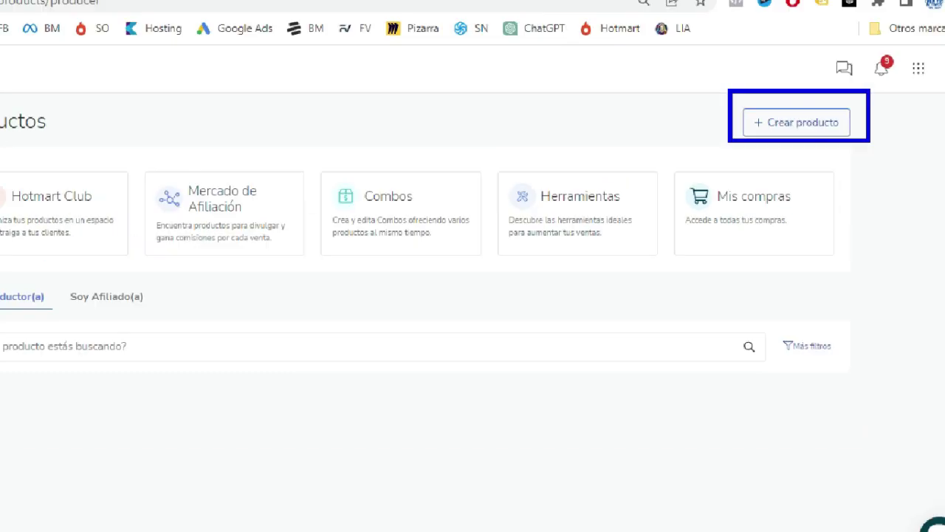
left_click(781, 109)
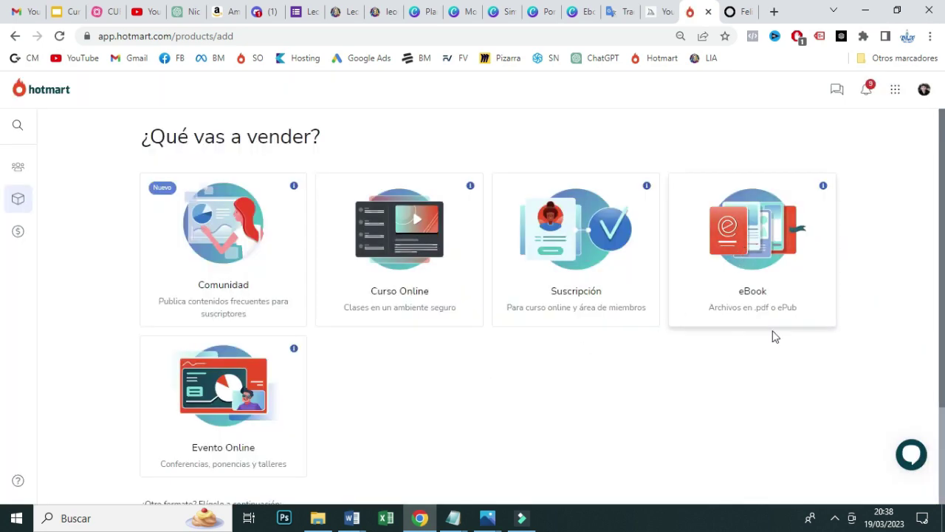
left_click(753, 246)
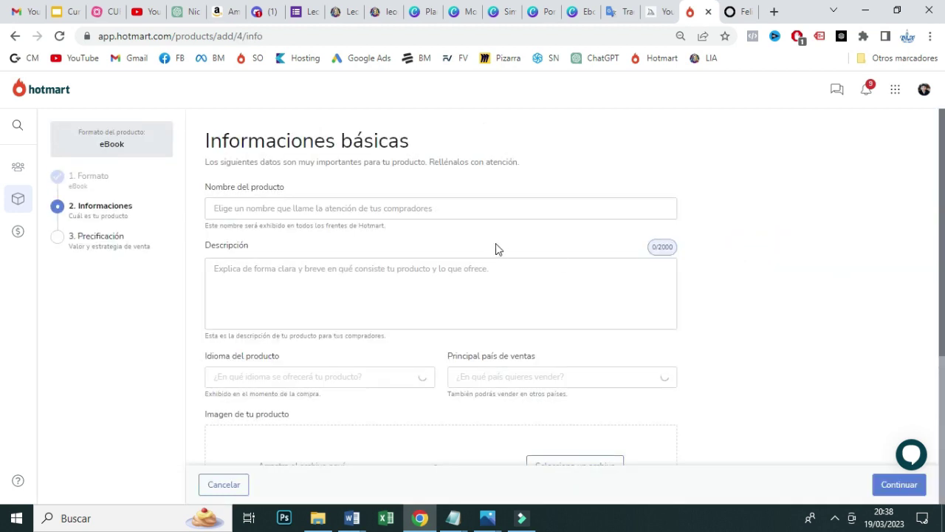
Fill in the Hotmart product name with the title and subtitle copied from page 2 of the "Ebook Manuscrito Secreto" PDF
left_click(268, 209)
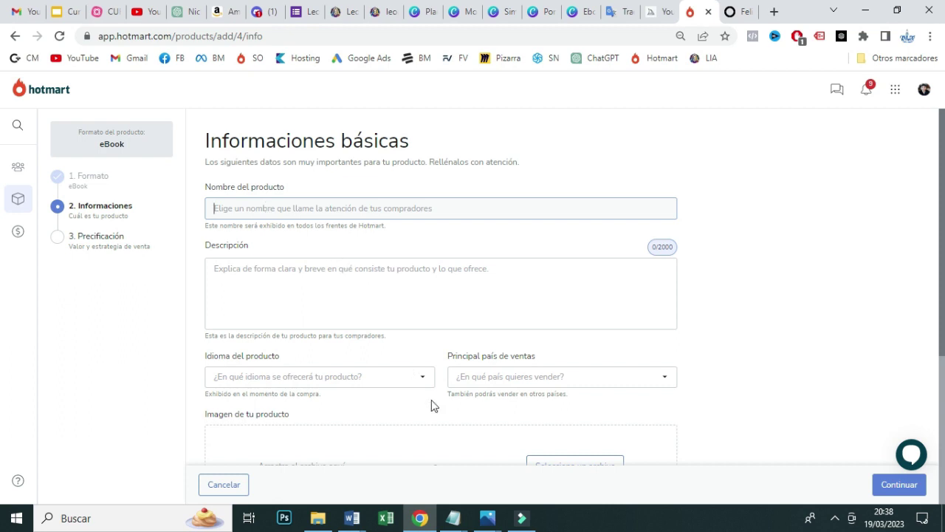
left_click(318, 519)
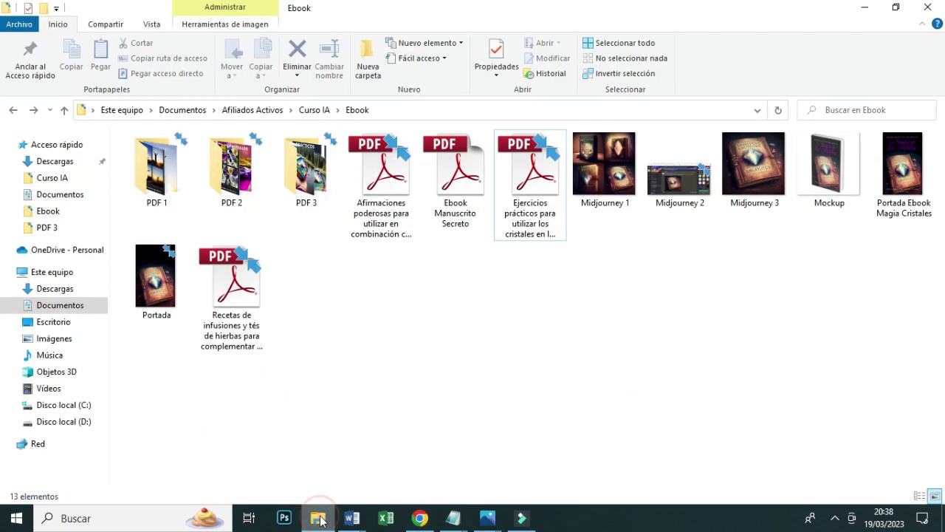
double_click(456, 182)
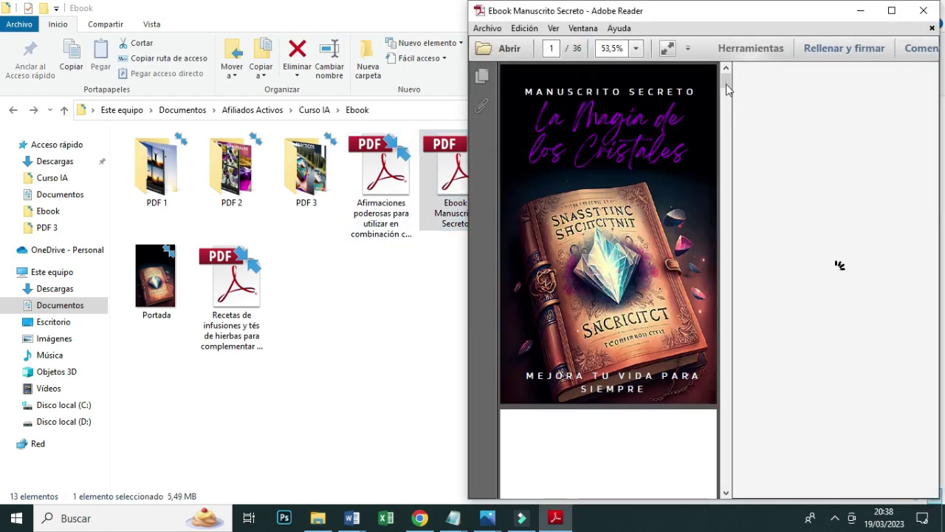
left_click(728, 93)
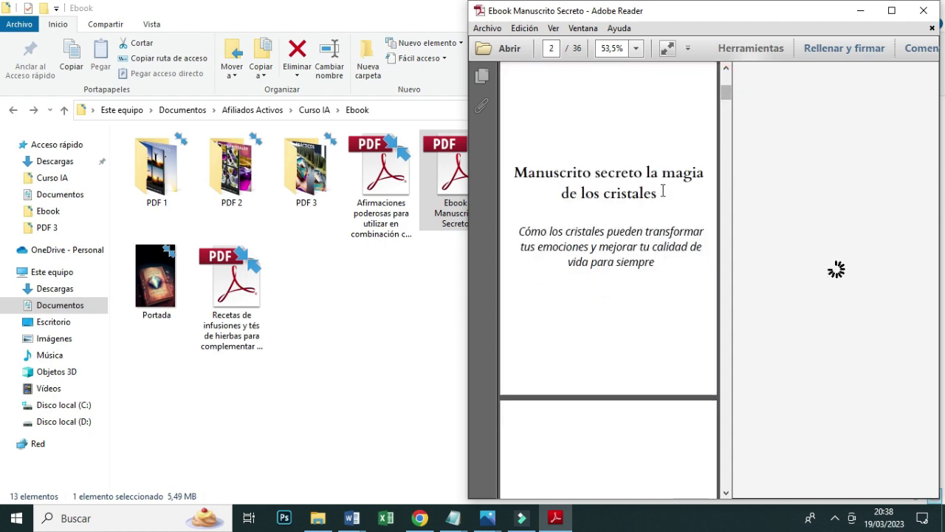
left_click_drag(661, 176, 577, 186)
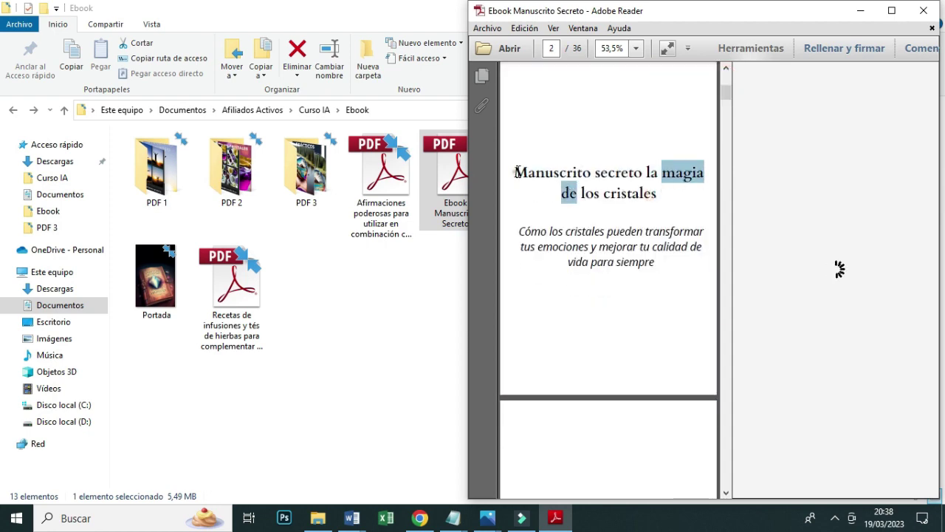
left_click_drag(517, 172, 659, 268)
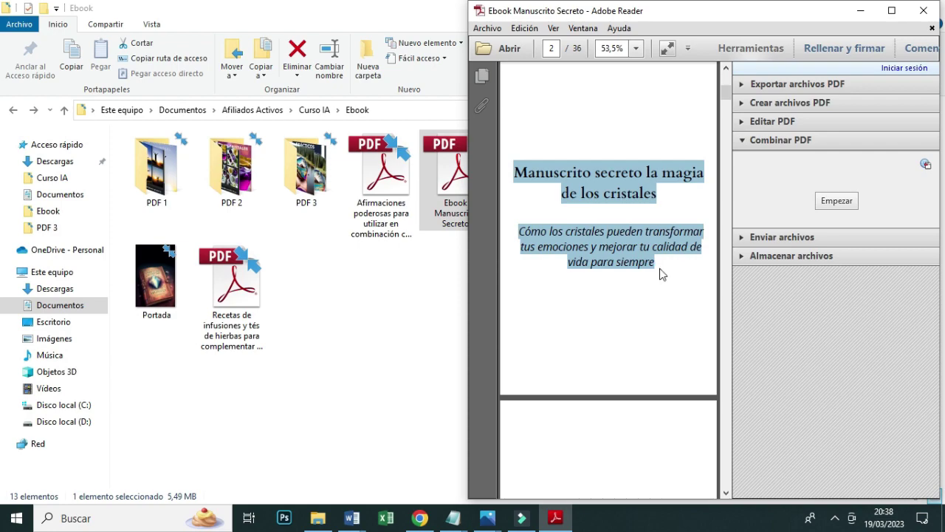
left_click(455, 454)
left_click(420, 518)
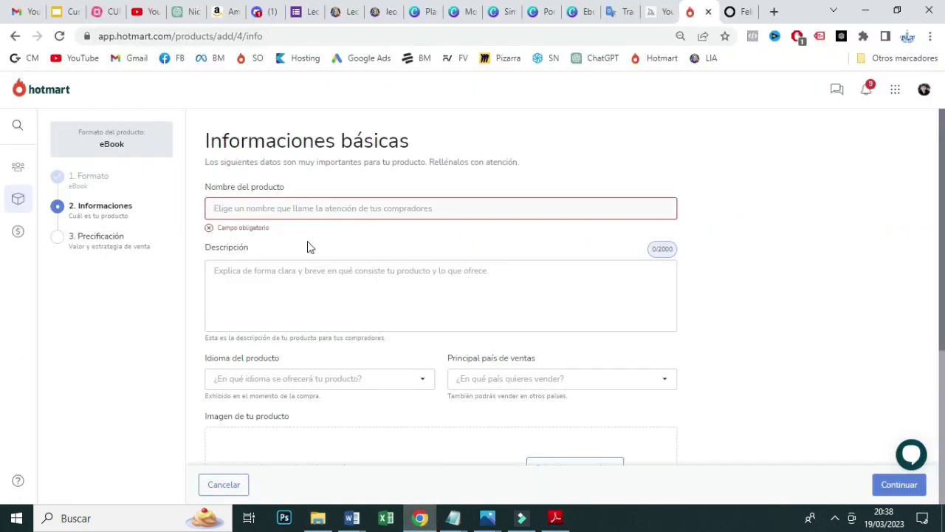
key("ctrl+v")
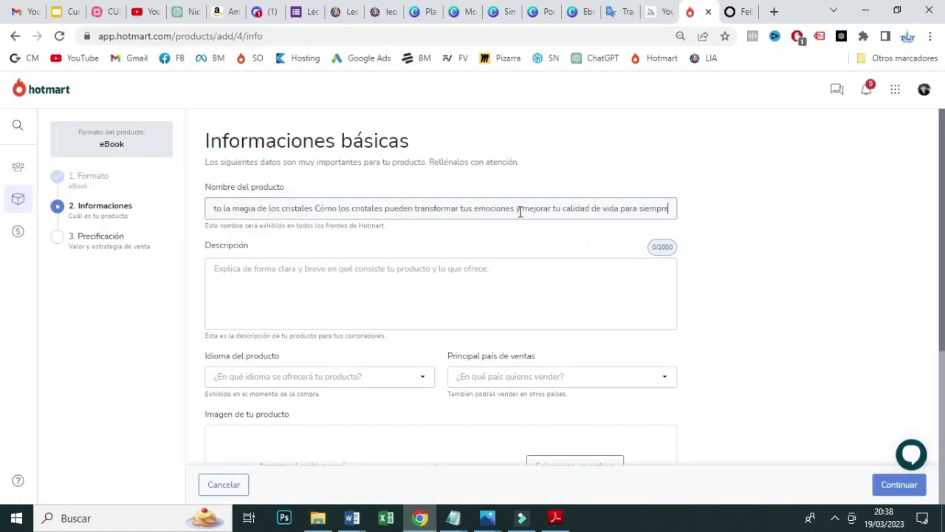
Fill in the product description with the three-paragraph ebook description generated in ChatGPT
left_click(222, 271)
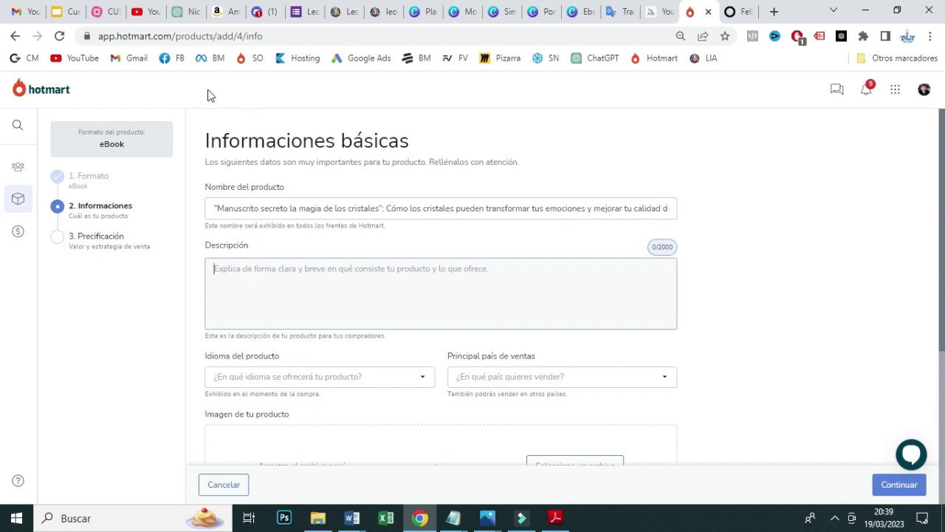
left_click(180, 11)
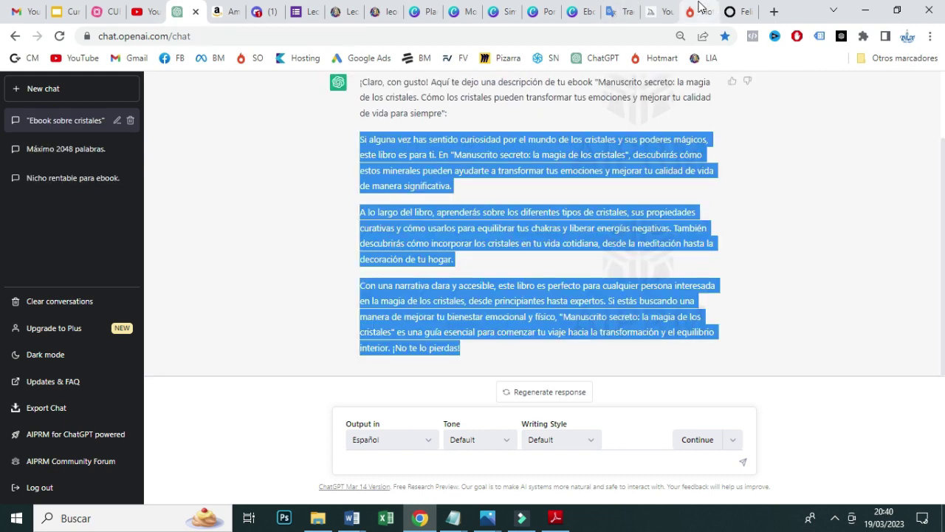
left_click(698, 16)
right_click(322, 282)
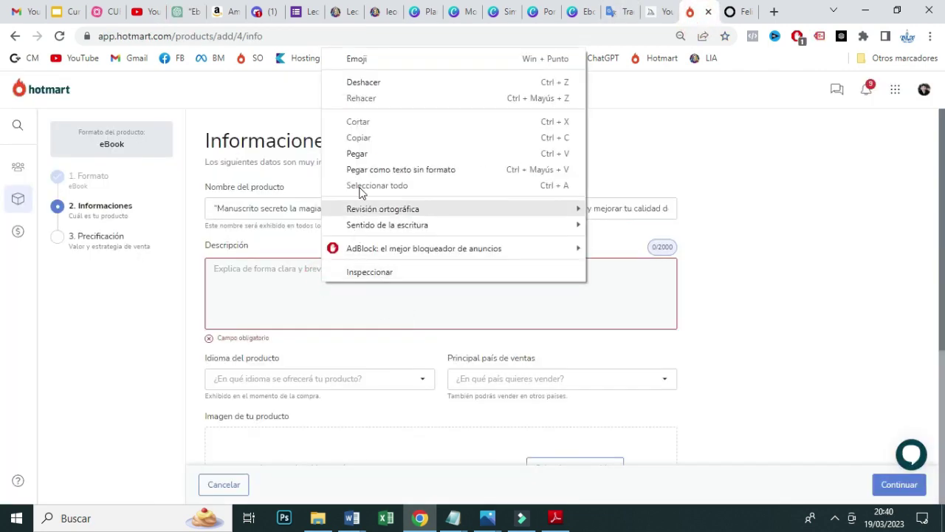
left_click(357, 154)
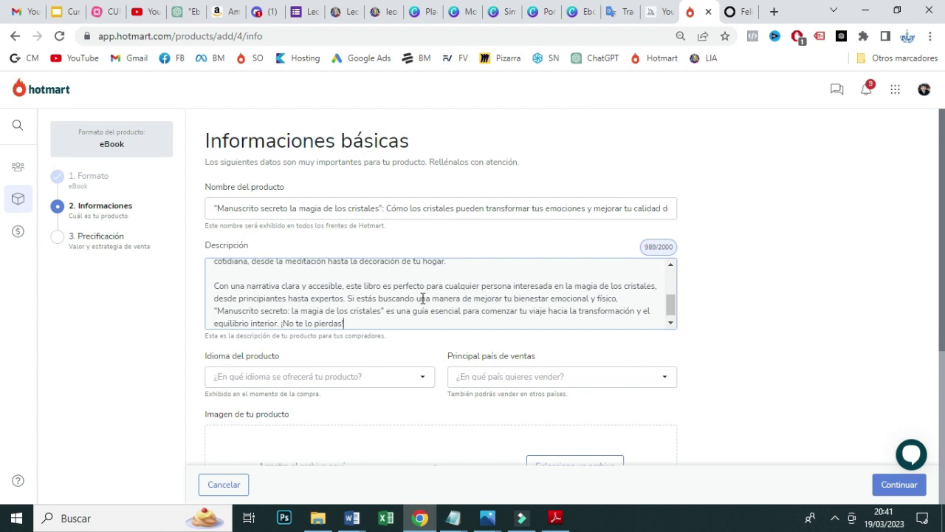
left_click_drag(671, 304, 672, 287)
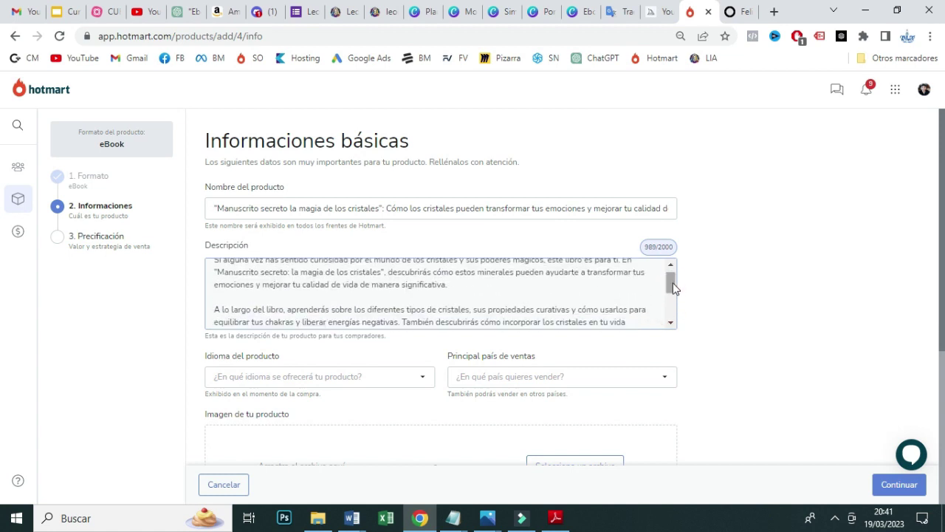
Set the product language to Español and the main sales country to Colombia
left_click(422, 380)
type("espa")
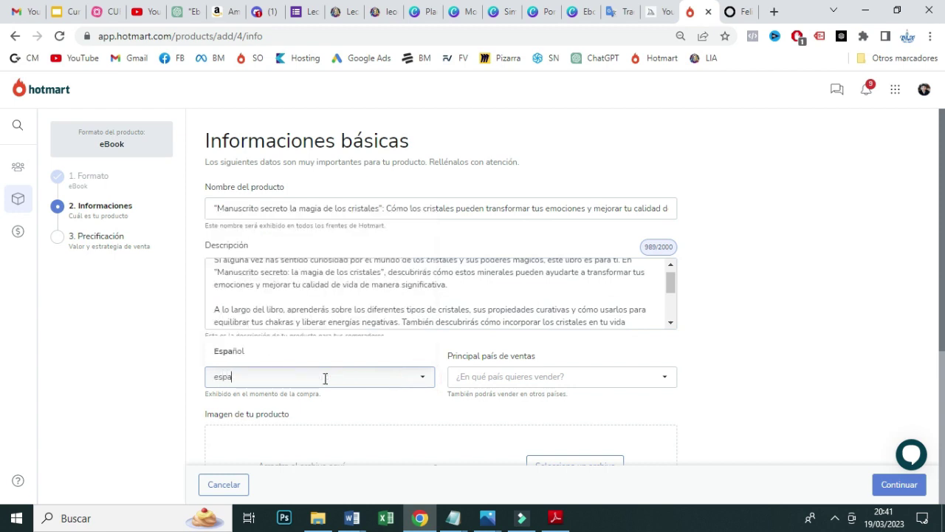
left_click(247, 355)
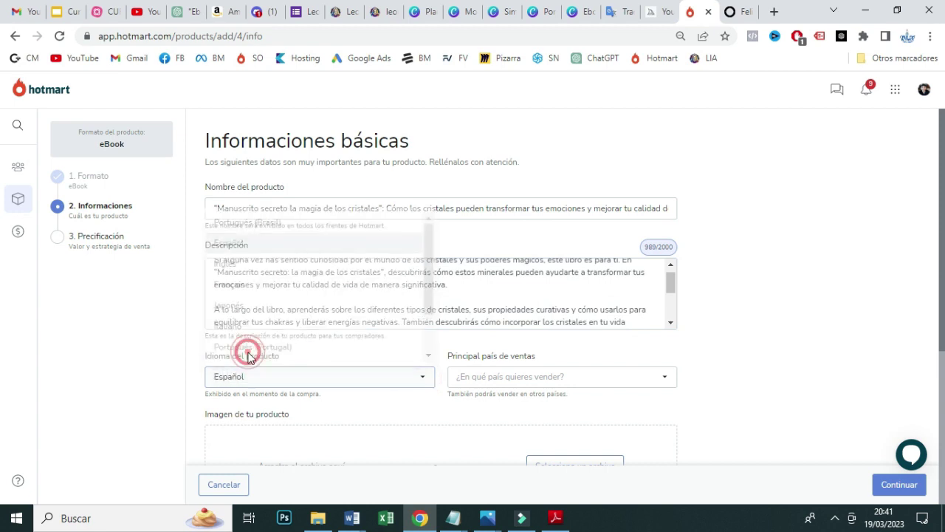
left_click(495, 379)
type("c")
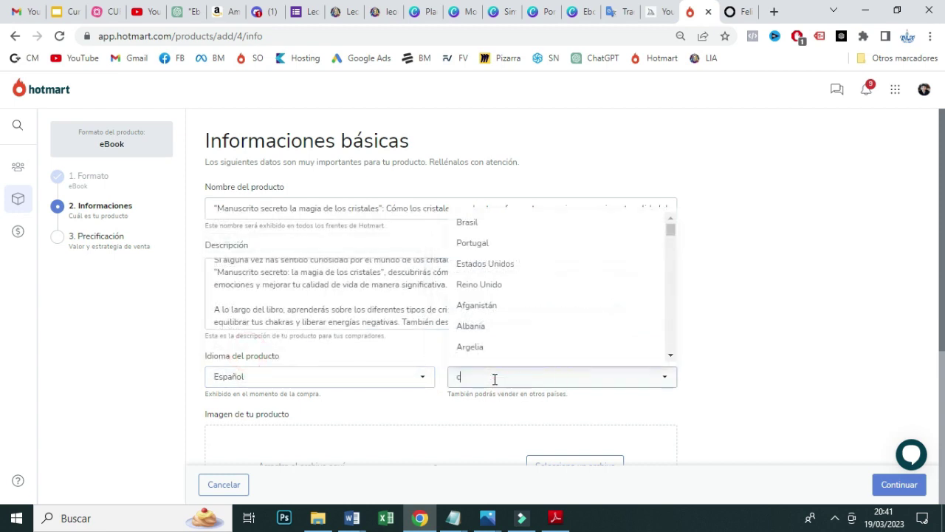
type("olombia")
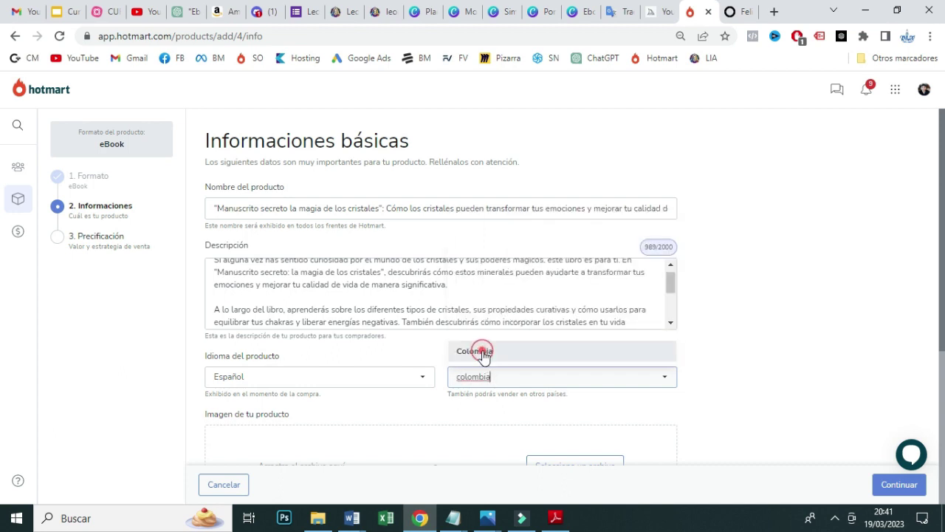
Switch to the "Mockup Libro" design in Canva and delete the book mockup image from its page
scroll(1, 251, "down", 3)
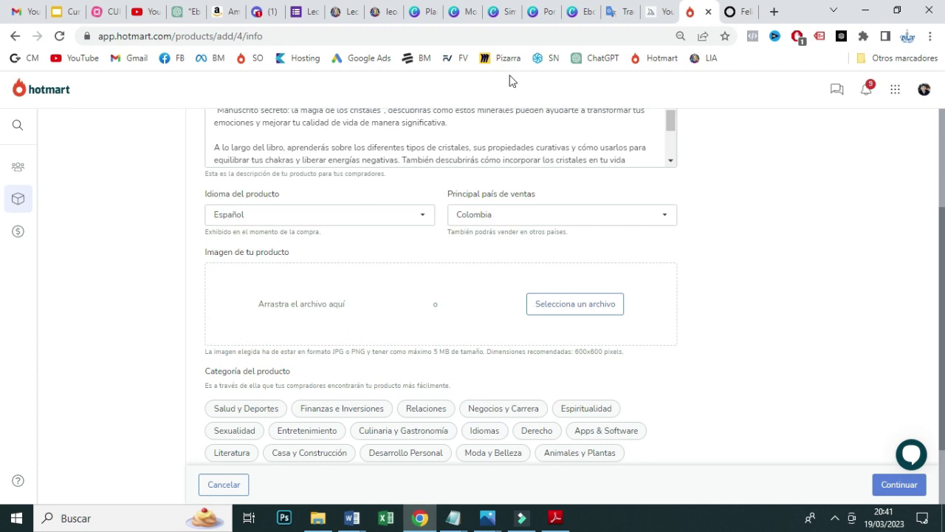
left_click(465, 11)
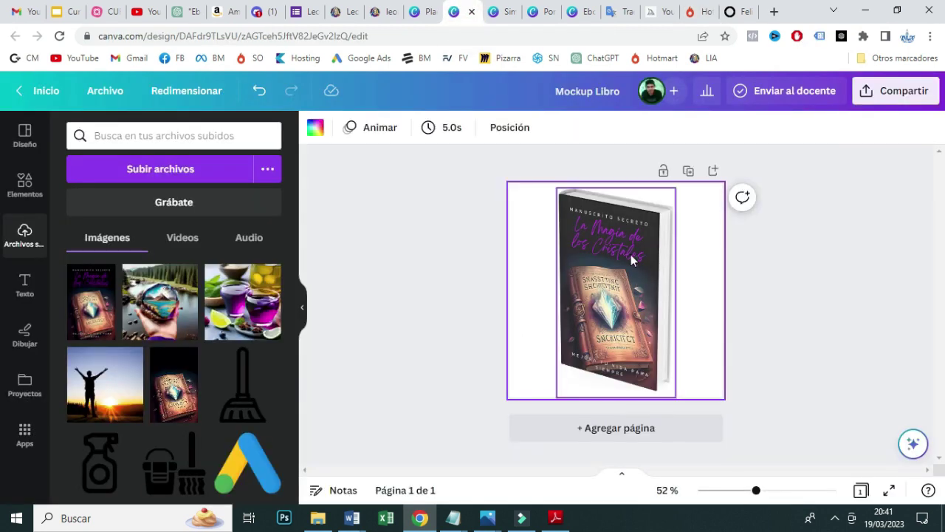
left_click(624, 306)
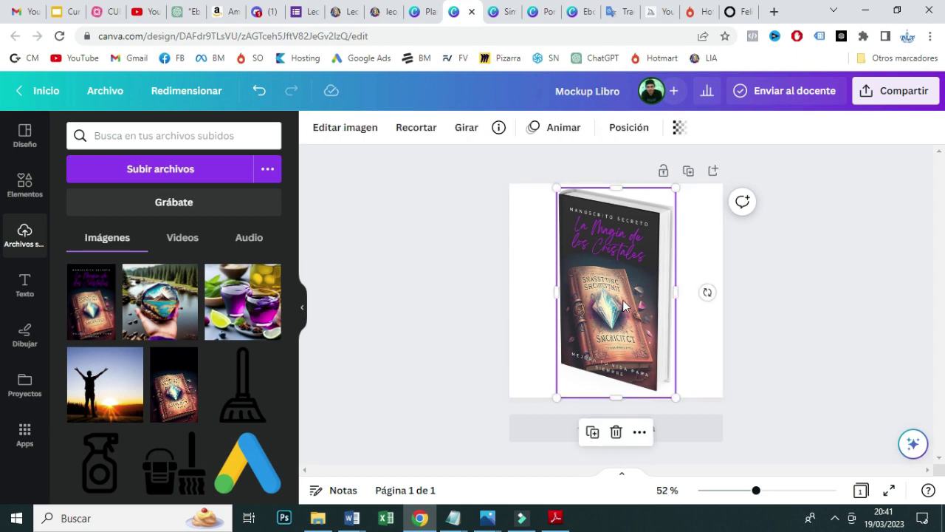
key("Delete")
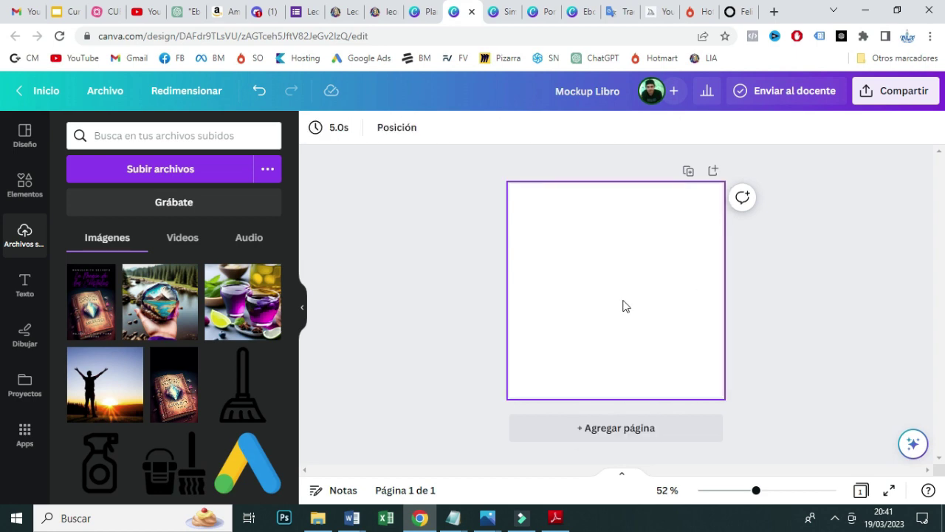
Place the uploaded "La Magia de los Cristales" cover image on the empty page of the "Mockup Libro" design
left_click(83, 310)
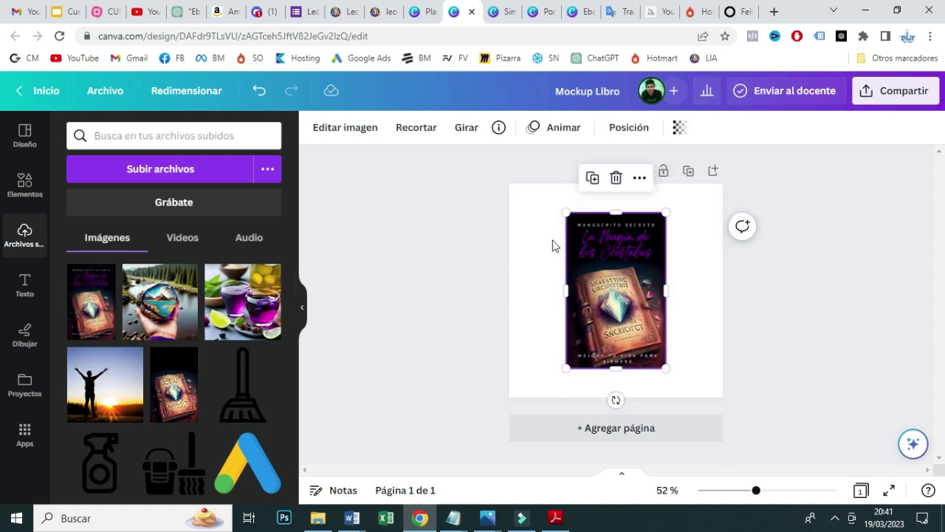
Switch to the Hotmart product form and check the maximum file size and recommended dimensions for the product image
left_click(696, 13)
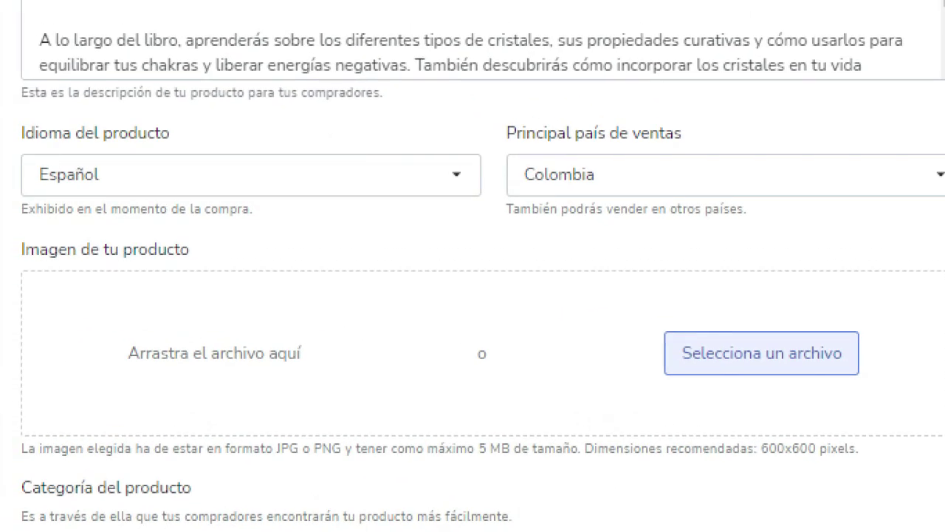
left_click(348, 363)
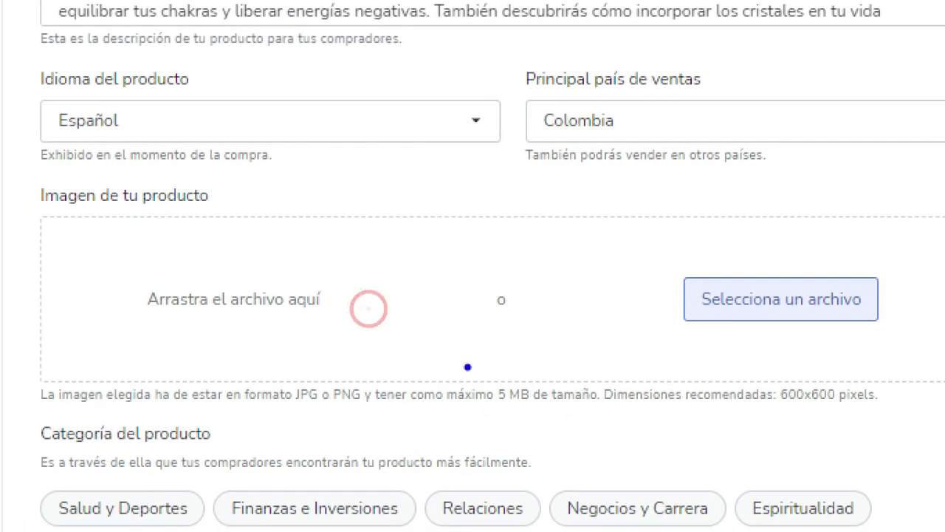
left_click_drag(494, 405, 533, 405)
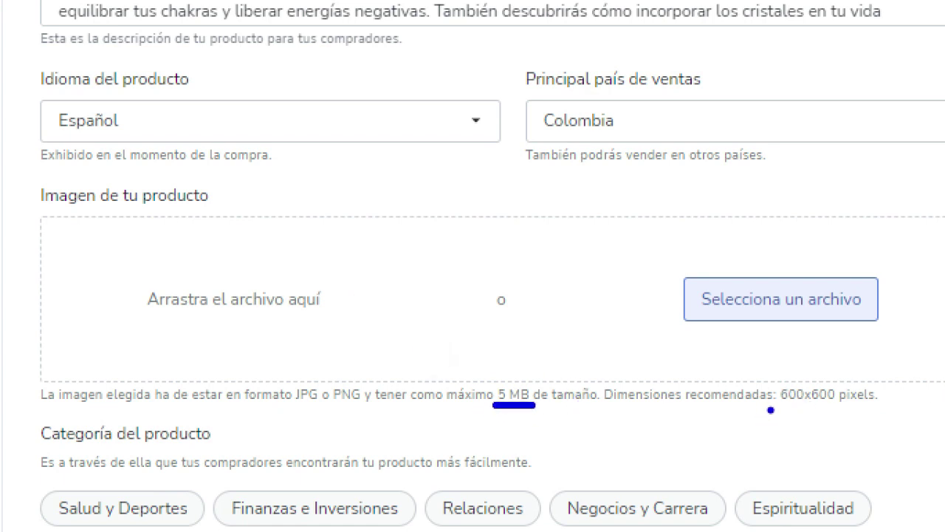
left_click_drag(784, 403, 839, 404)
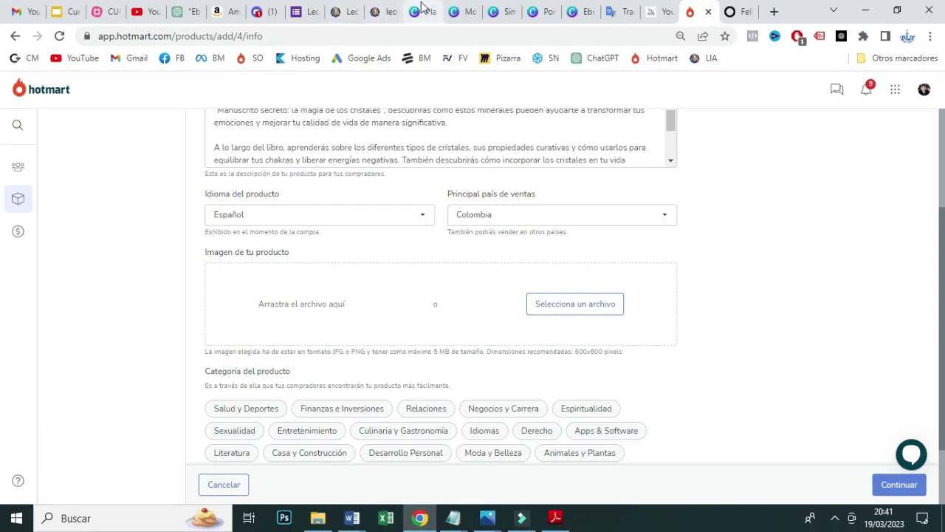
left_click(421, 11)
left_click(855, 96)
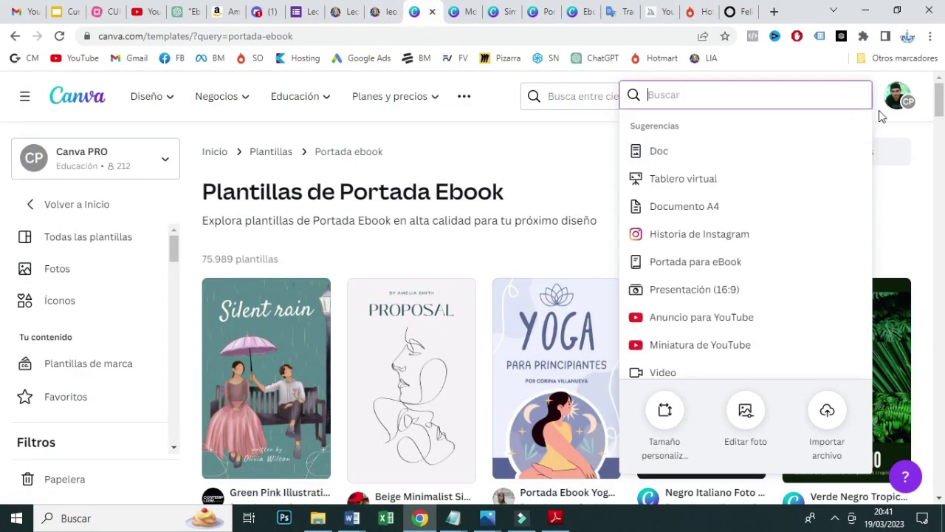
left_click(917, 145)
left_click(839, 96)
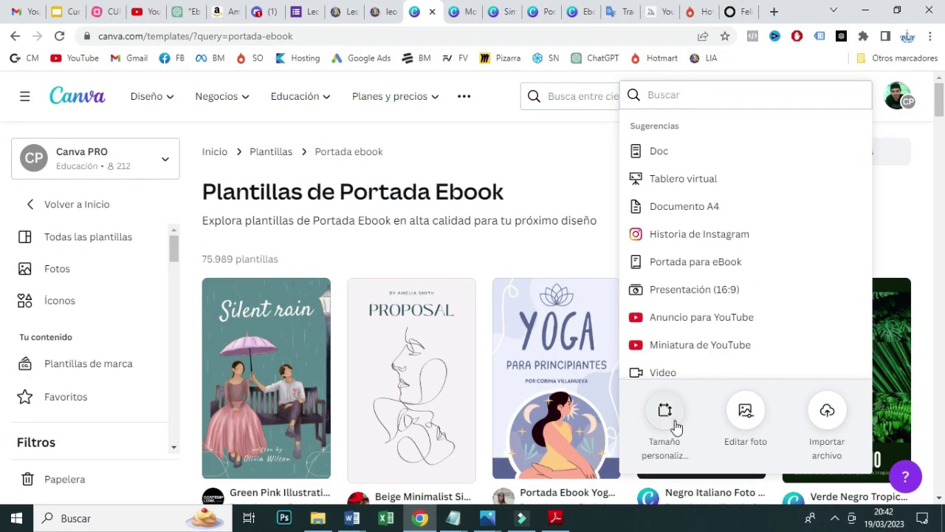
left_click(668, 417)
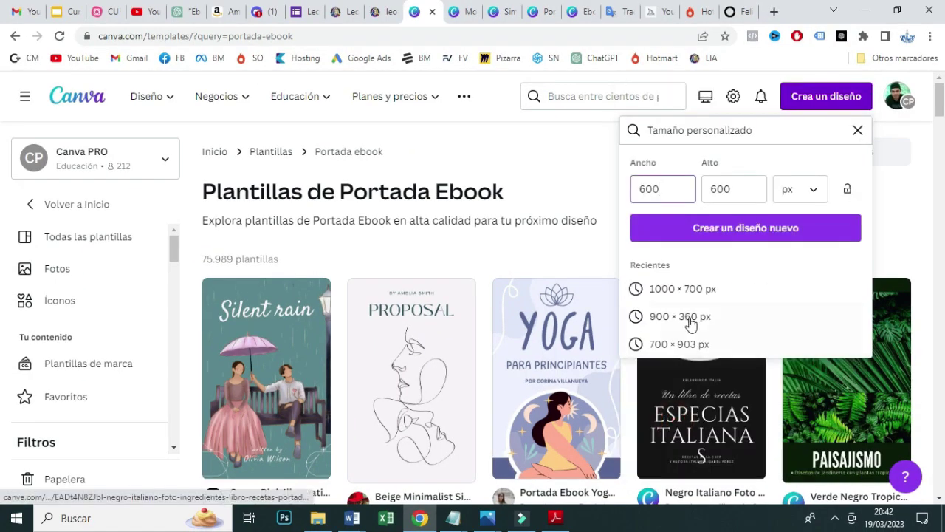
left_click(573, 153)
Return to the "Mockup Libro" design in Canva and apply the "Book 6" Smartmockup to the cover image
left_click(464, 15)
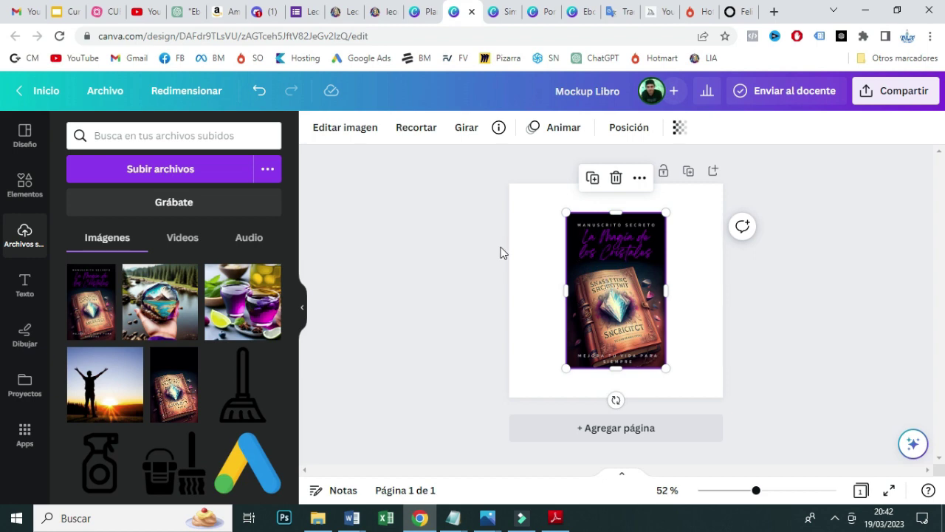
left_click(336, 130)
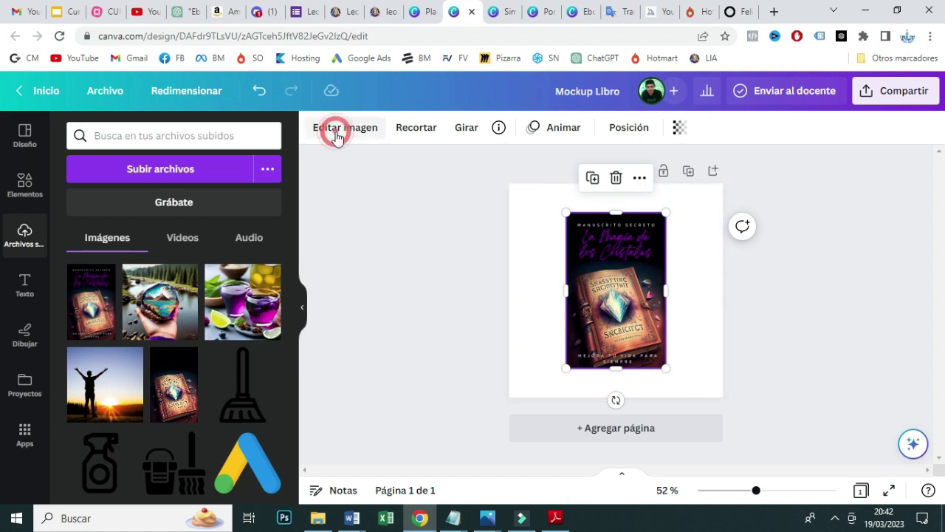
left_click_drag(294, 188, 293, 311)
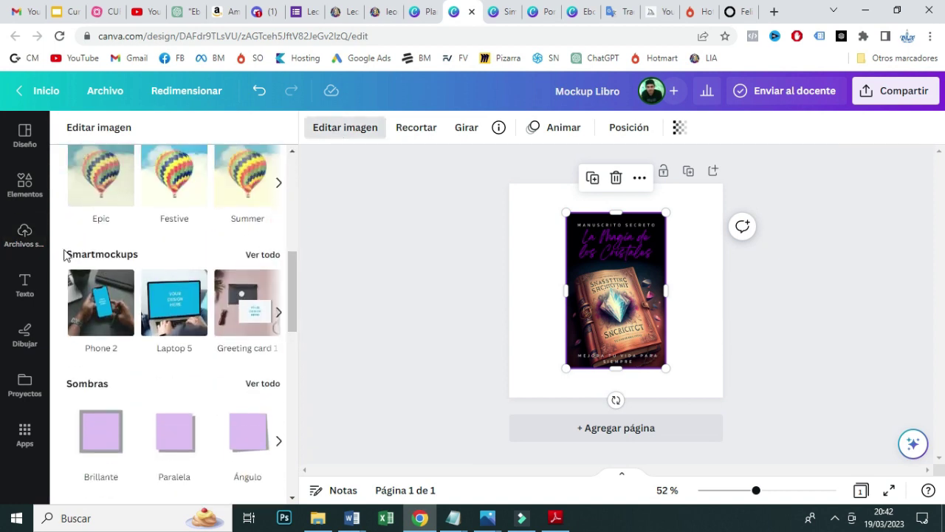
left_click(250, 257)
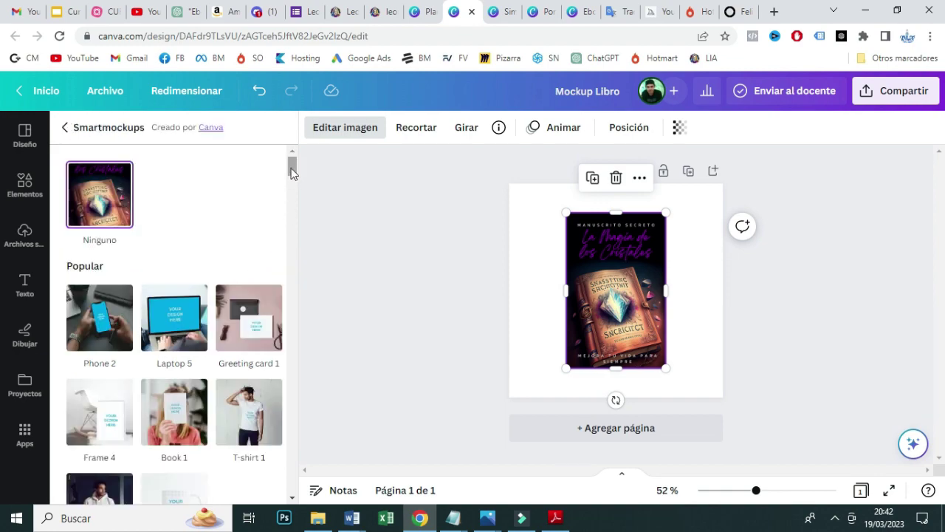
left_click_drag(293, 169, 293, 215)
left_click_drag(291, 287, 298, 381)
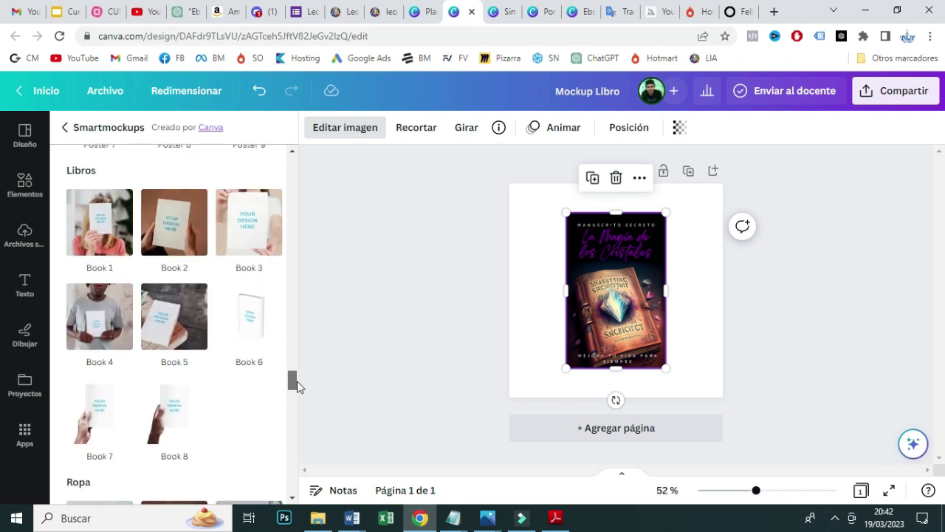
left_click(247, 323)
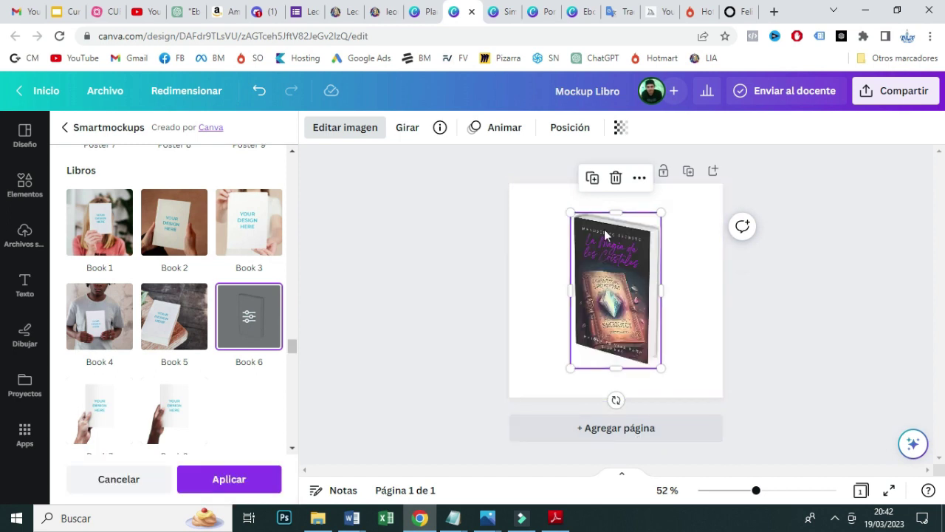
Enlarge the book mockup until it nearly fills the page height and preview the design in full screen
left_click_drag(571, 213, 558, 192)
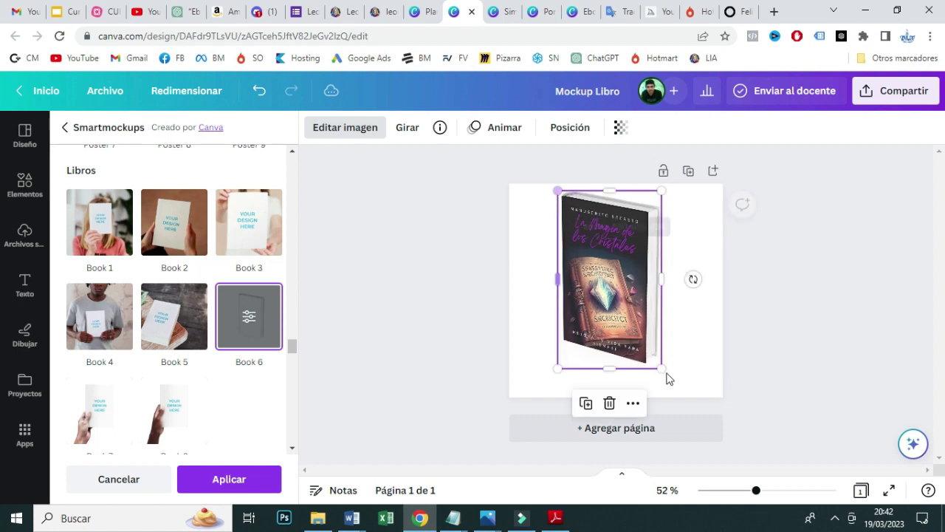
left_click_drag(660, 367, 688, 396)
left_click(708, 336)
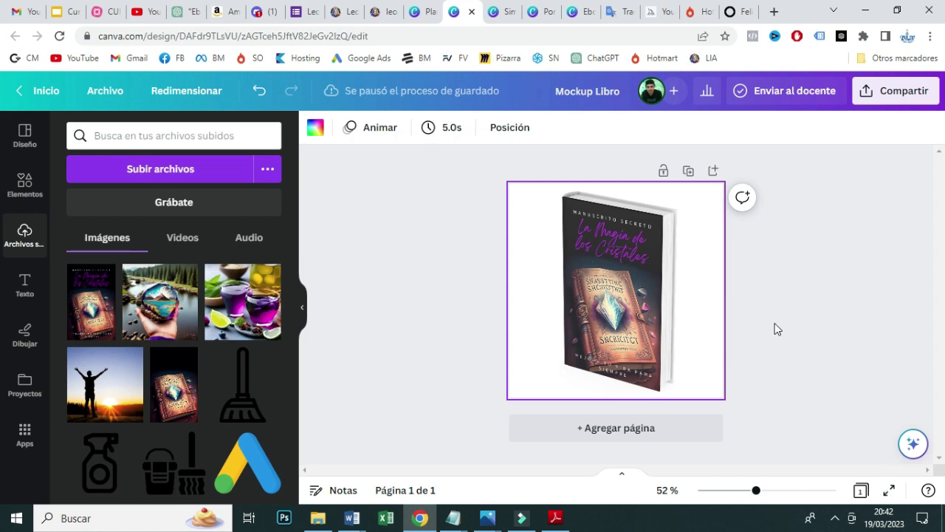
left_click(889, 491)
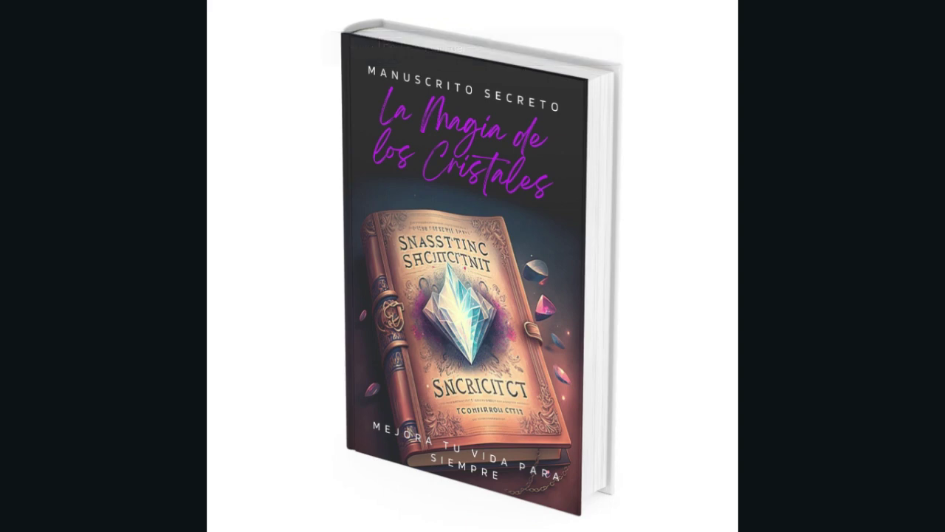
key("Escape")
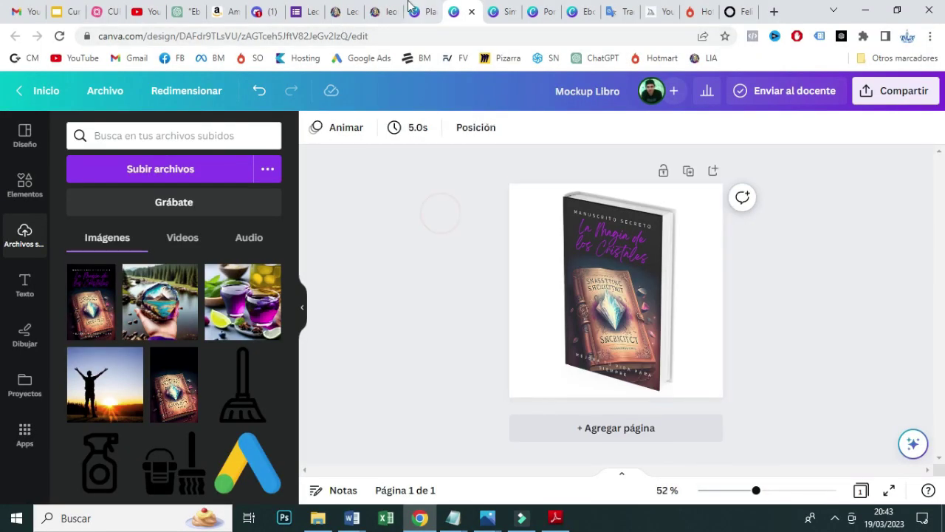
Switch to Hotmart and upload the "Mockup" file from the Ebook folder as the product image
left_click(691, 12)
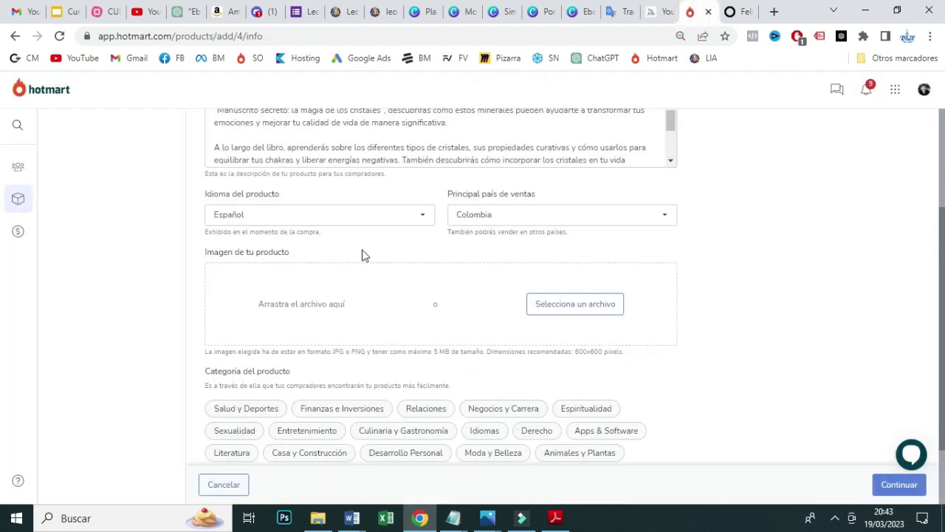
left_click(558, 308)
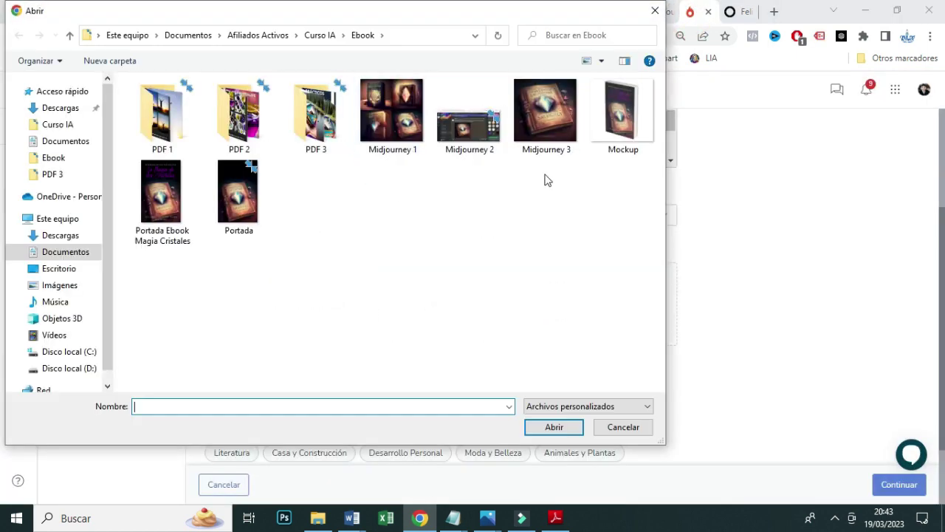
double_click(606, 132)
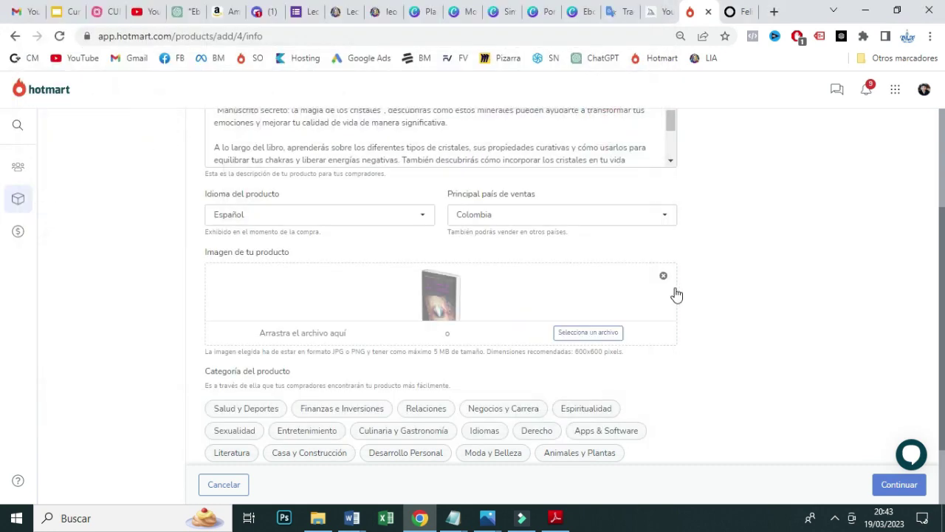
Set the product category to Espiritualidad and continue to the pricing stage
scroll(2, 284, "down", 1)
scroll(2, 296, "down", 1)
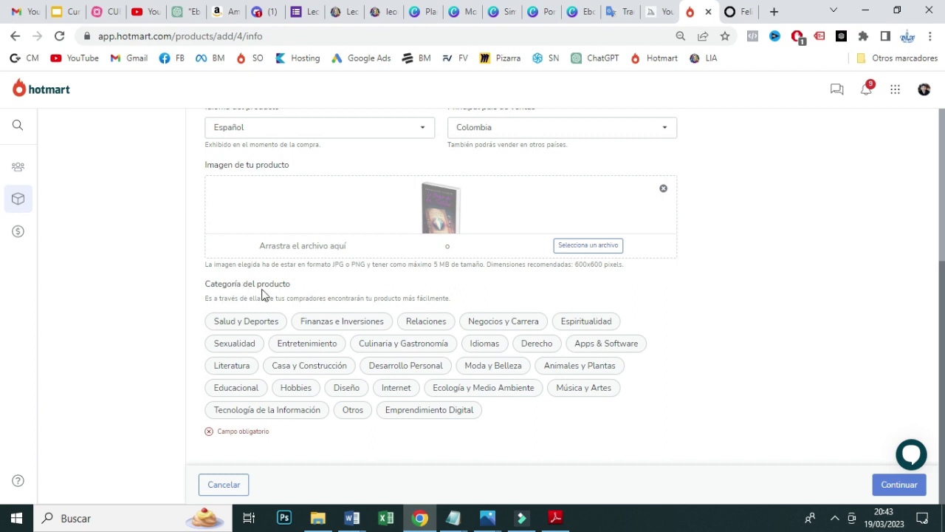
left_click(587, 325)
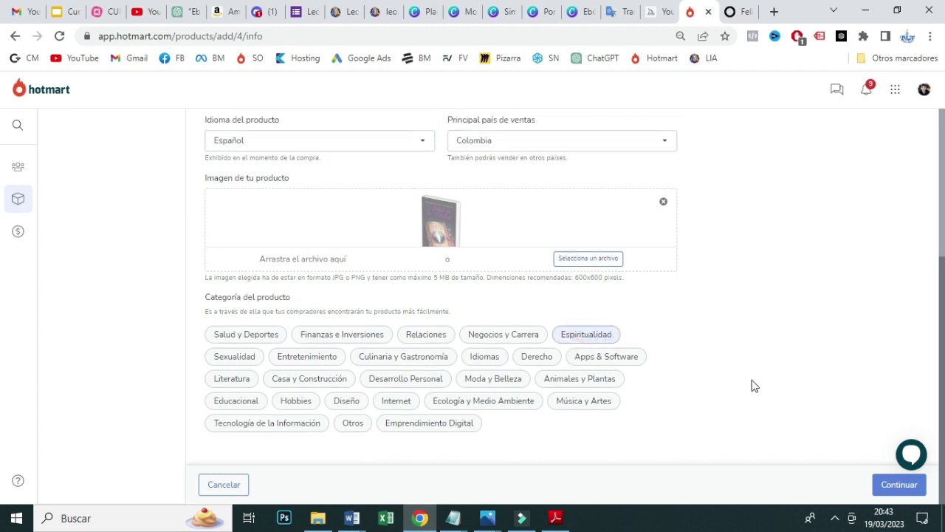
left_click(895, 486)
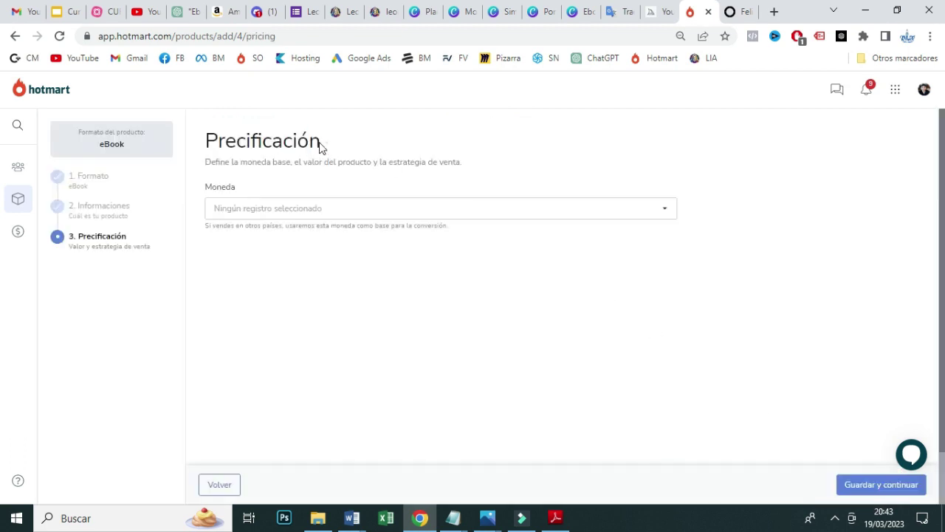
Set the product's base currency to Dólar estadounidense and the refund request period to 7 días
left_click_drag(320, 142, 205, 142)
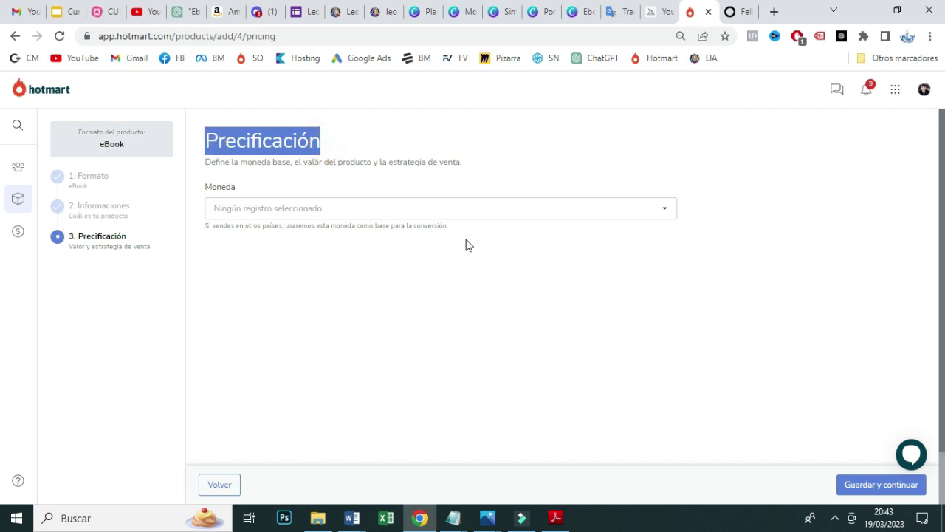
left_click(666, 209)
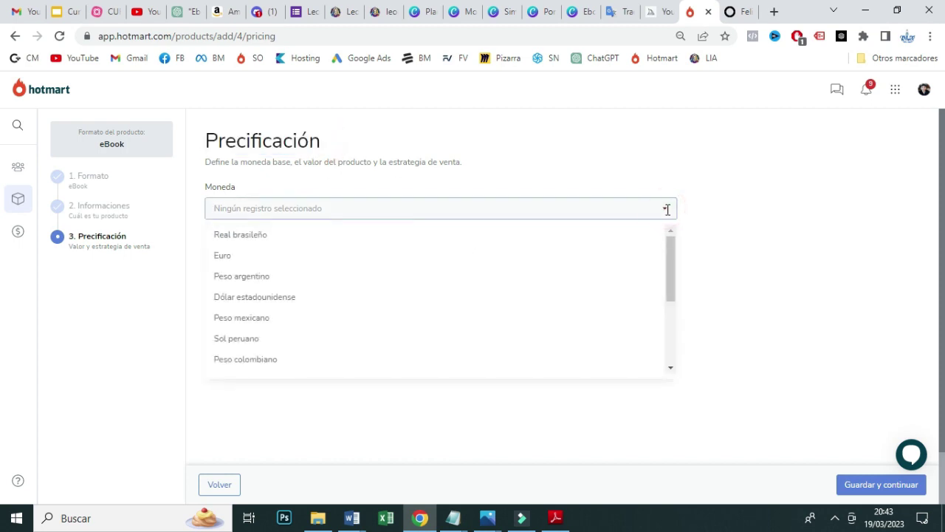
left_click(268, 298)
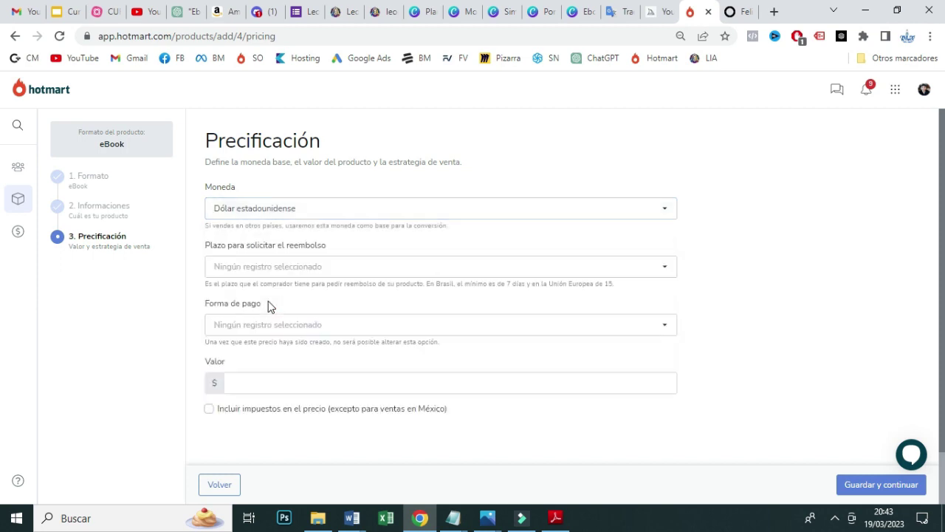
left_click_drag(346, 247, 212, 246)
scroll(6, 238, "down", 1)
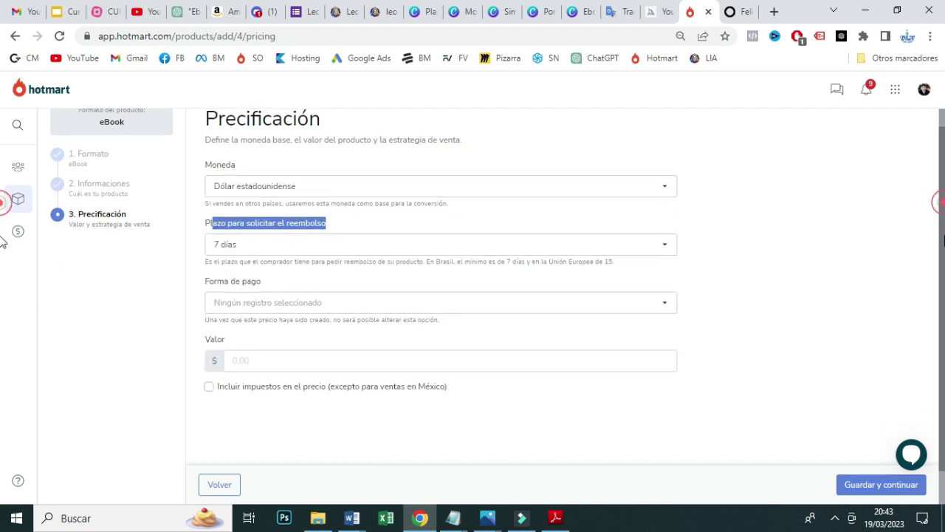
Set the payment method to Pago al contado and the product price to 39,00
left_click(311, 274)
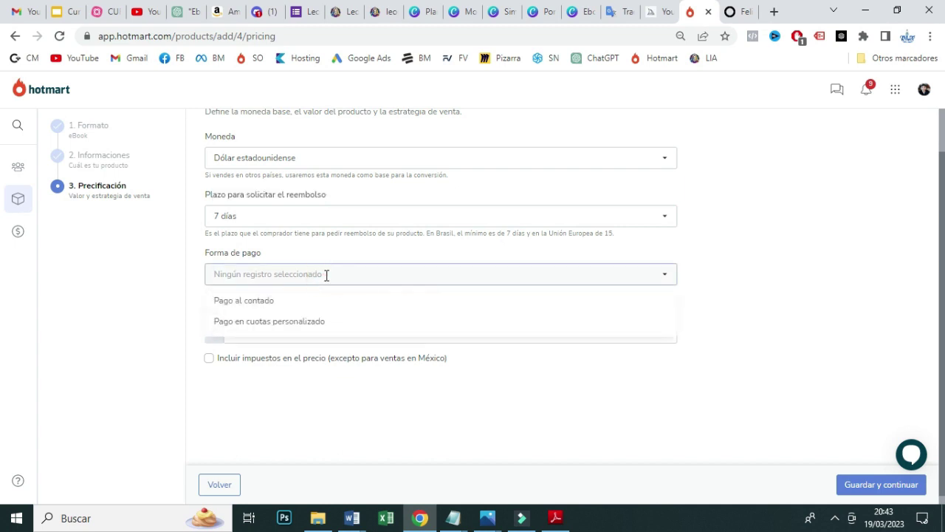
left_click(253, 303)
scroll(1, 255, "down", 1)
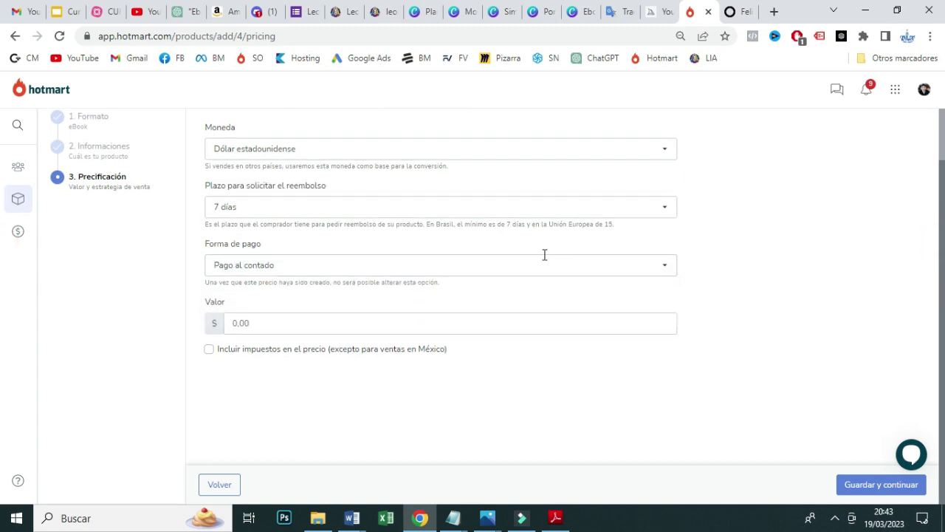
left_click(262, 322)
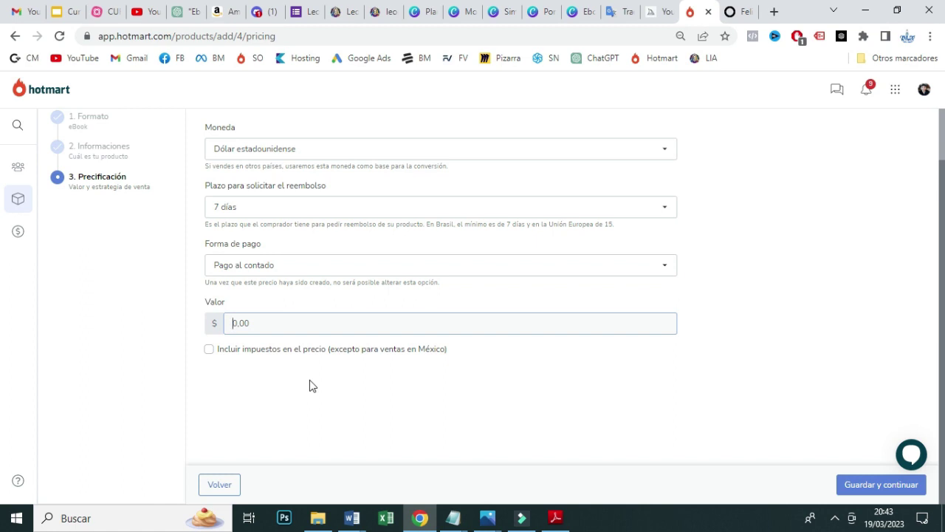
type("39")
left_click(317, 307)
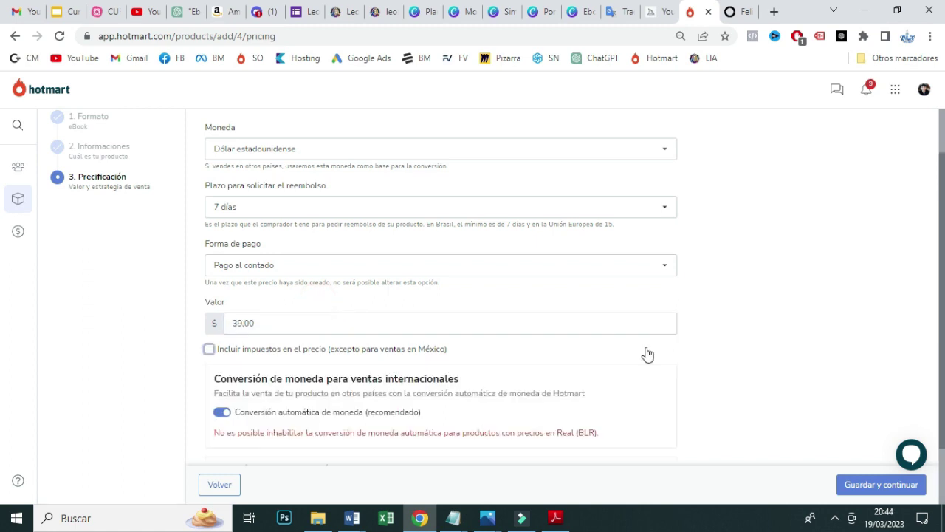
Toggle the inclusion of taxes in the price on and off again, and review the international currency conversion options
left_click_drag(942, 297, 942, 319)
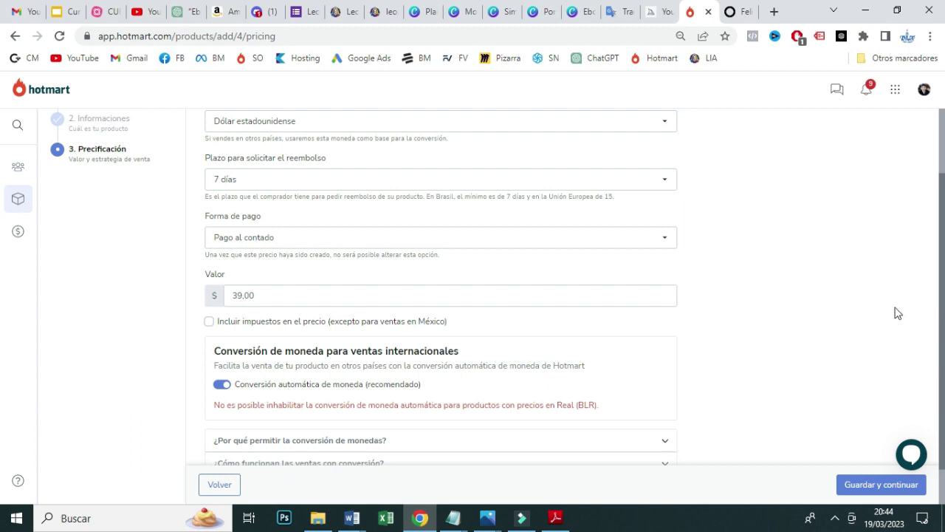
scroll(4, 266, "down", 1)
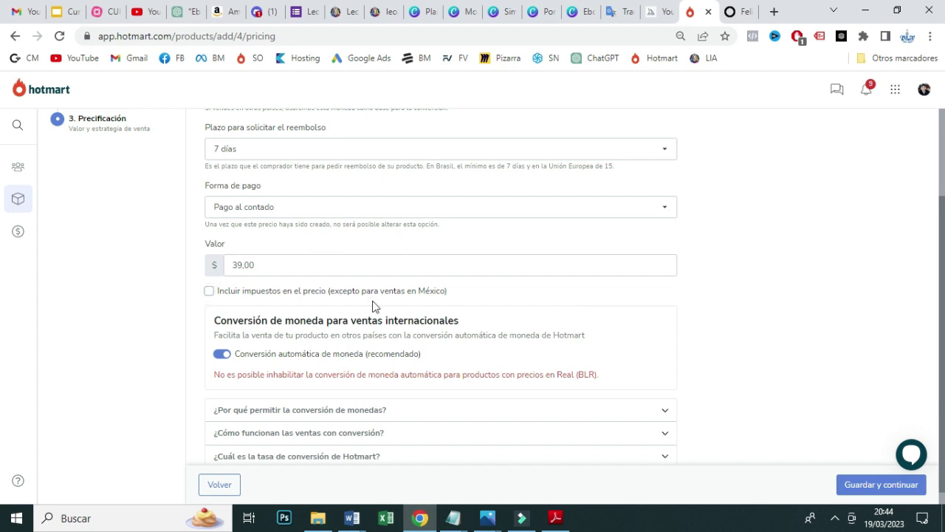
double_click(209, 290)
left_click(570, 328)
scroll(427, 319, "down", 1)
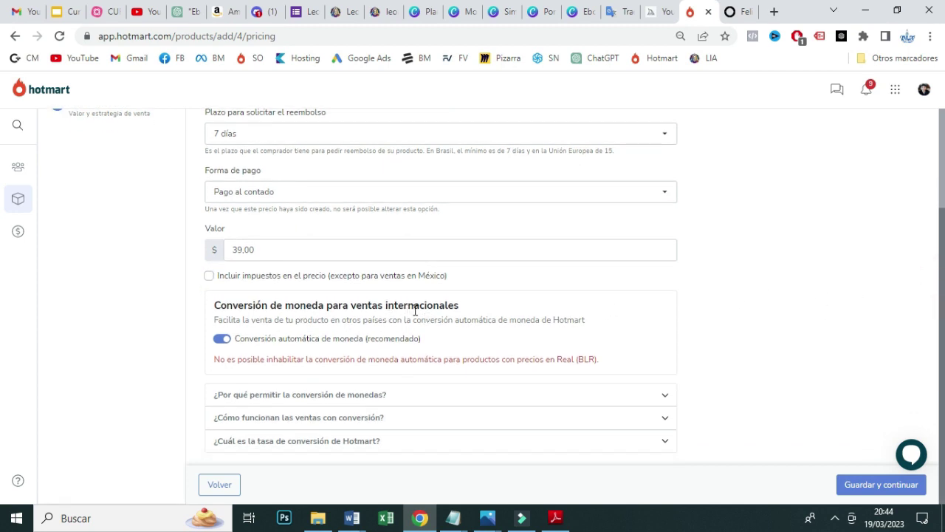
Read the explanation of why to allow currency conversion, then save the pricing and continue
left_click(323, 341)
left_click(663, 400)
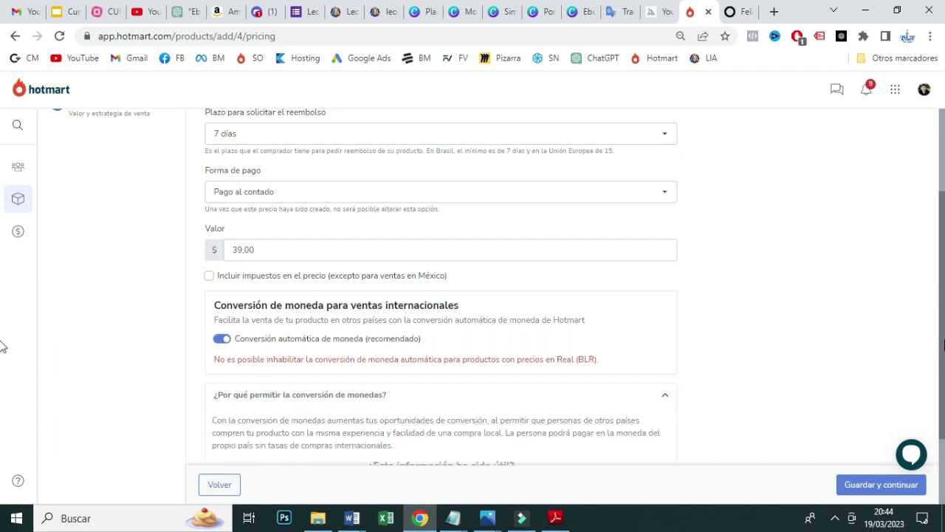
scroll(3, 425, "down", 2)
left_click(662, 295)
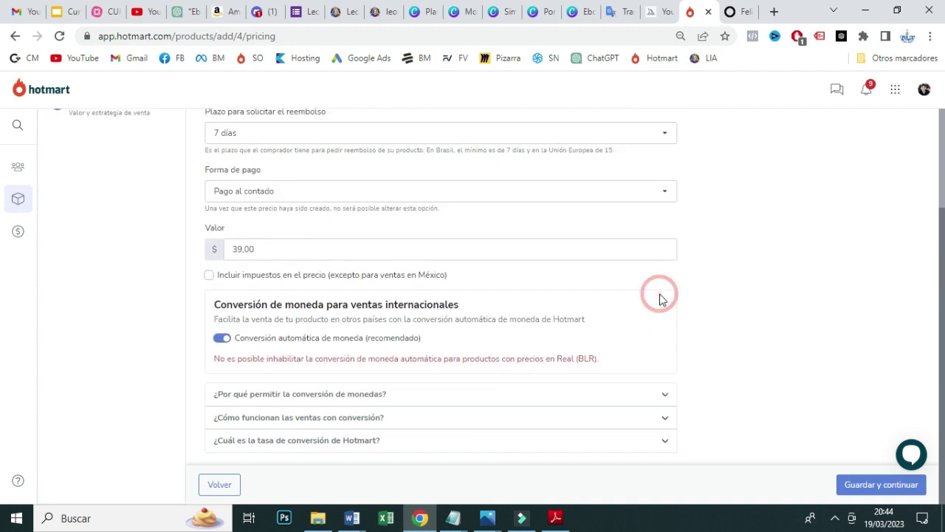
left_click(863, 486)
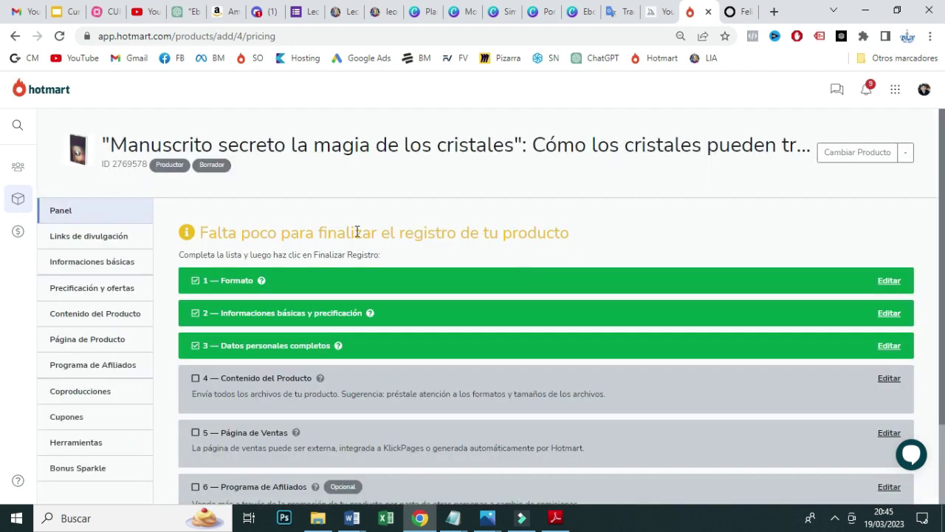
Upload the Ebook Manuscrito Secreto PDF and the affirmations, practical exercises and infusion recipes bonus PDFs as the product's content
left_click_drag(118, 143, 732, 148)
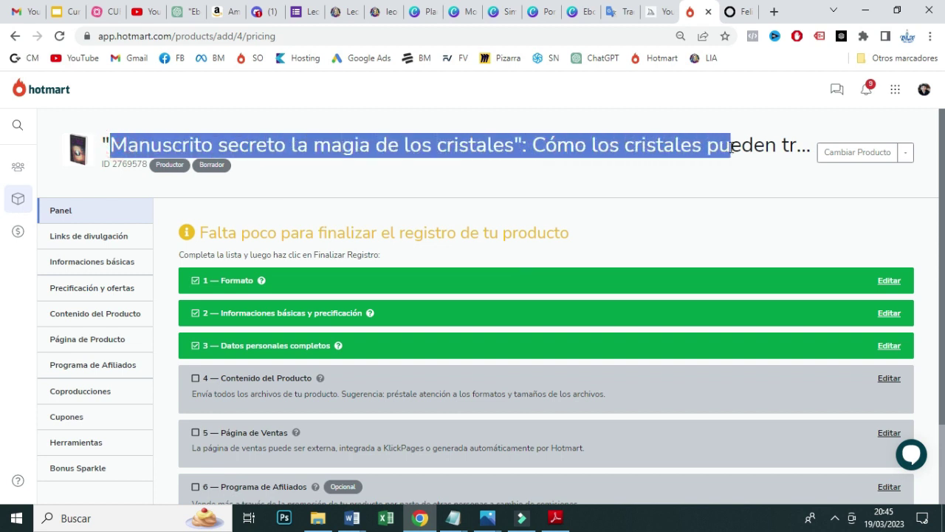
left_click(685, 186)
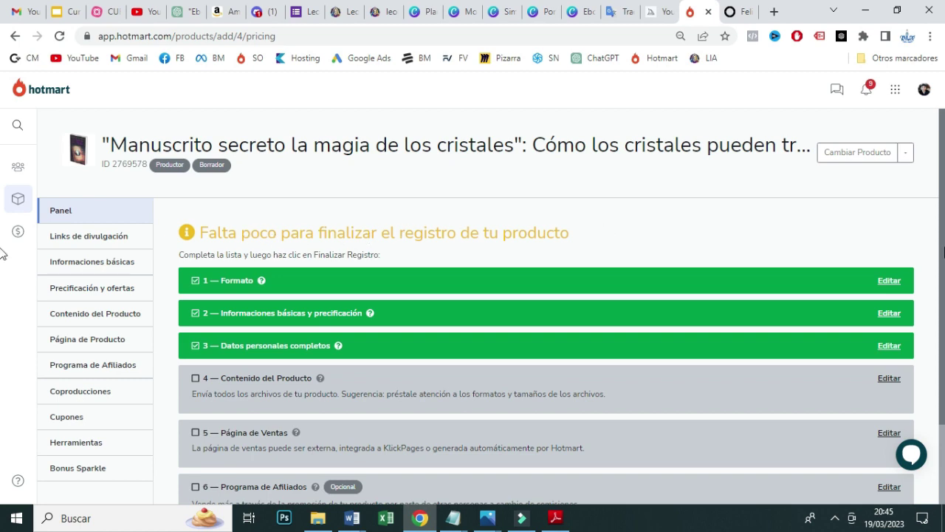
scroll(3, 313, "down", 2)
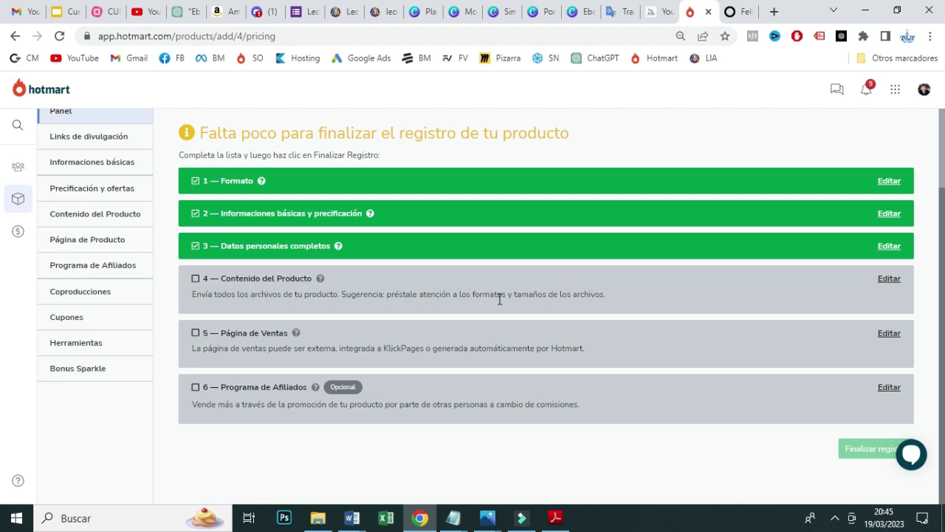
left_click(891, 281)
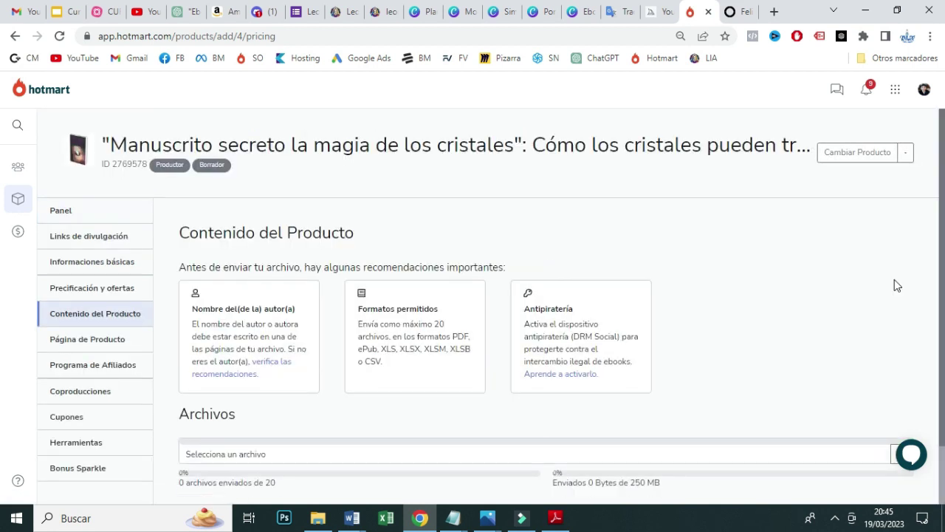
scroll(1, 237, "down", 2)
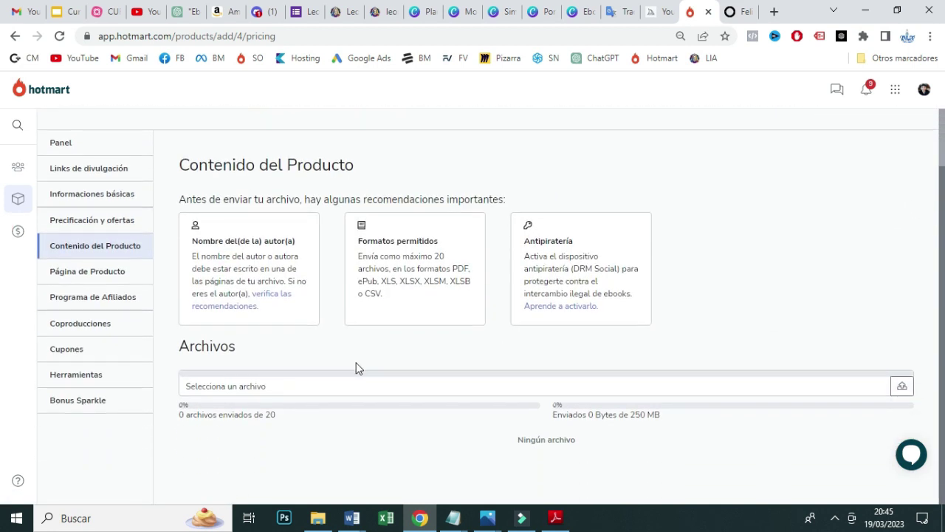
left_click(219, 389)
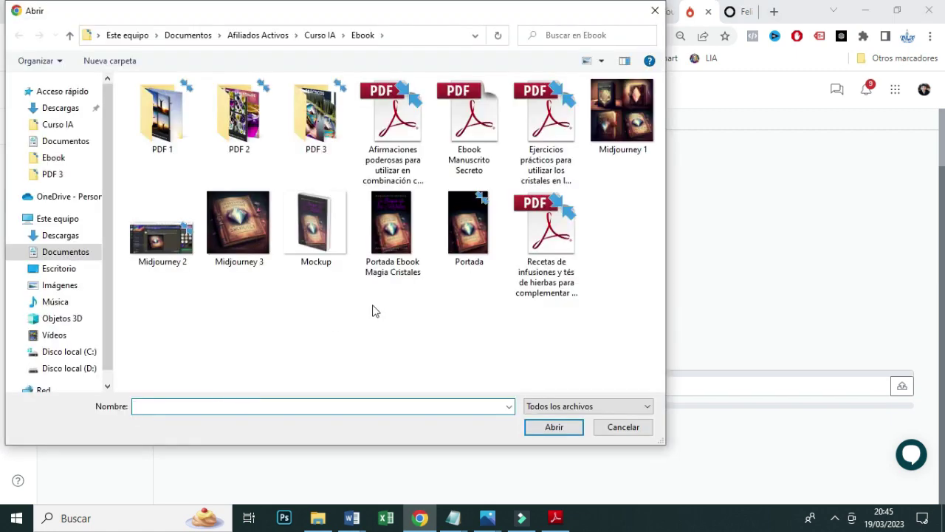
double_click(469, 164)
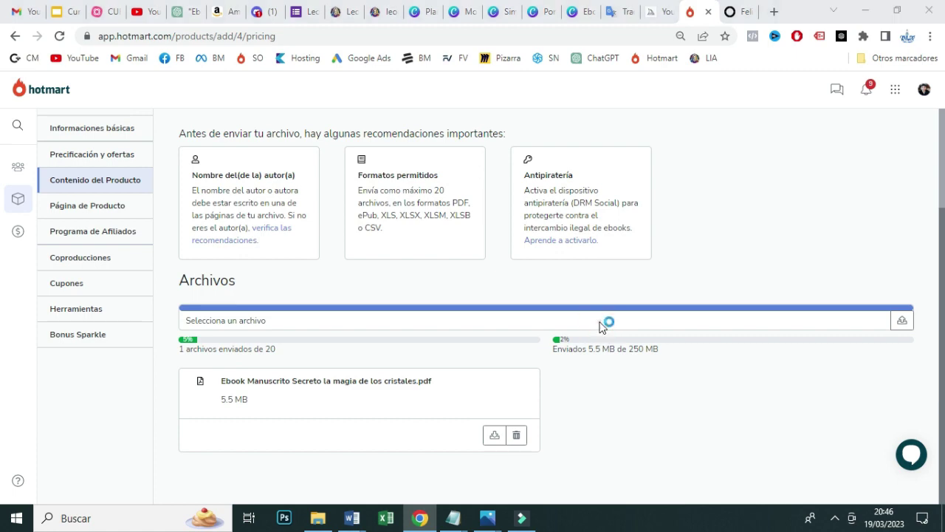
left_click(606, 322)
double_click(471, 129)
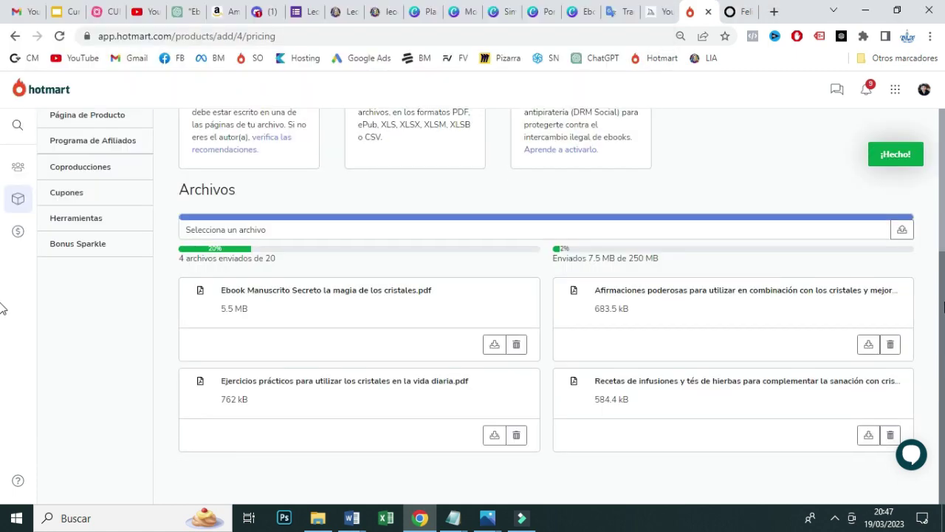
Open the Página de Producto section and review its basic information and the optional elements that can be added
scroll(4, 222, "up", 2)
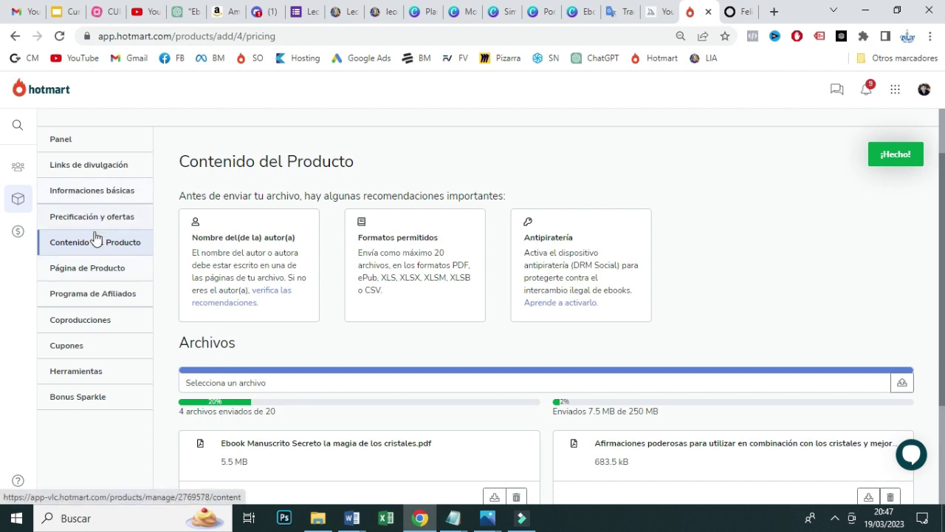
left_click(85, 269)
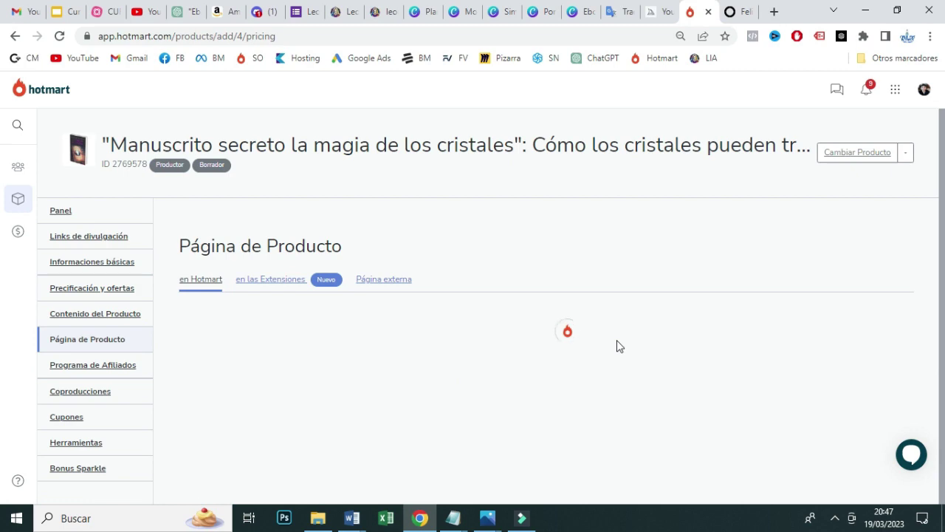
scroll(3, 197, "down", 3)
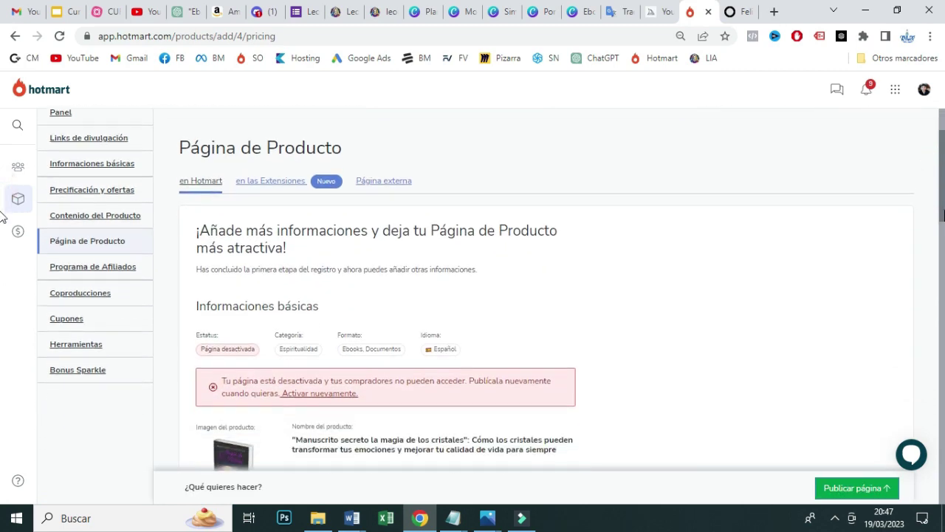
scroll(3, 243, "down", 2)
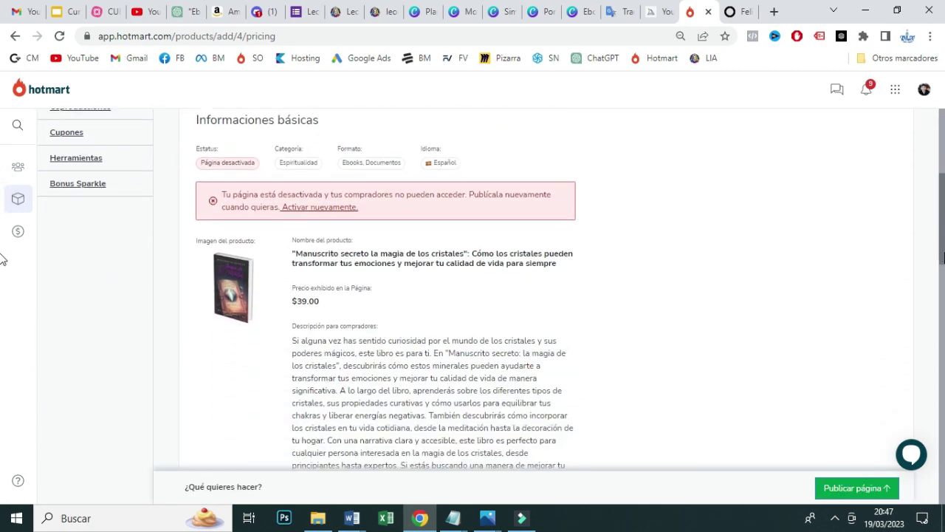
scroll(2, 258, "up", 3)
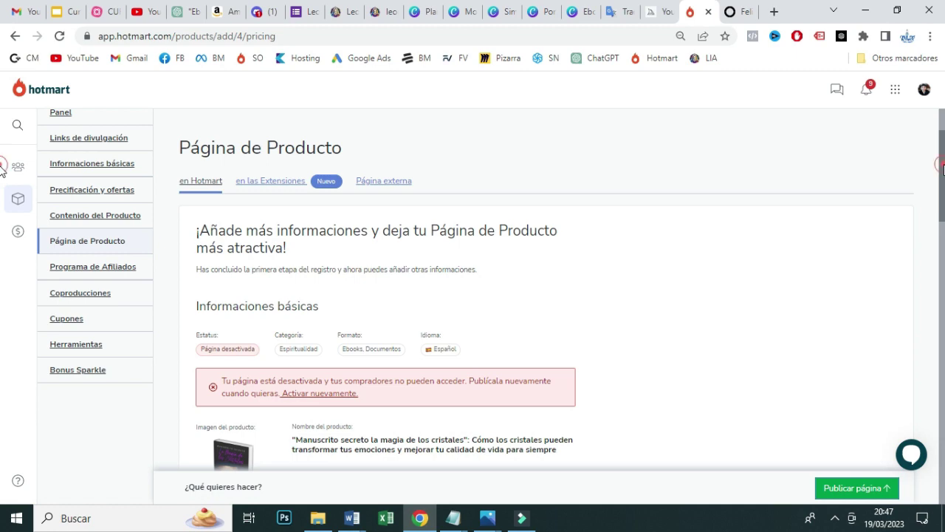
scroll(2, 196, "down", 6)
scroll(2, 255, "down", 6)
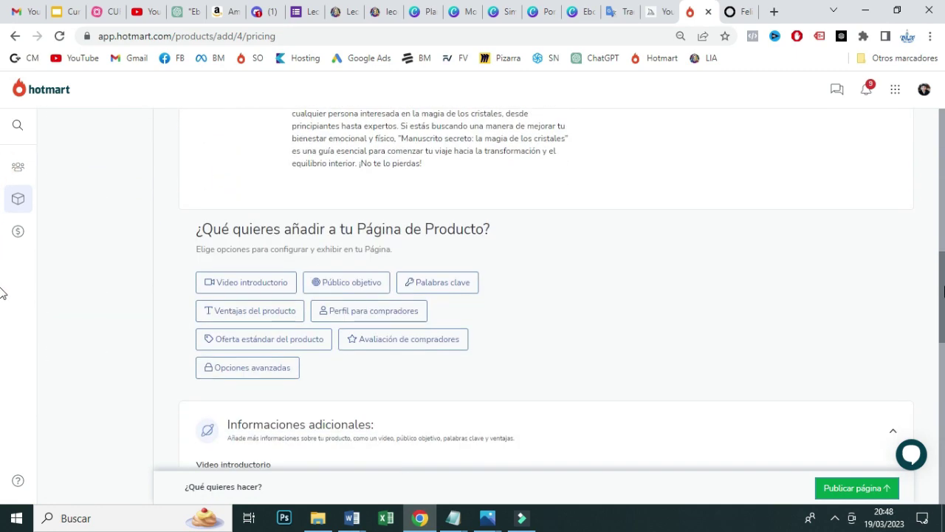
Reopen the crystals ebook draft from the product list and review which registration stages are still pending
left_click(95, 152)
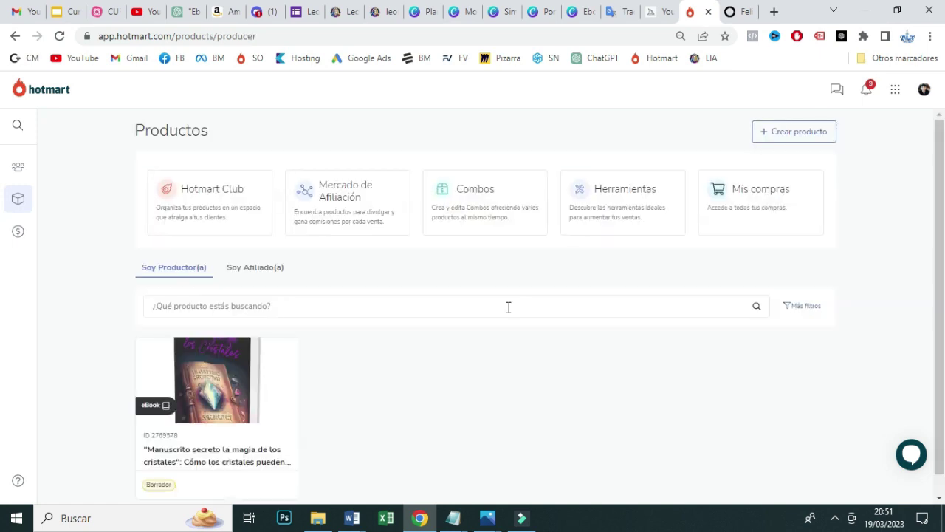
scroll(2, 264, "down", 1)
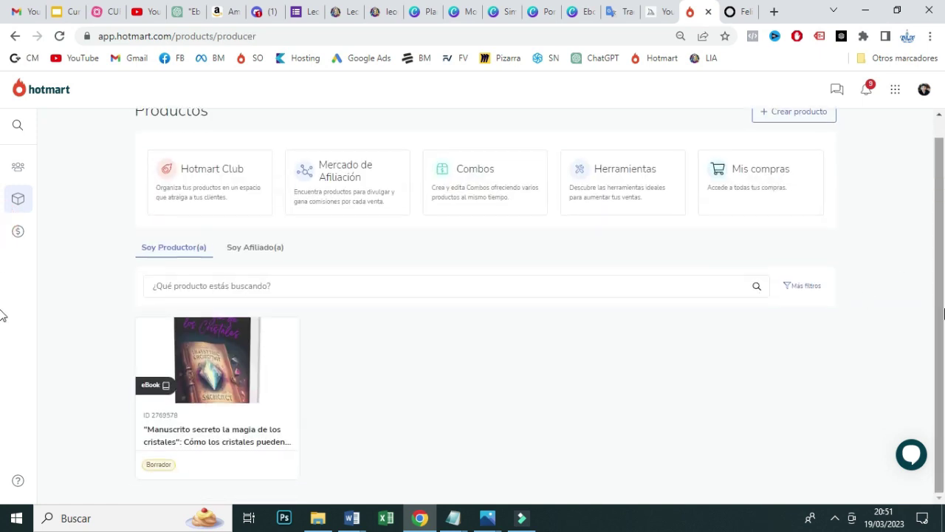
left_click(210, 369)
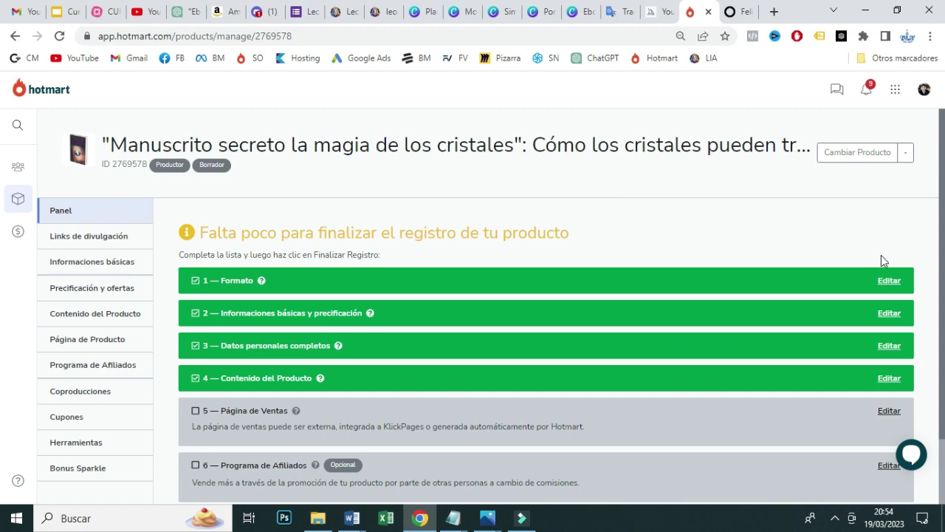
scroll(3, 176, "down", 1)
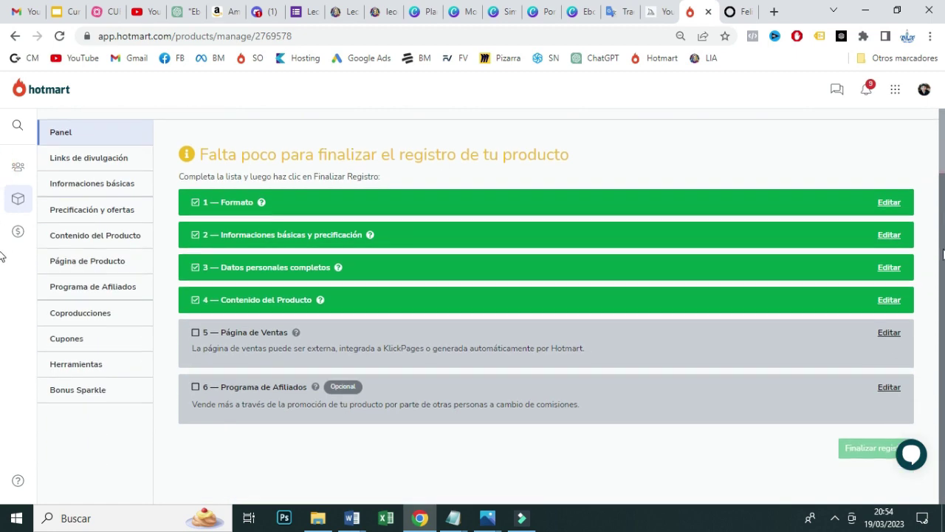
scroll(2, 178, "up", 1)
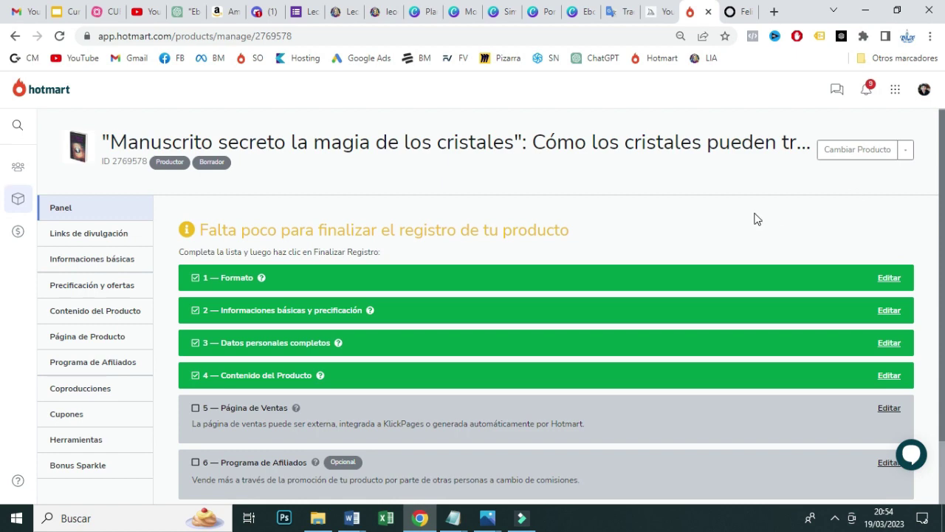
scroll(2, 177, "down", 1)
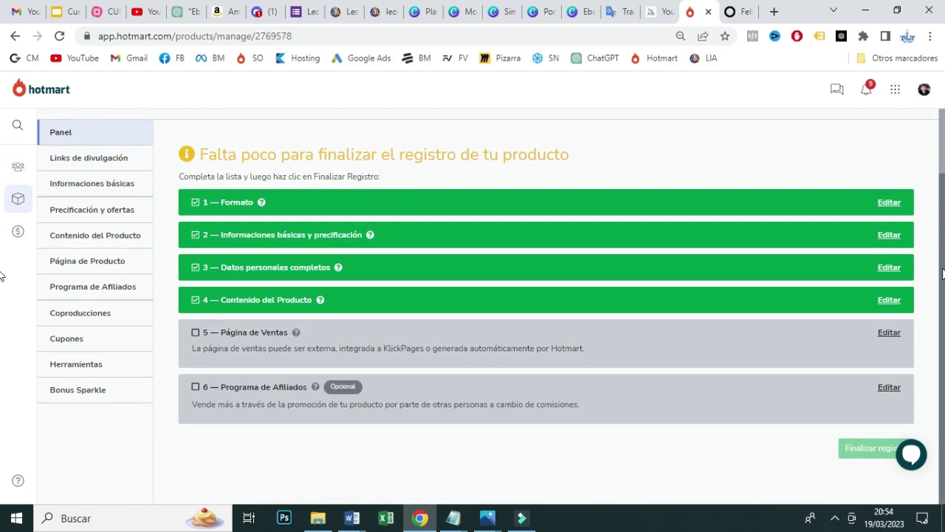
scroll(3, 207, "up", 1)
scroll(2, 236, "down", 1)
scroll(4, 222, "up", 2)
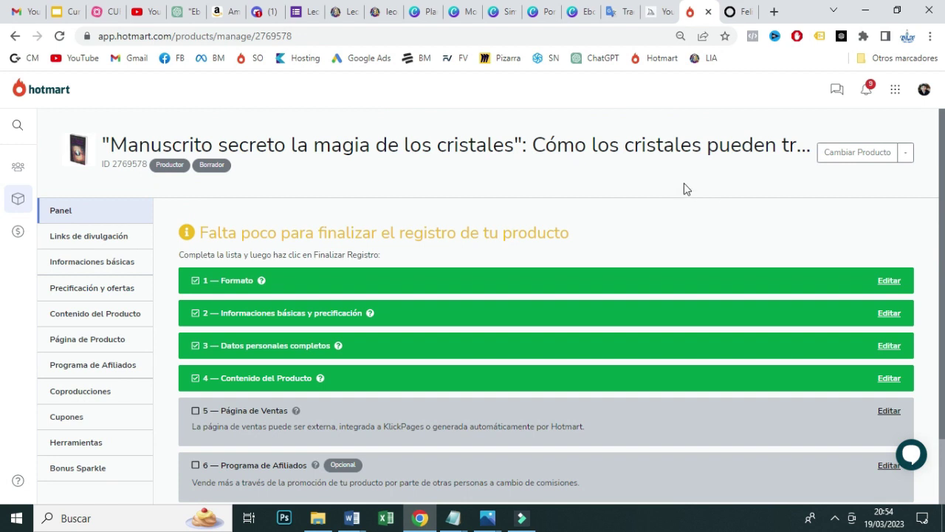
Switch to the free-ebook landing page and examine its headline, book mockup, name and e-mail form, and download call to action
left_click(733, 12)
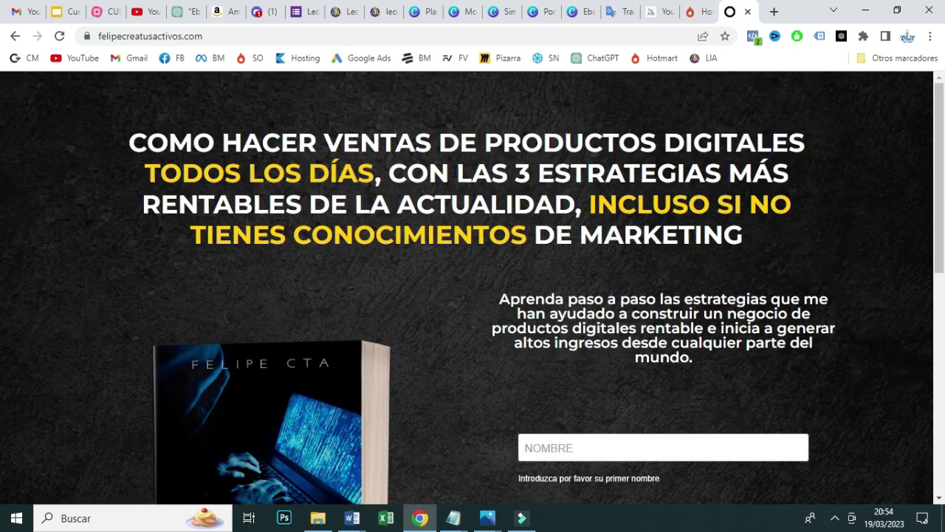
left_click_drag(455, 172, 571, 204)
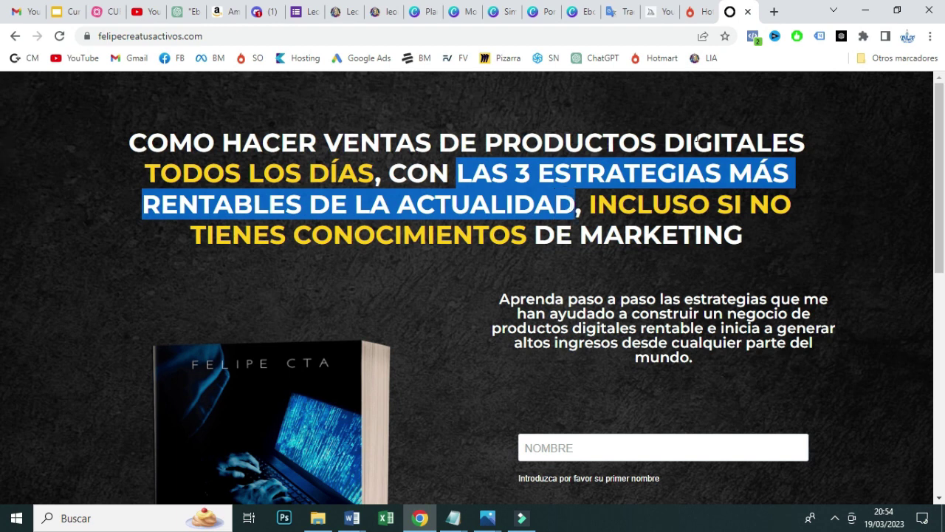
left_click(333, 179)
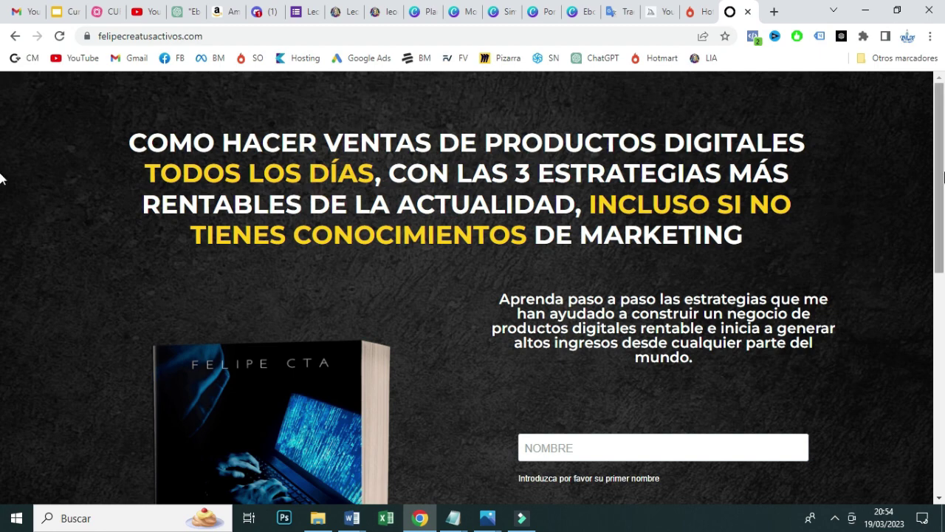
scroll(2, 176, "down", 3)
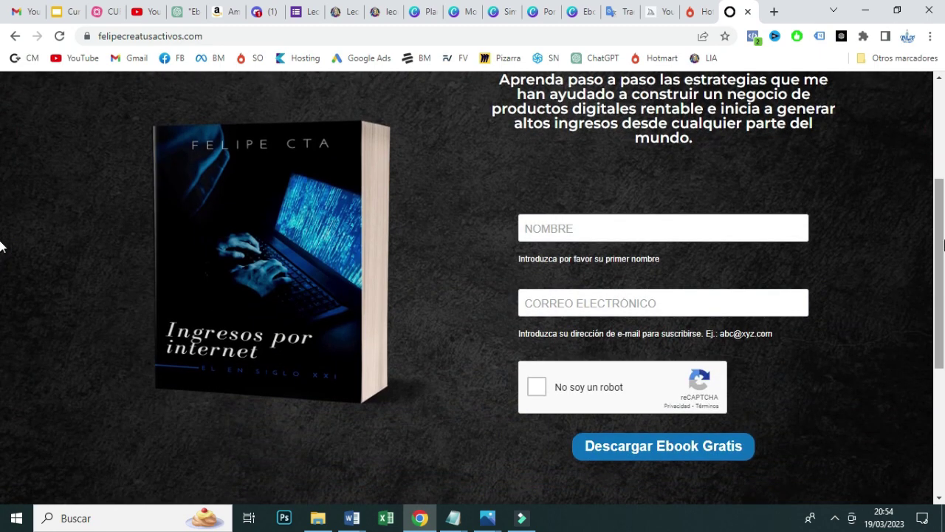
left_click_drag(943, 244, 944, 139)
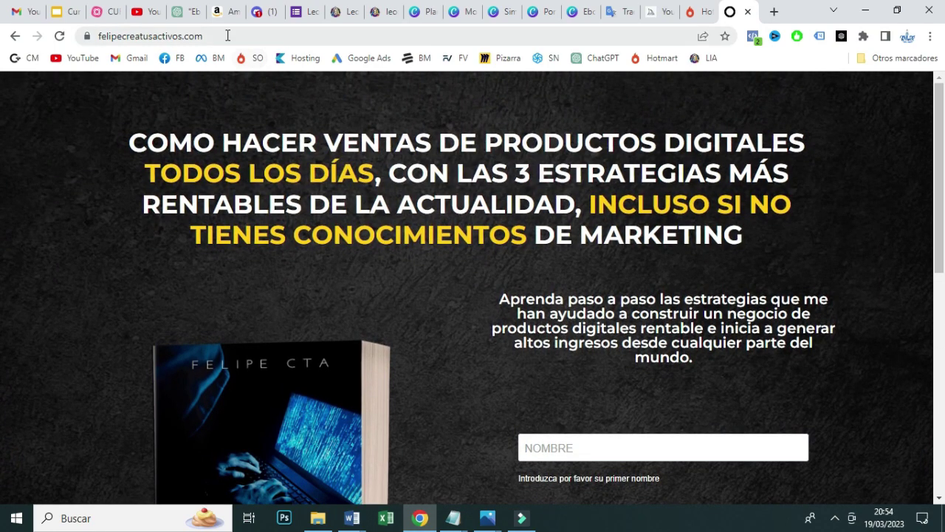
left_click_drag(942, 127, 943, 205)
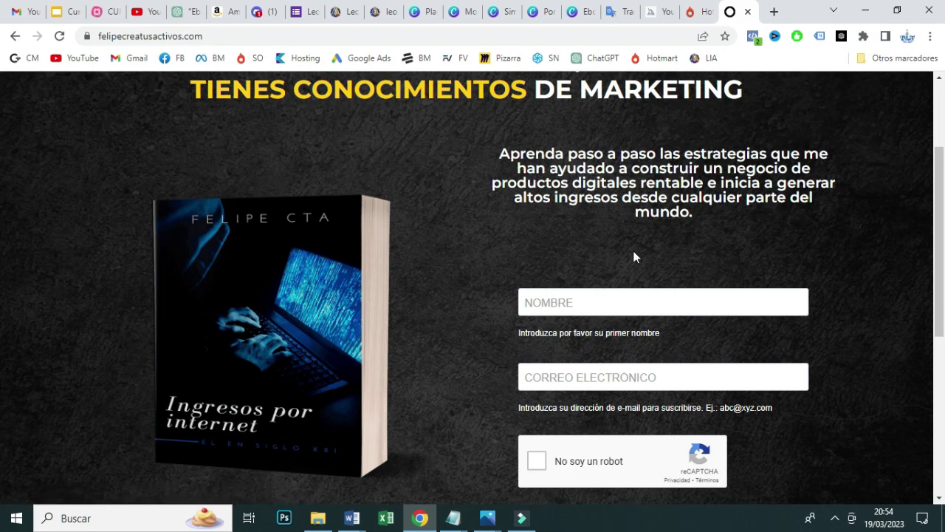
left_click_drag(944, 204, 941, 185)
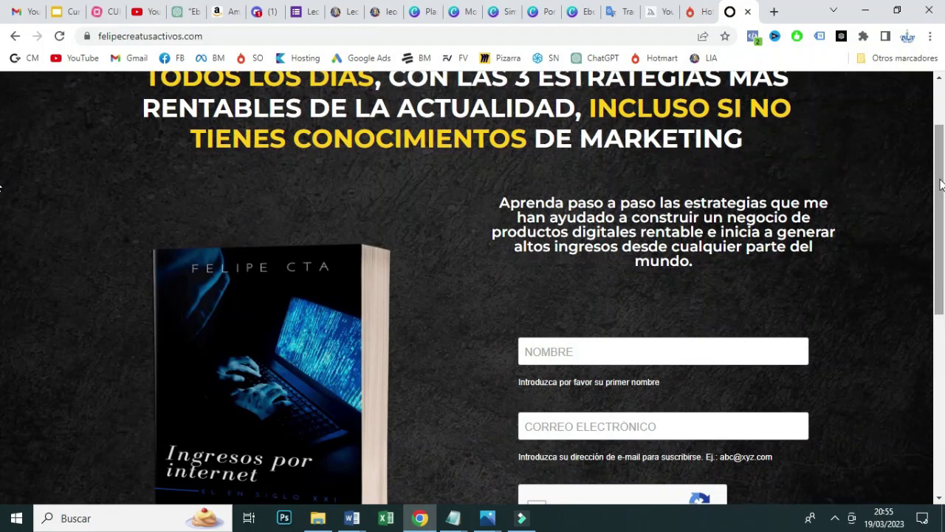
left_click(545, 350)
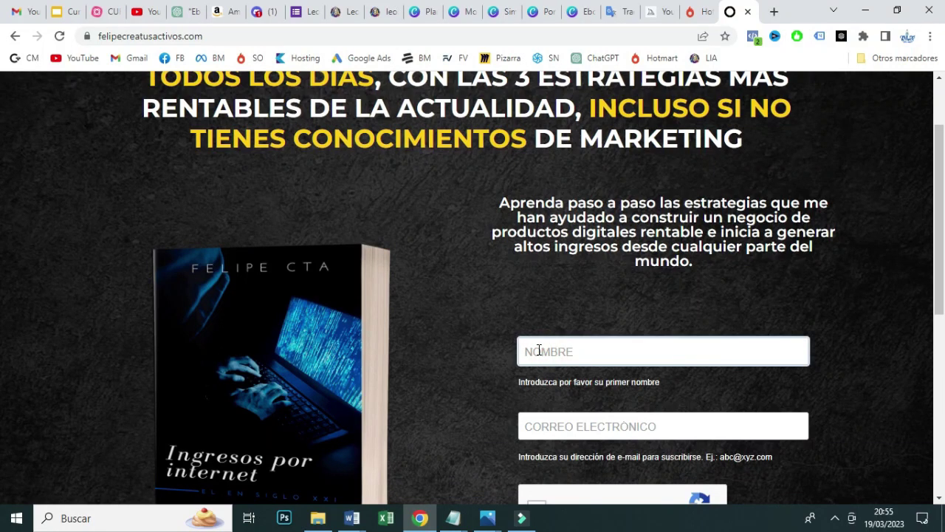
left_click(559, 431)
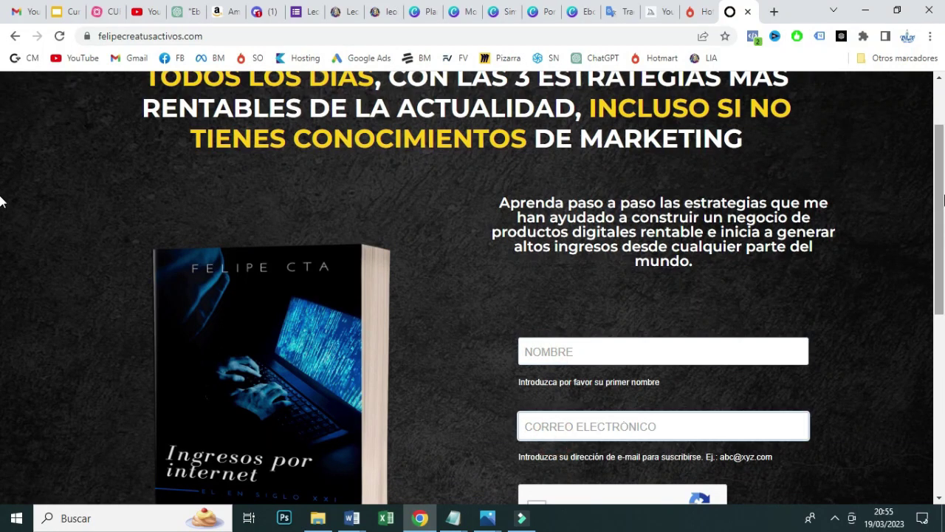
left_click_drag(943, 214, 943, 292)
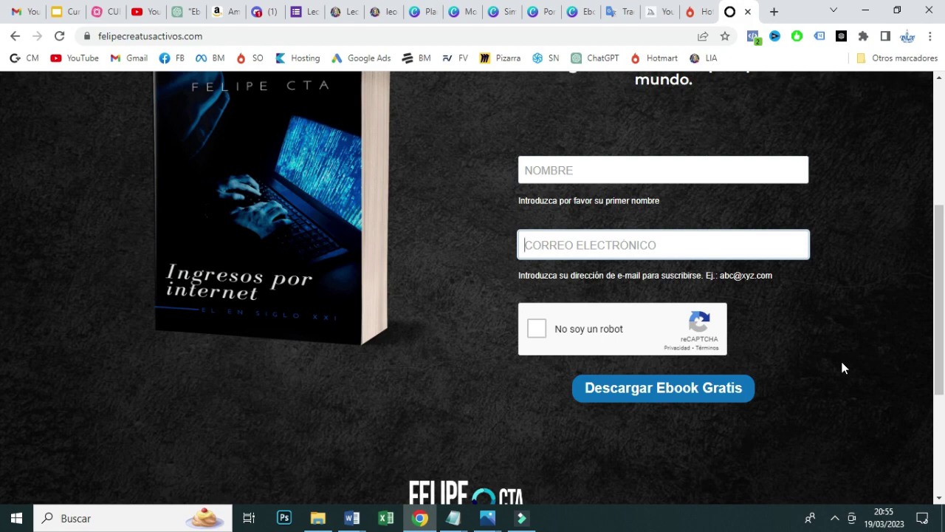
left_click_drag(943, 306, 944, 174)
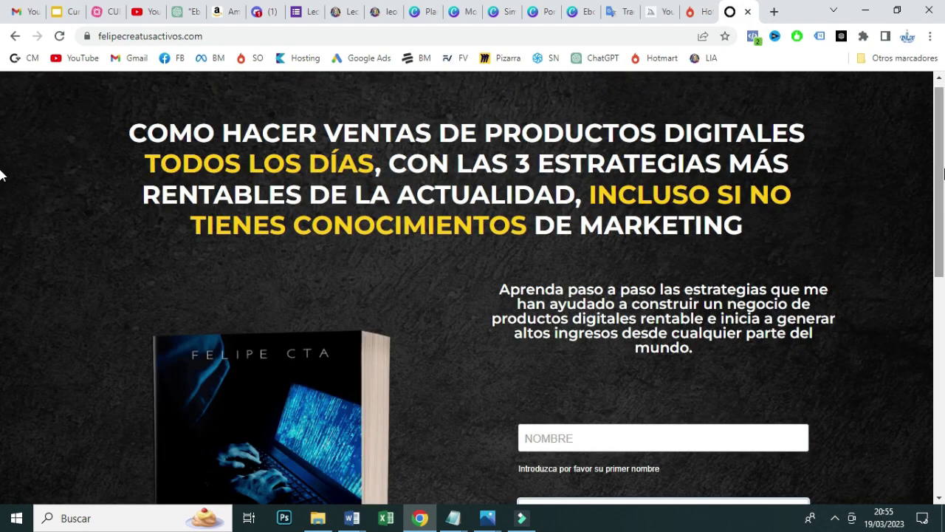